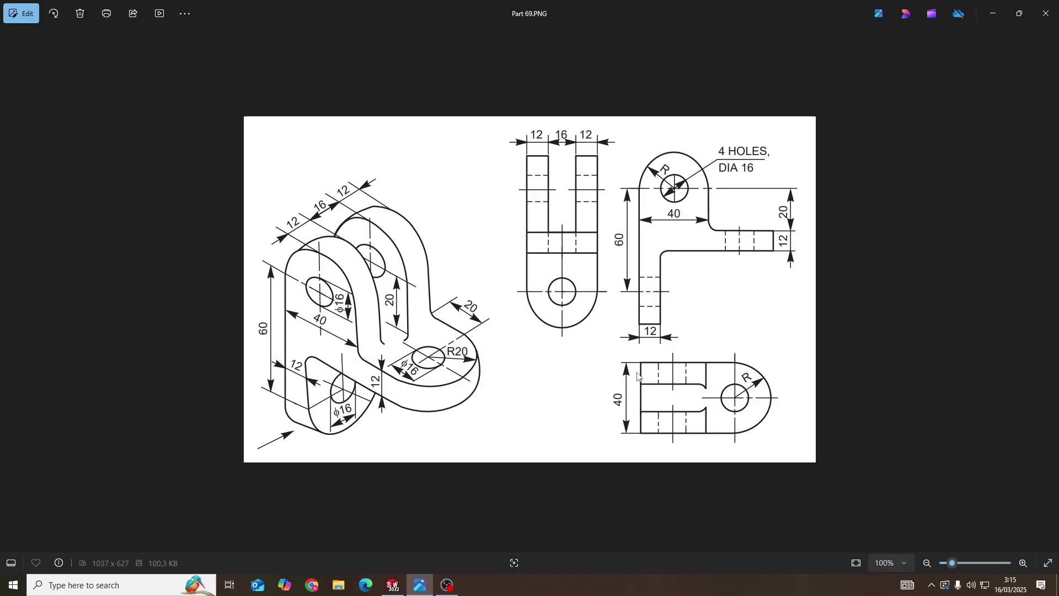
- Switch to SOLIDWORKS, start a sketch on the Top Plane and check the document's unit system
key(alt+Tab)
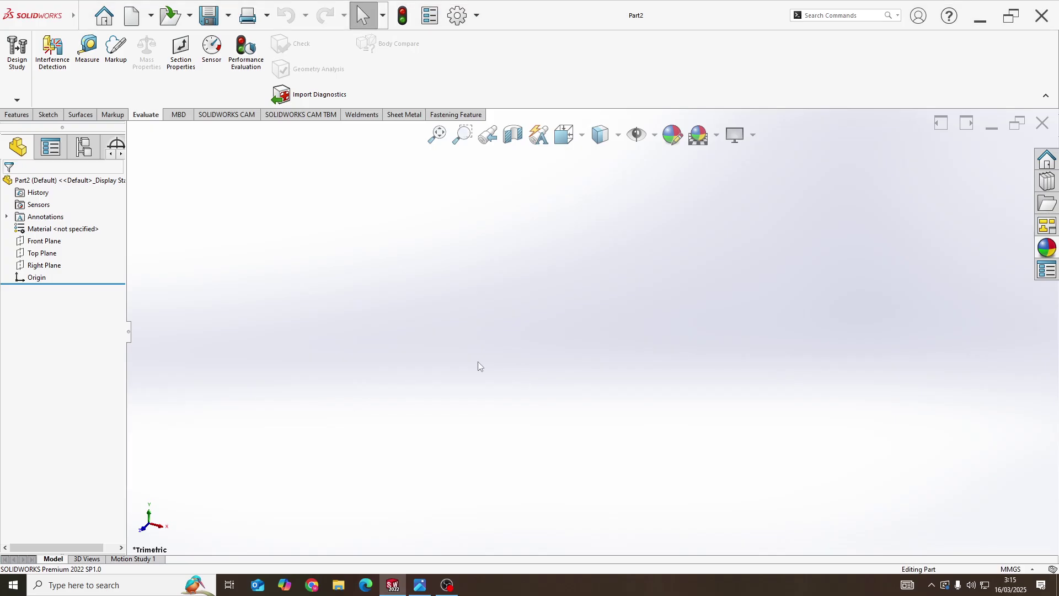
right_click(39, 253)
click(48, 236)
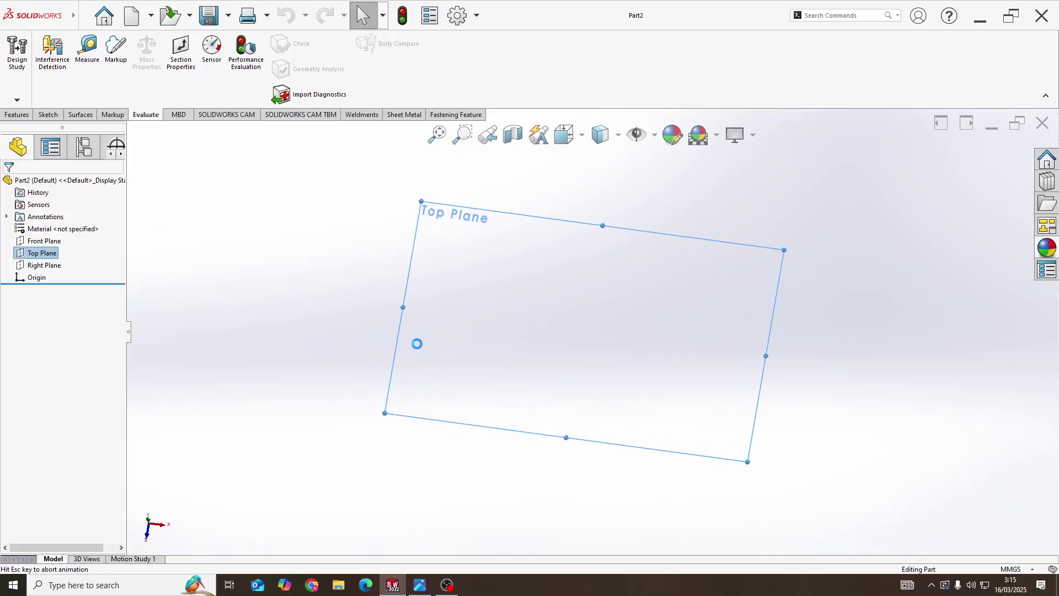
click(1012, 569)
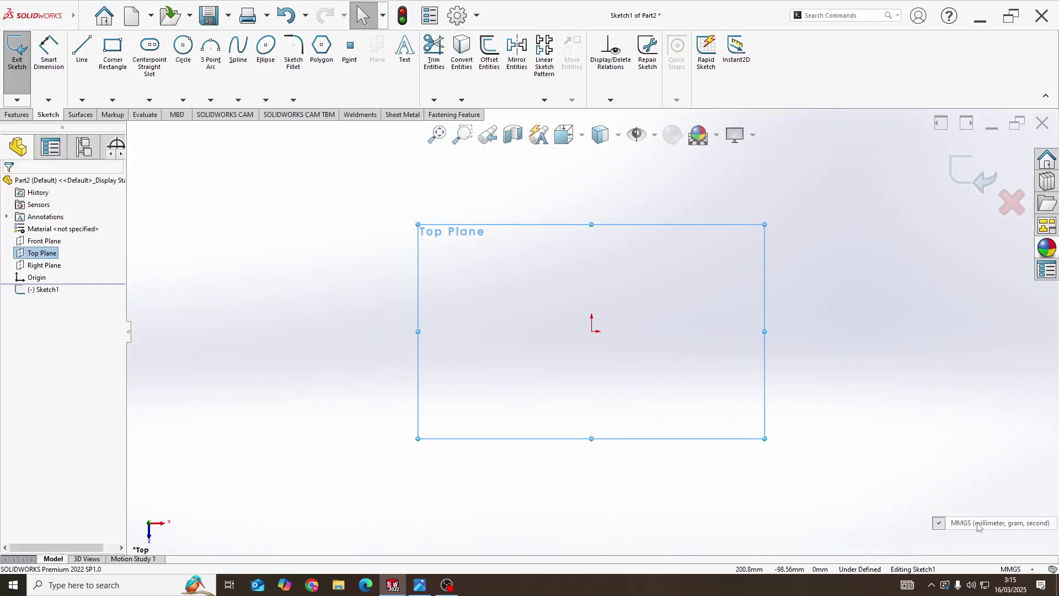
- Sketch a center rectangle about 191 mm by 111 mm, centred on the origin
key(alt+Tab)
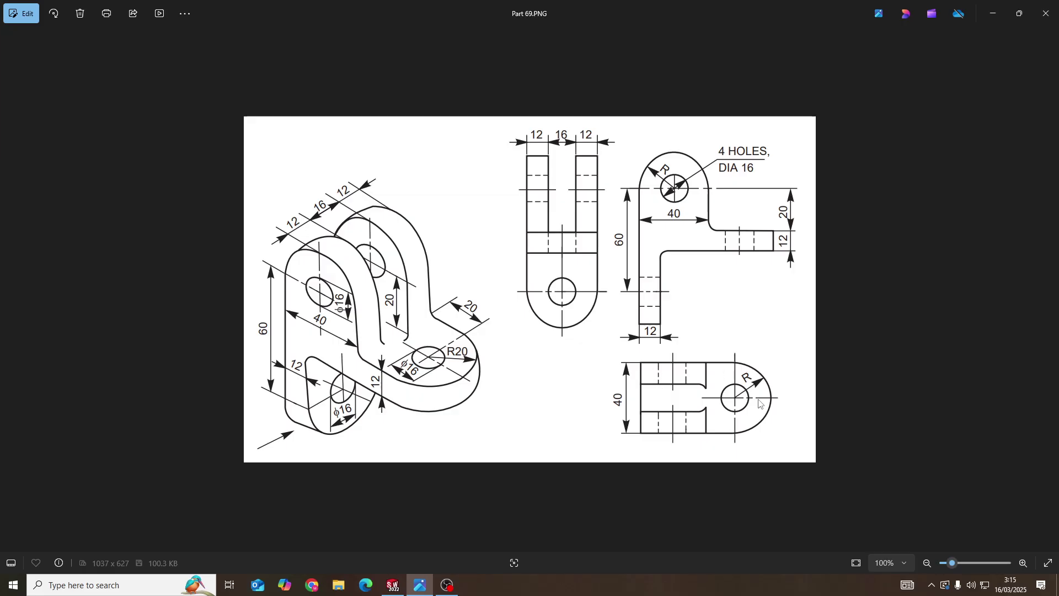
key(alt+Tab)
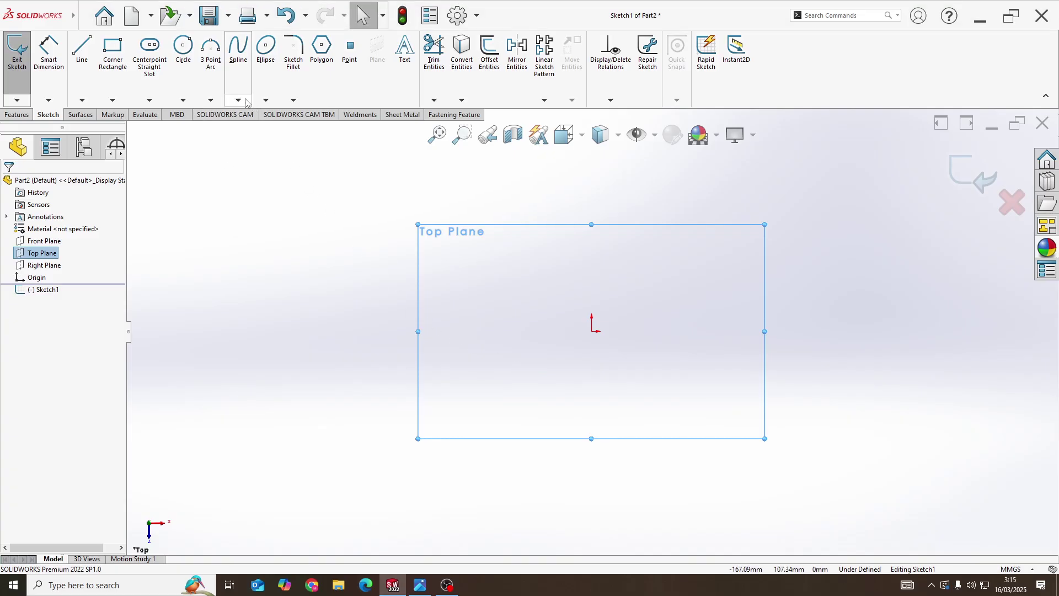
click(117, 99)
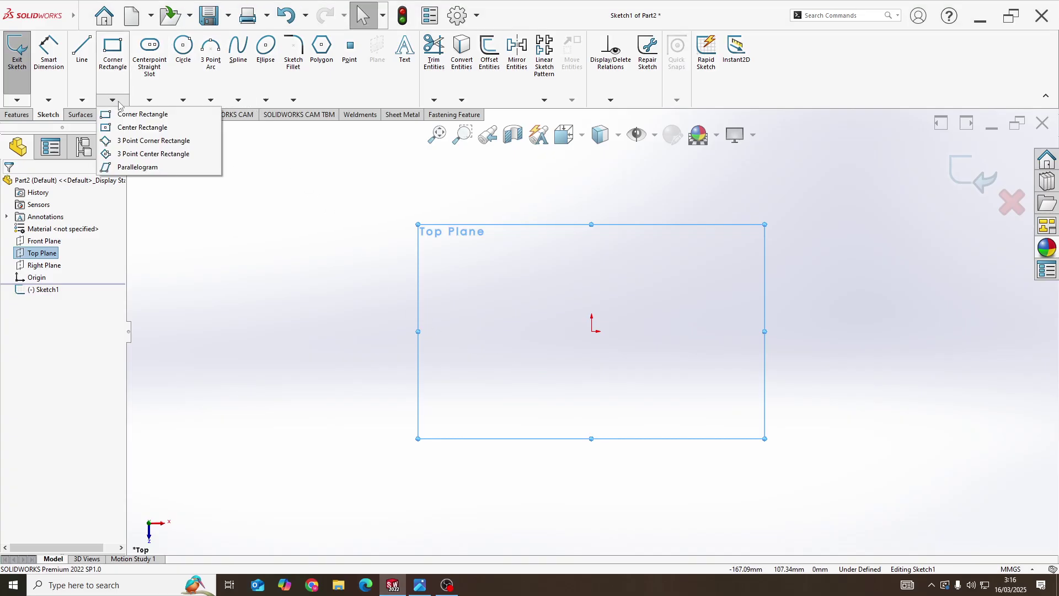
click(138, 123)
click(592, 331)
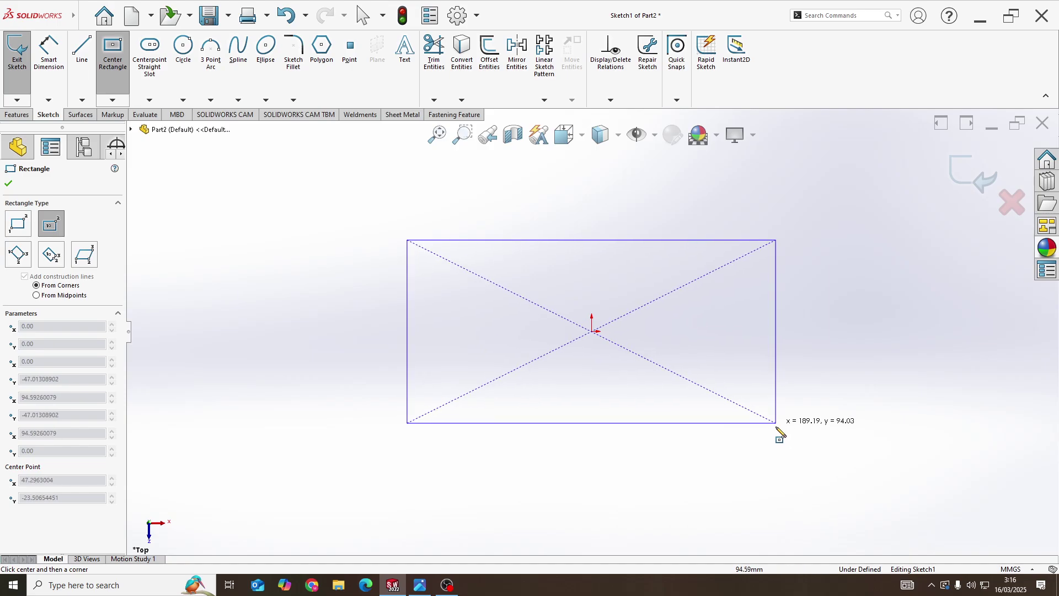
click(777, 439)
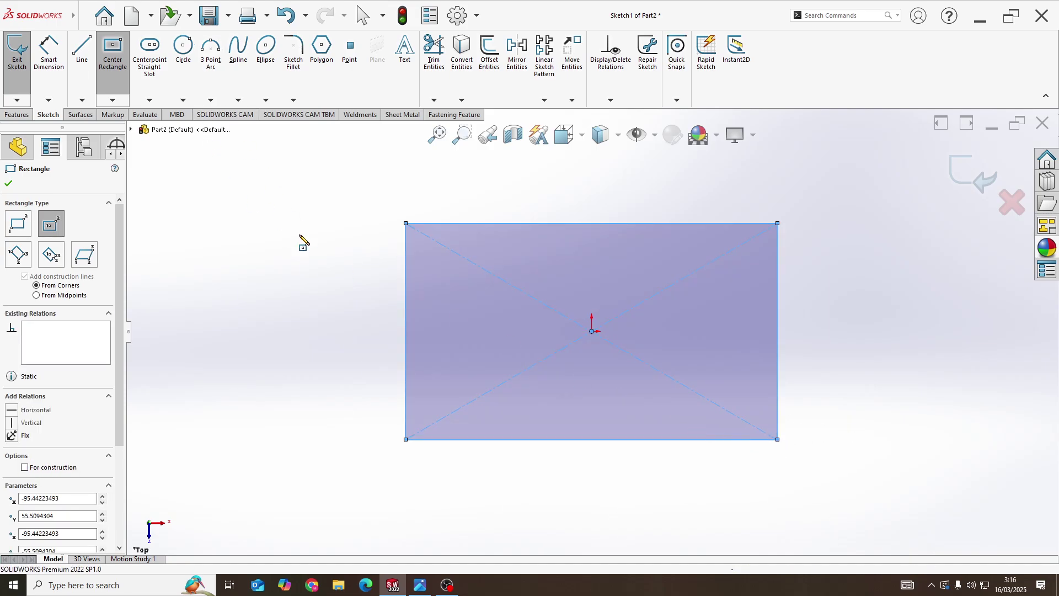
- Close the rectangle's right end with a tangent 3 point arc of about 55.5 mm radius between its two right corners
click(215, 58)
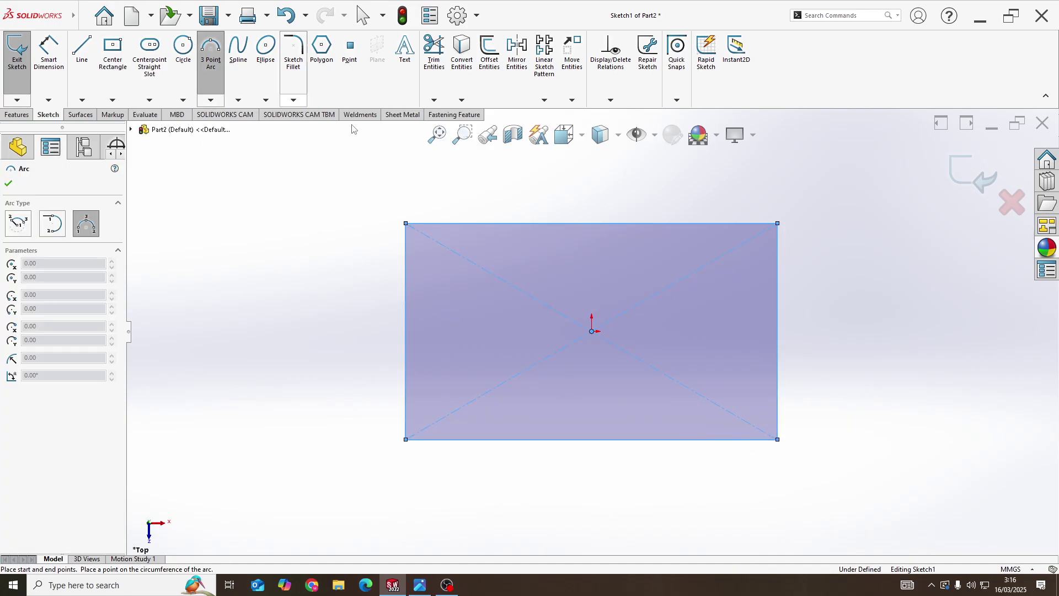
click(777, 224)
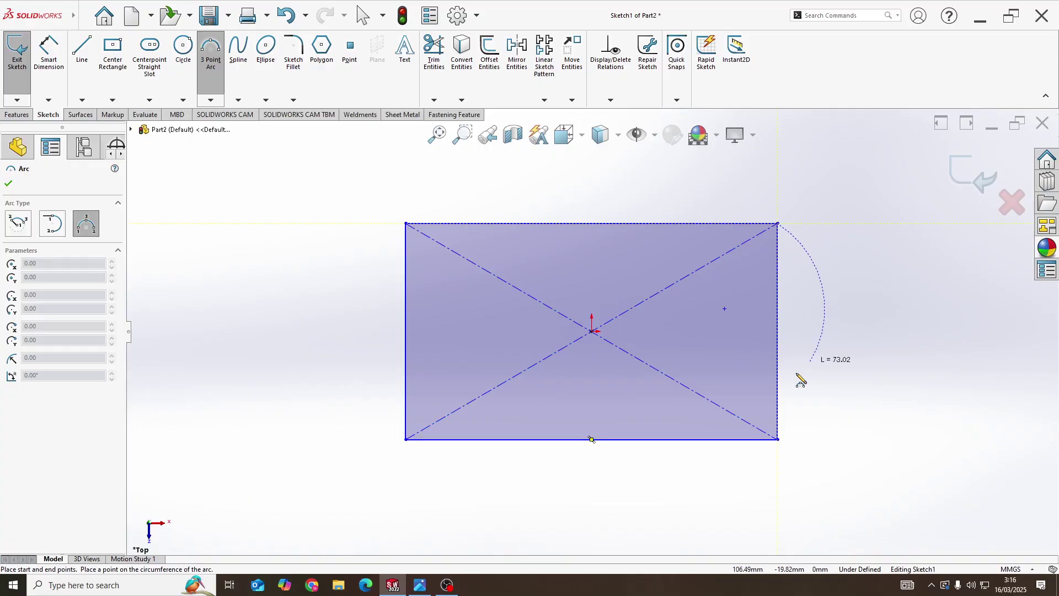
click(777, 439)
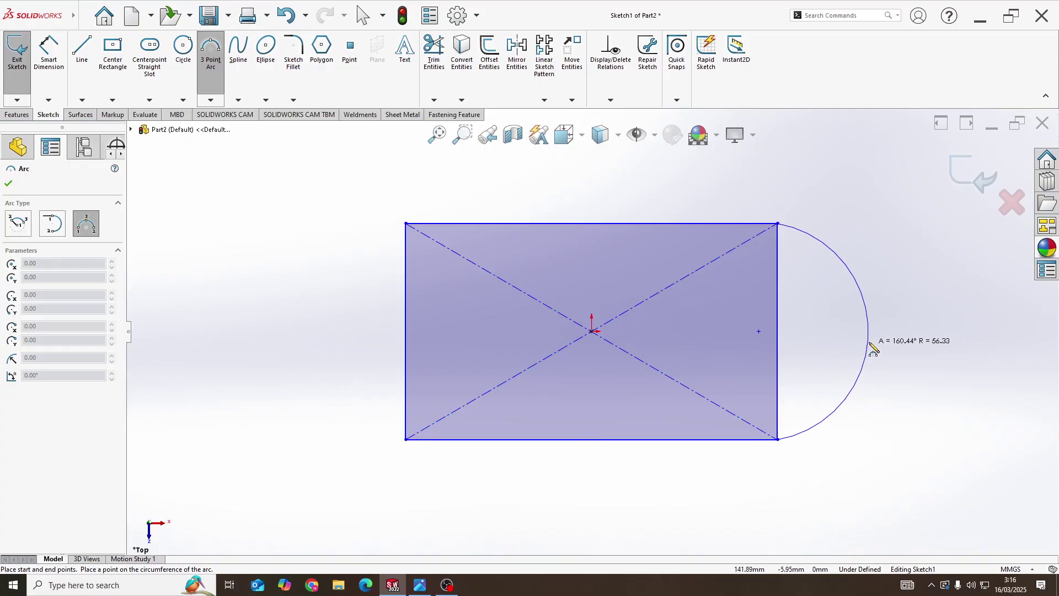
click(886, 337)
- Check the rounded end's size in the reference drawing and dimension the arc's radius as 20 mm
key(alt+Tab)
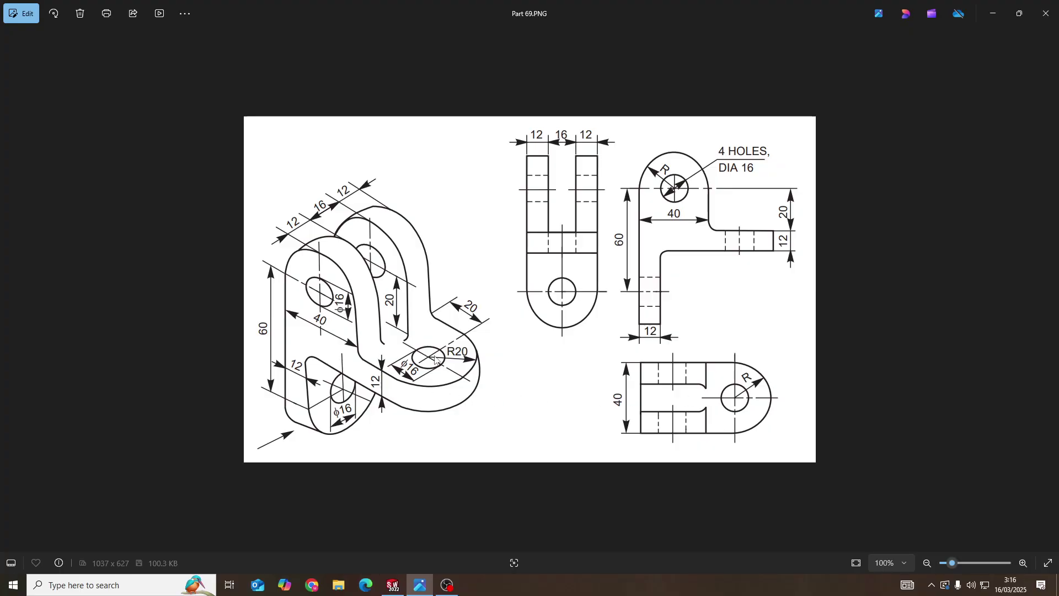
key(alt+Tab)
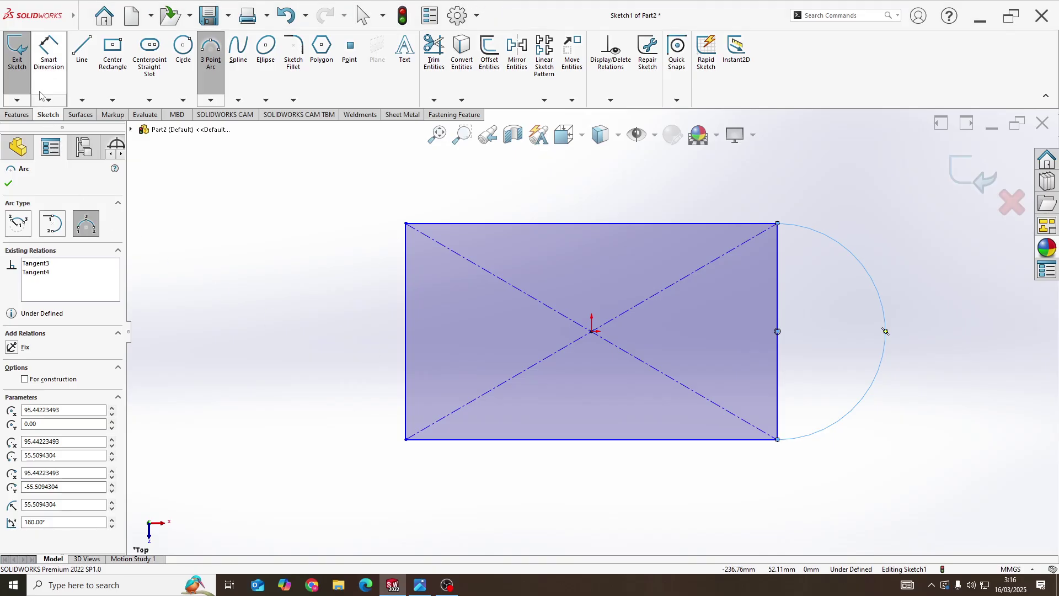
click(49, 60)
click(884, 367)
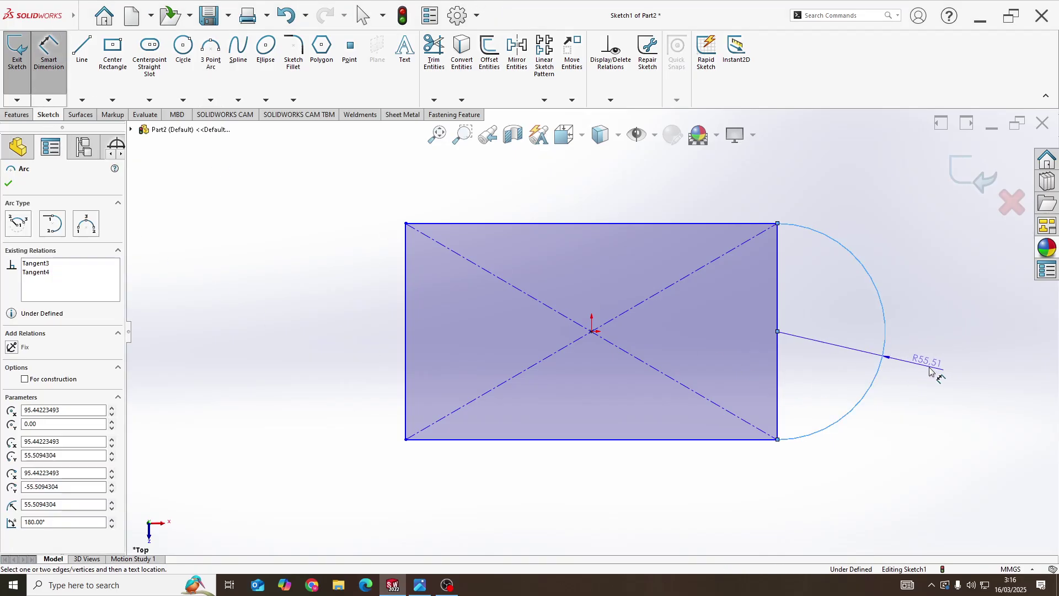
click(943, 376)
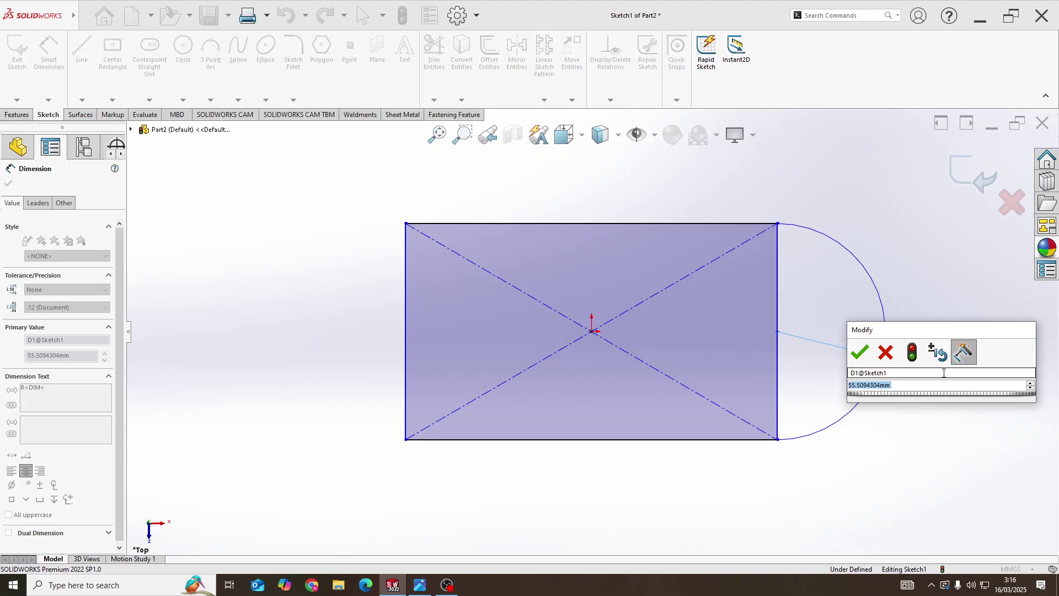
text(20)
key(Return)
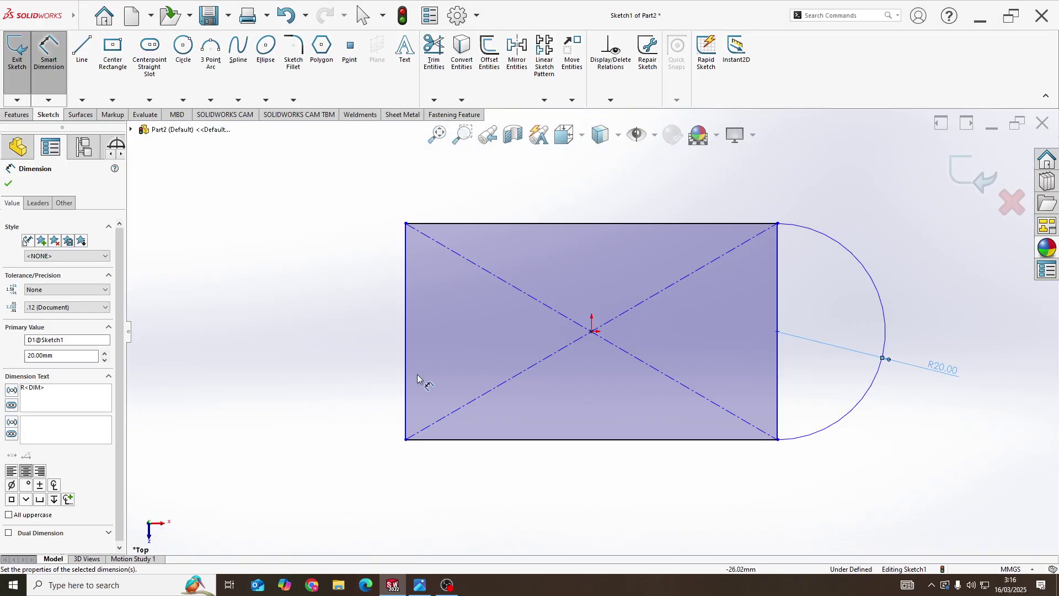
- Add a driven dimension to the rectangle's left vertical edge
click(406, 353)
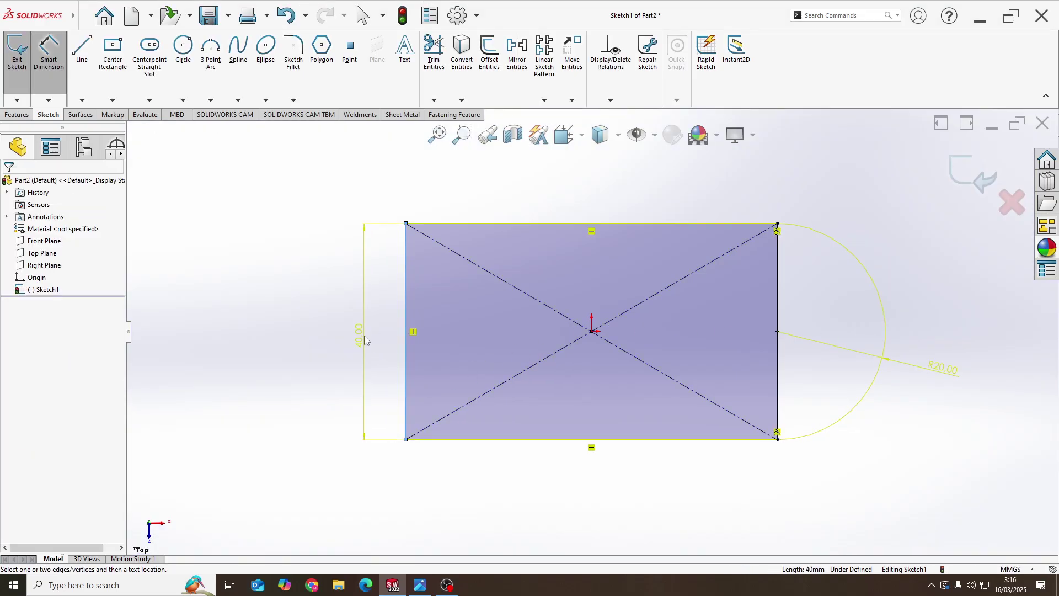
click(364, 336)
click(359, 258)
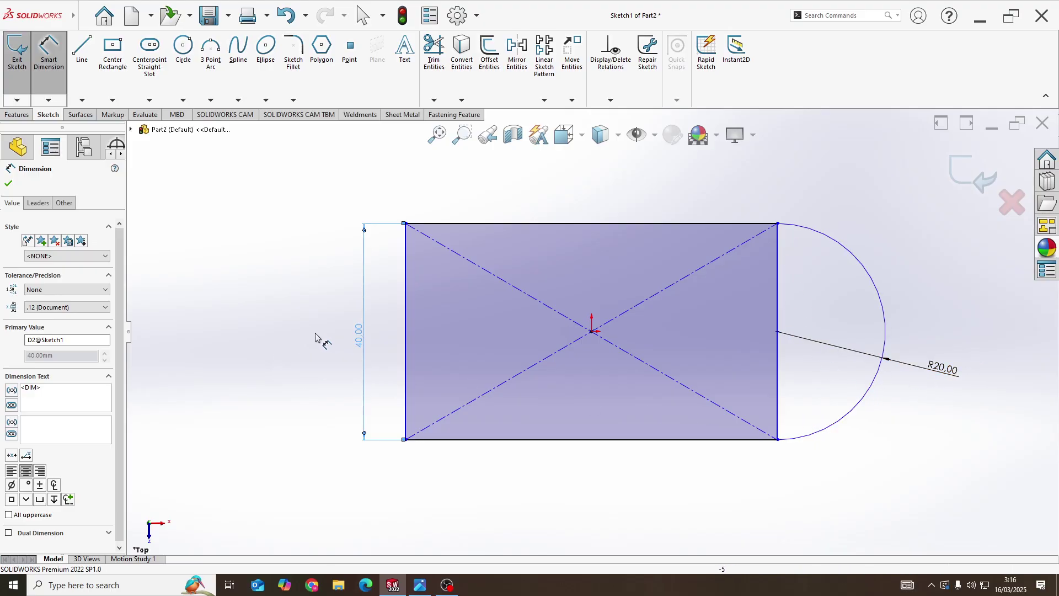
- Check the reference drawing for the plate's length and dimension the rectangle's lower edge as 60 mm
key(alt+Tab)
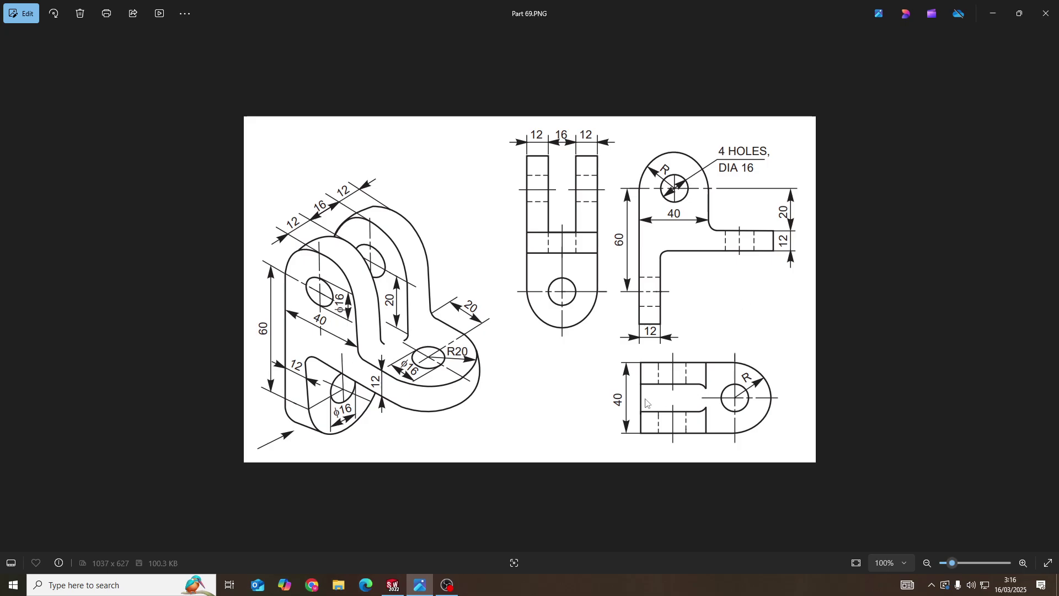
key(alt+Tab)
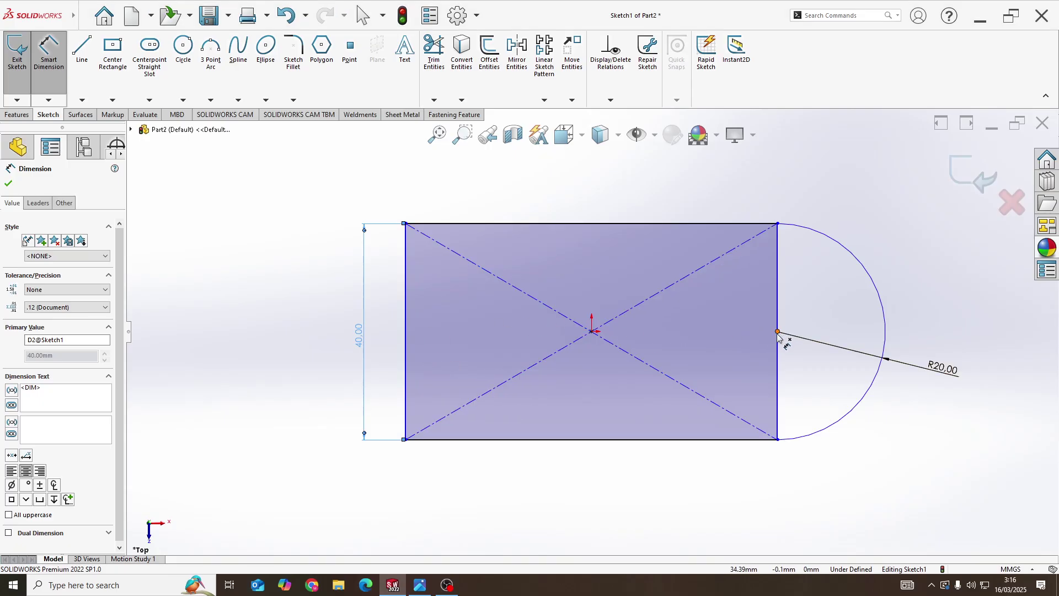
key(alt+Tab)
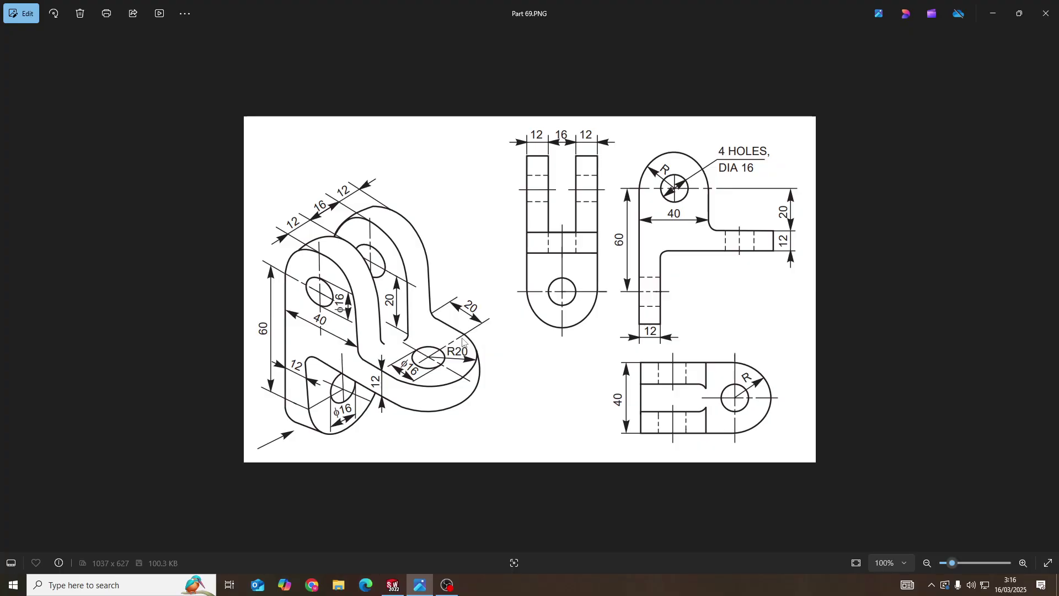
key(alt+Tab)
click(557, 440)
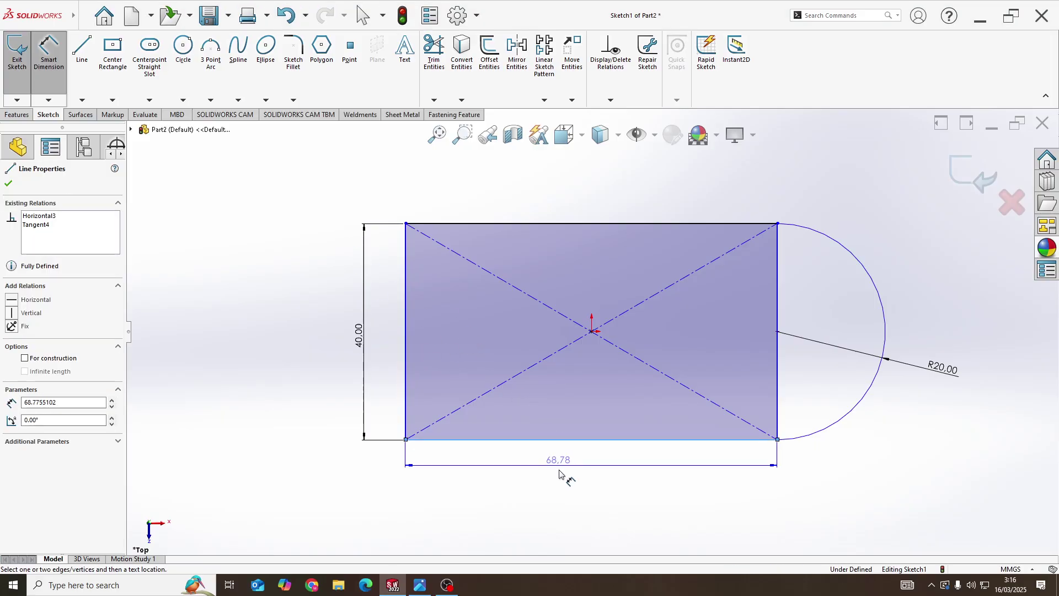
click(563, 487)
text(60)
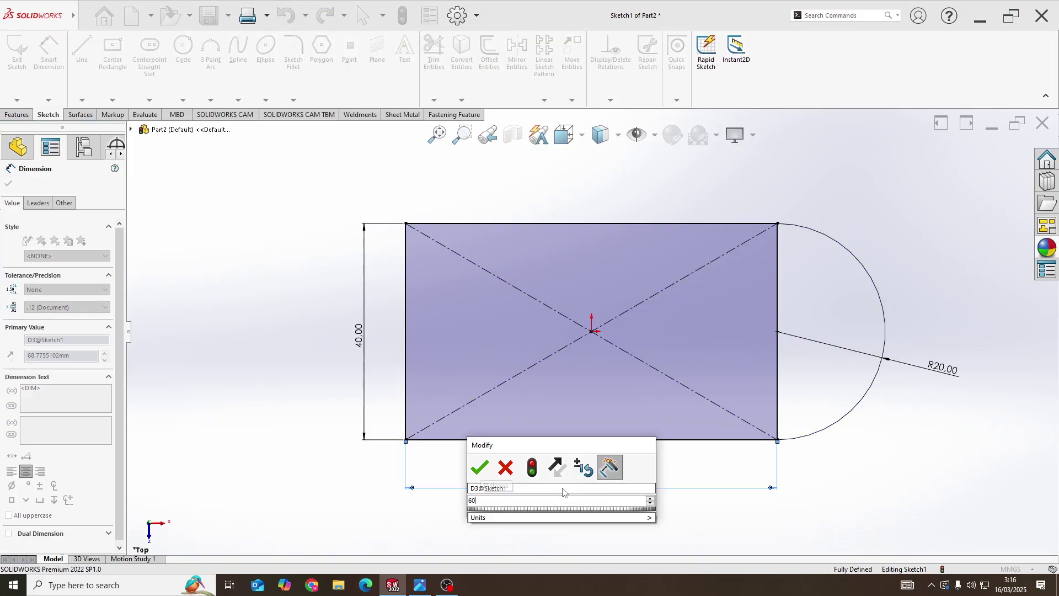
key(Return)
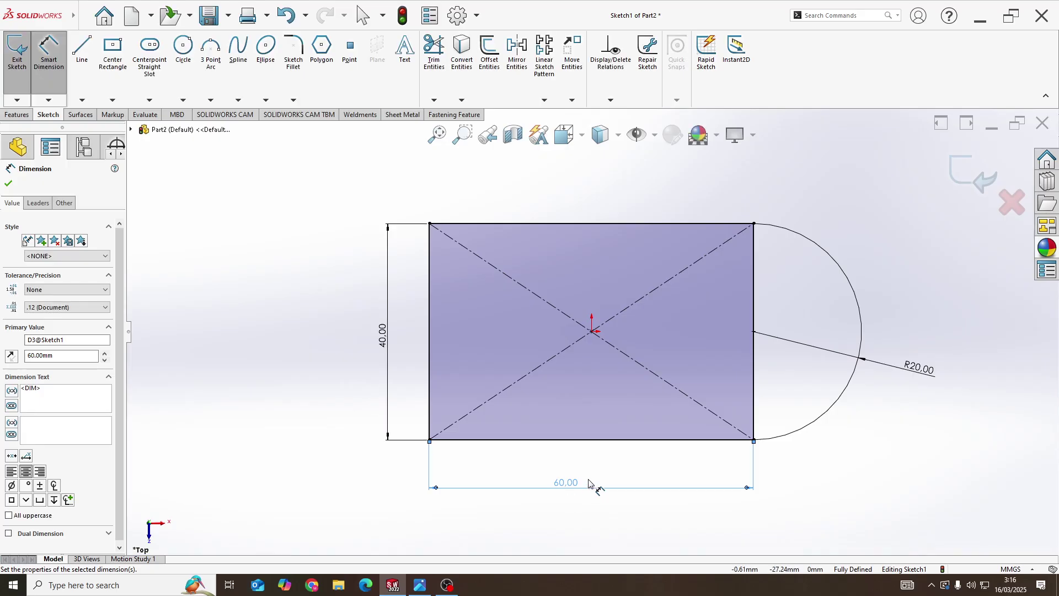
- Sketch a circle about 21 mm in diameter, centred on the arc's center point
key(alt+Tab)
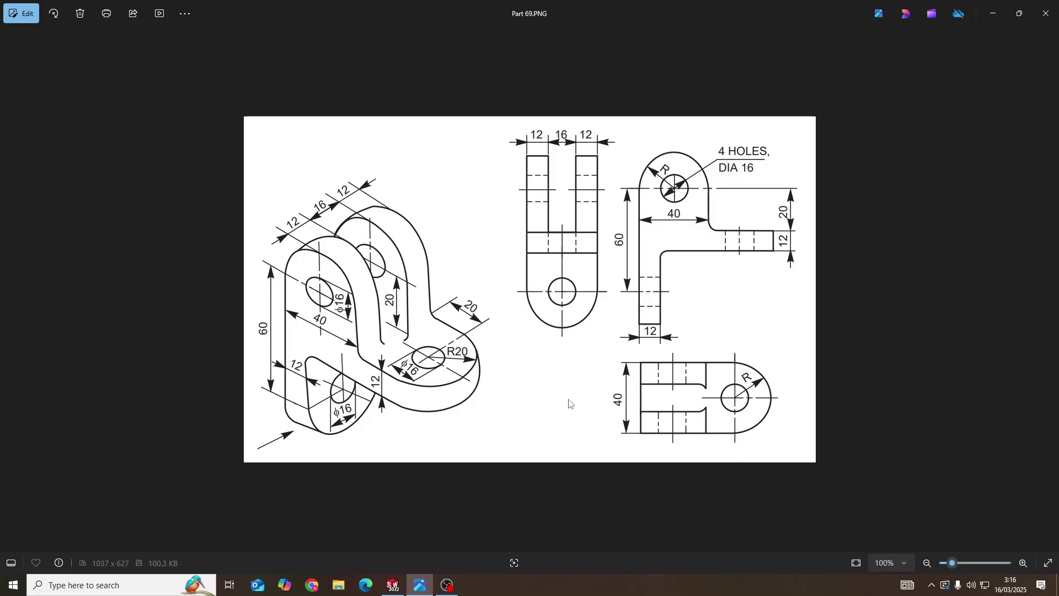
key(alt+Tab)
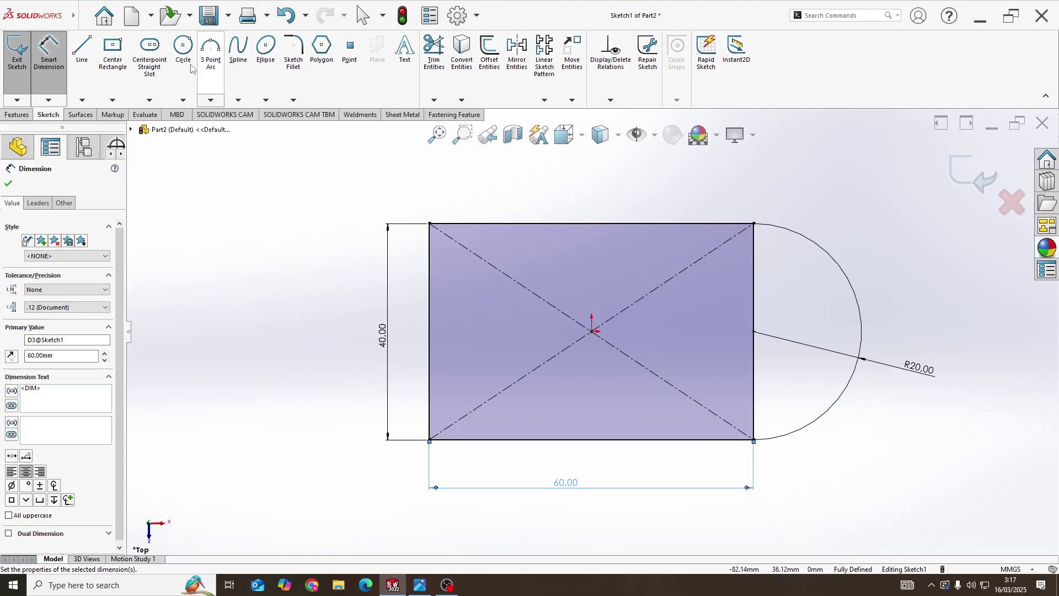
click(183, 48)
click(753, 332)
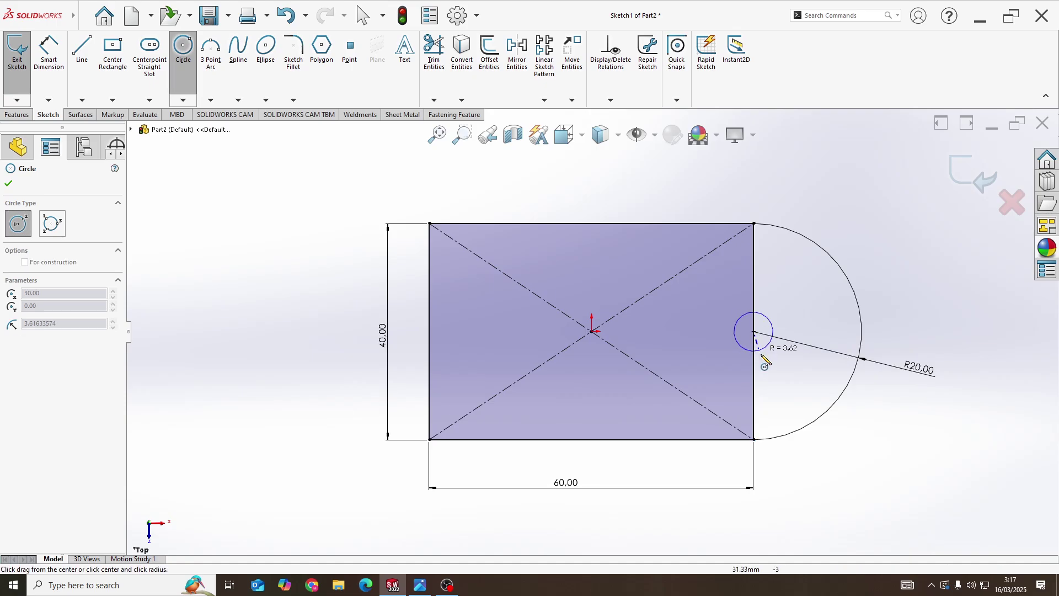
click(778, 389)
- Check the hole size in the reference drawing and dimension the circle's diameter as 16 mm
key(alt+Tab)
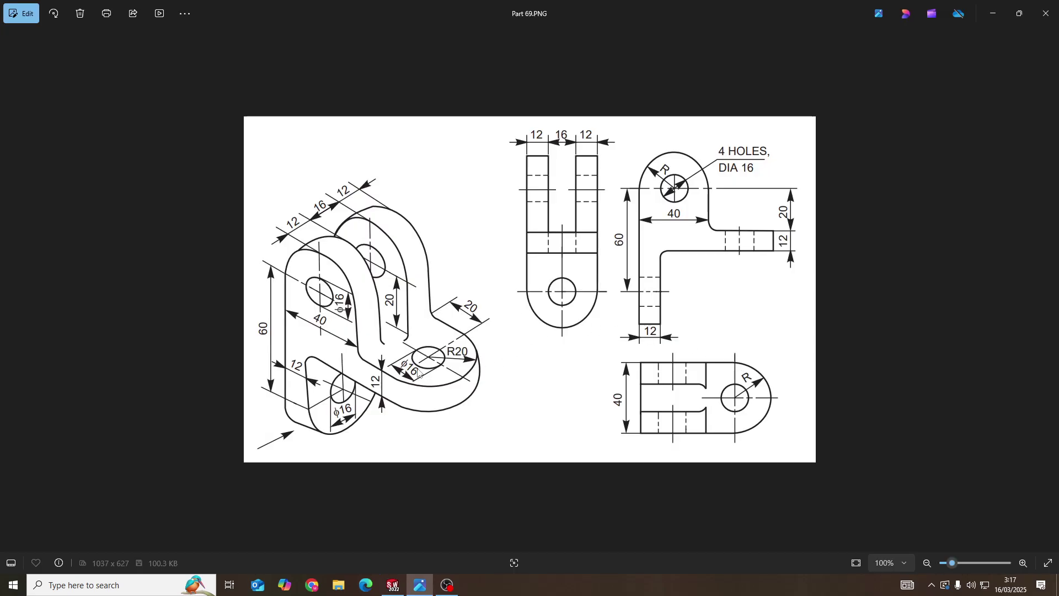
key(alt+Tab)
key(Escape)
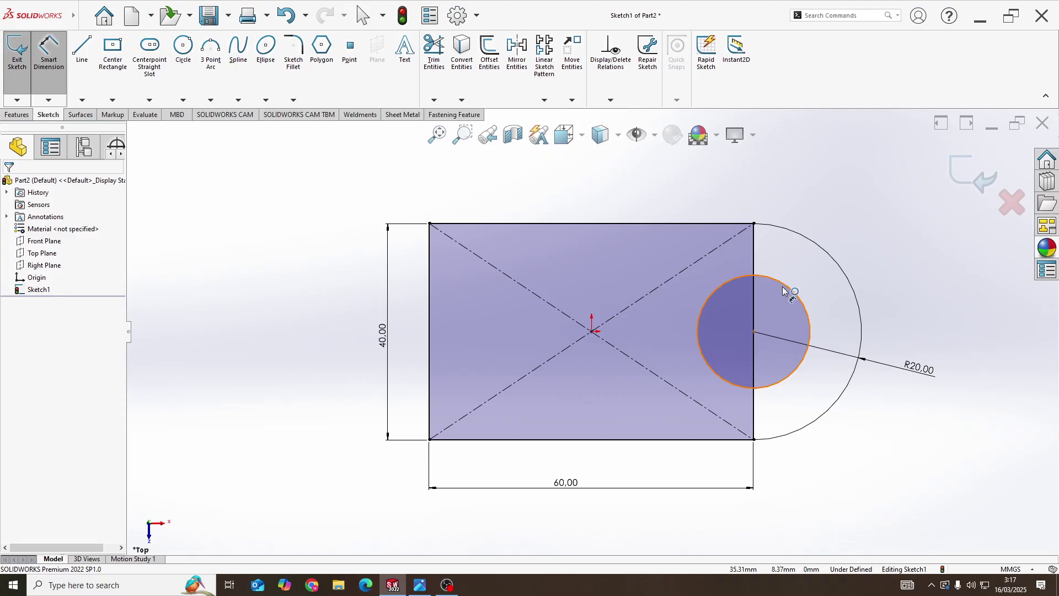
click(783, 291)
click(873, 206)
text(16)
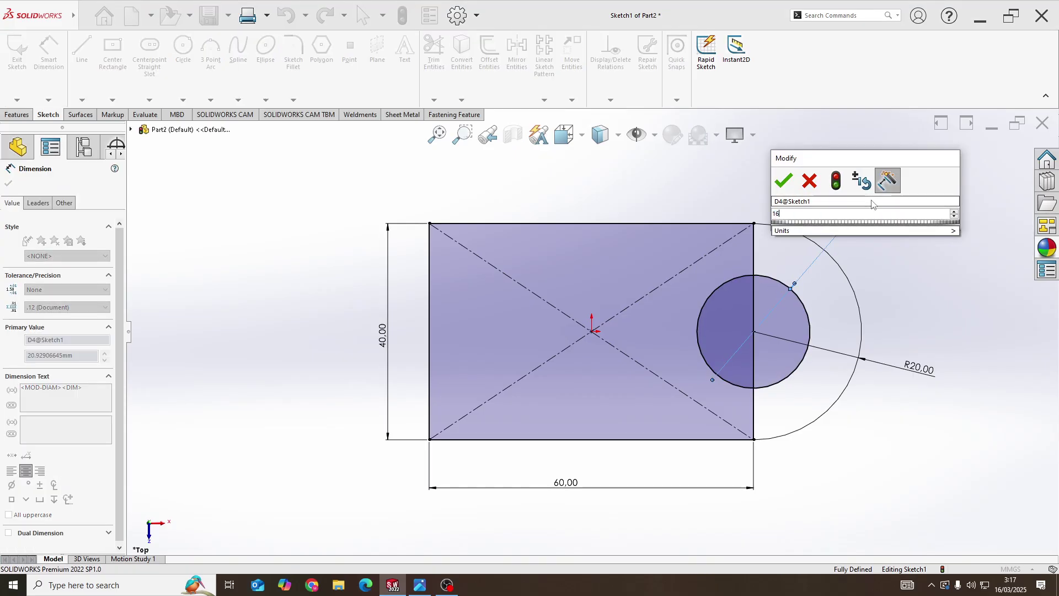
key(Return)
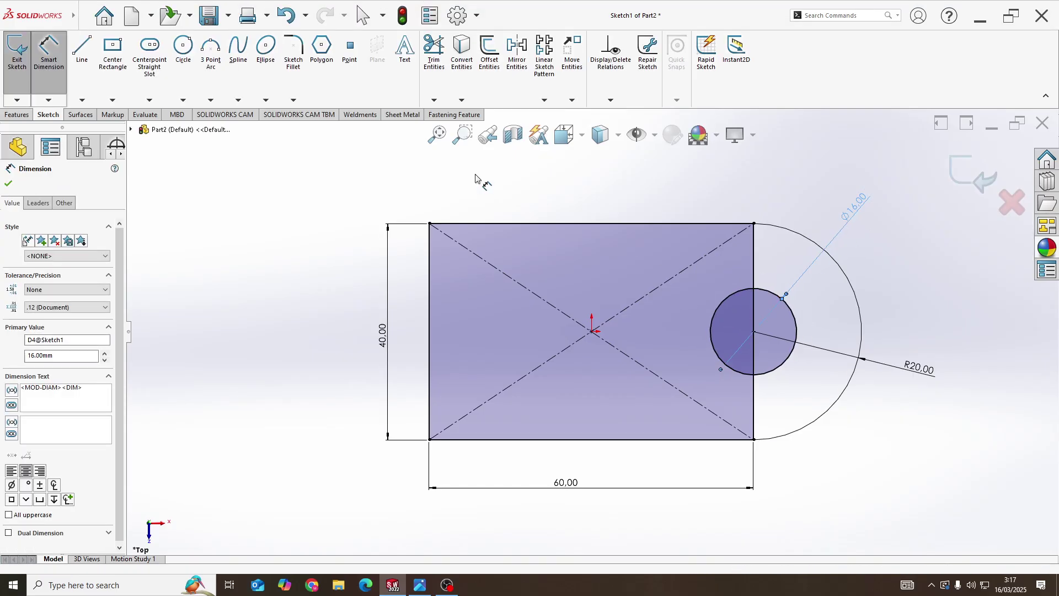
- Power trim the rectangle's right vertical edge, including the part inside the circle, to leave a single rounded profile
click(434, 53)
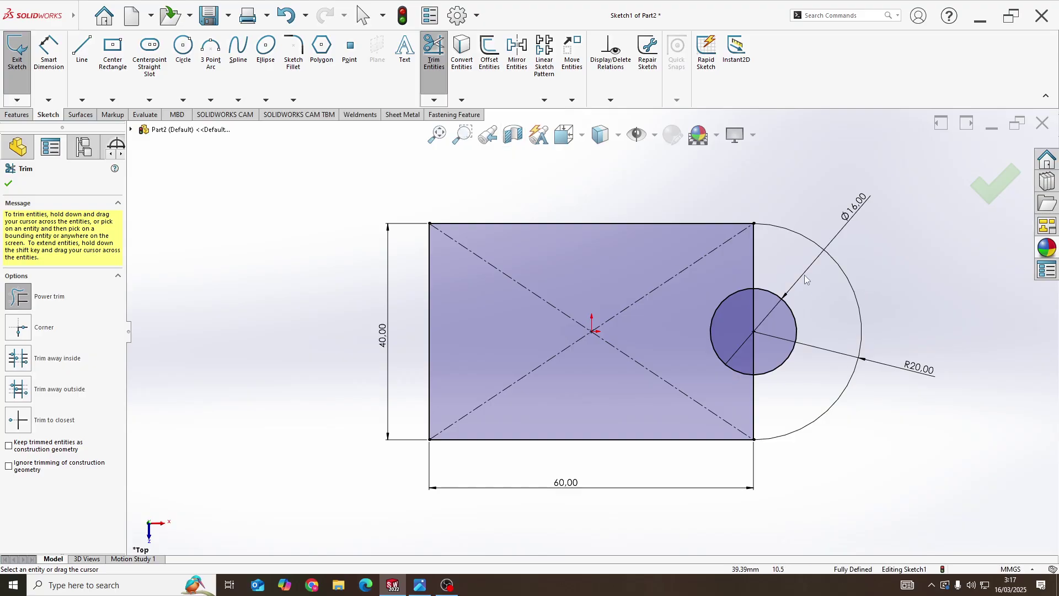
mouse_move(805, 280)
mouse_down()
mouse_move(739, 330)
mouse_move(775, 392)
mouse_move(746, 408)
mouse_up()
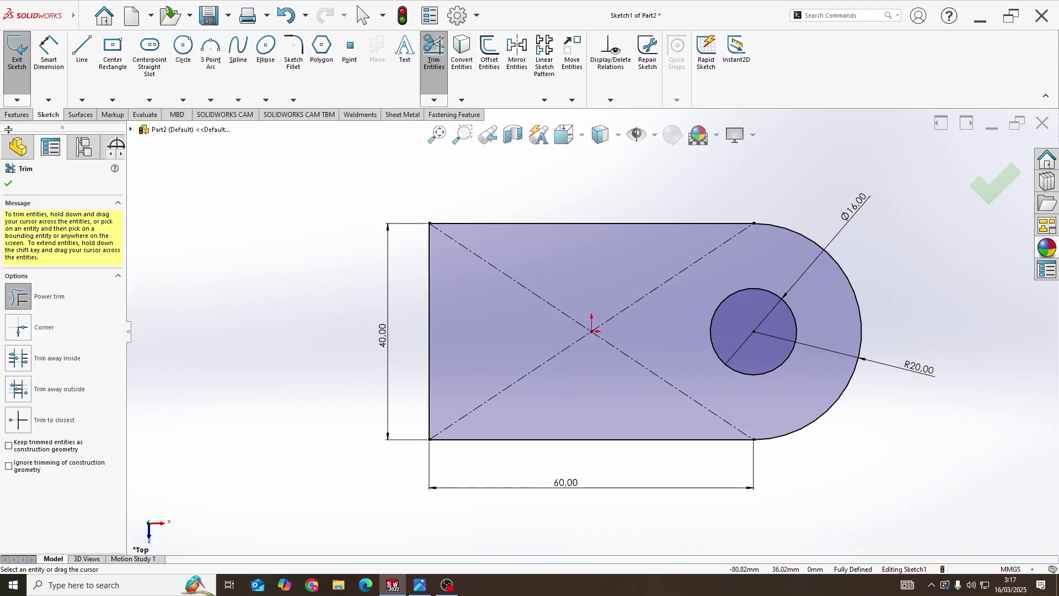
- Check the plate thickness in the reference drawing and extrude the rounded profile with its hole 12 mm as a blind boss
click(17, 115)
click(20, 52)
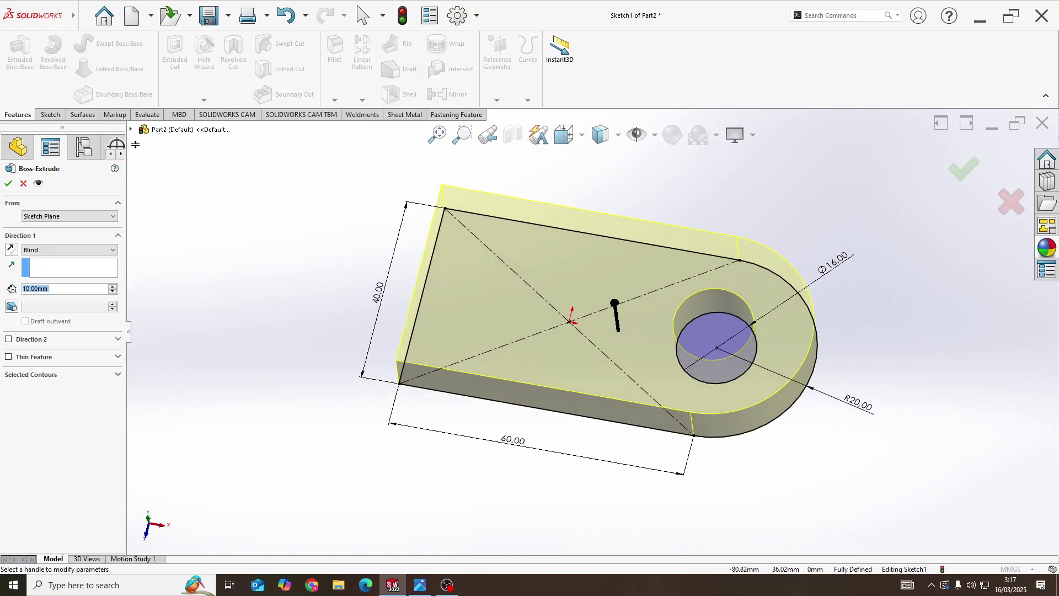
key(alt+Tab)
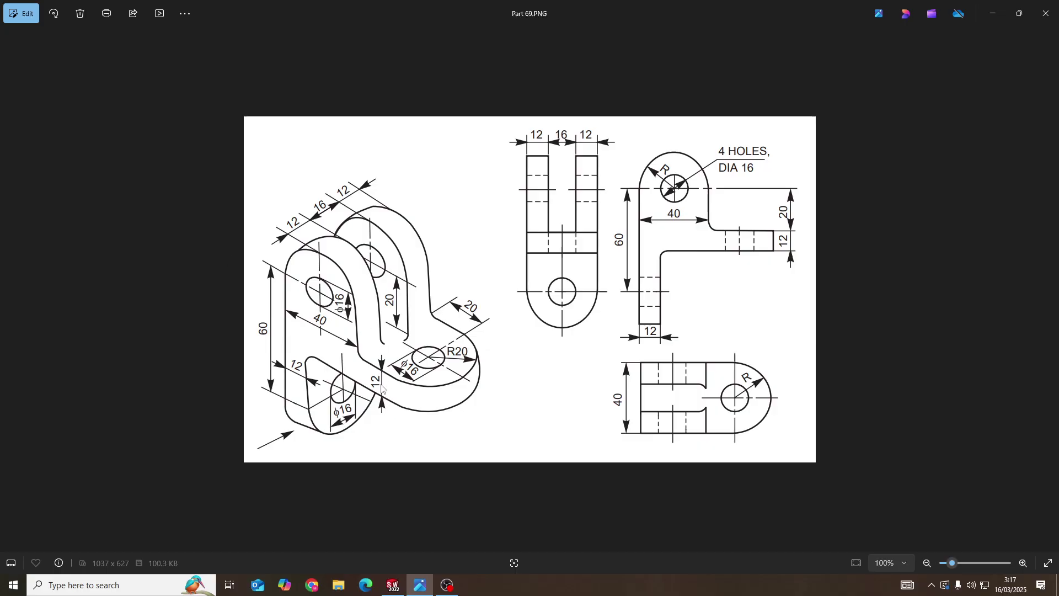
key(alt+Tab)
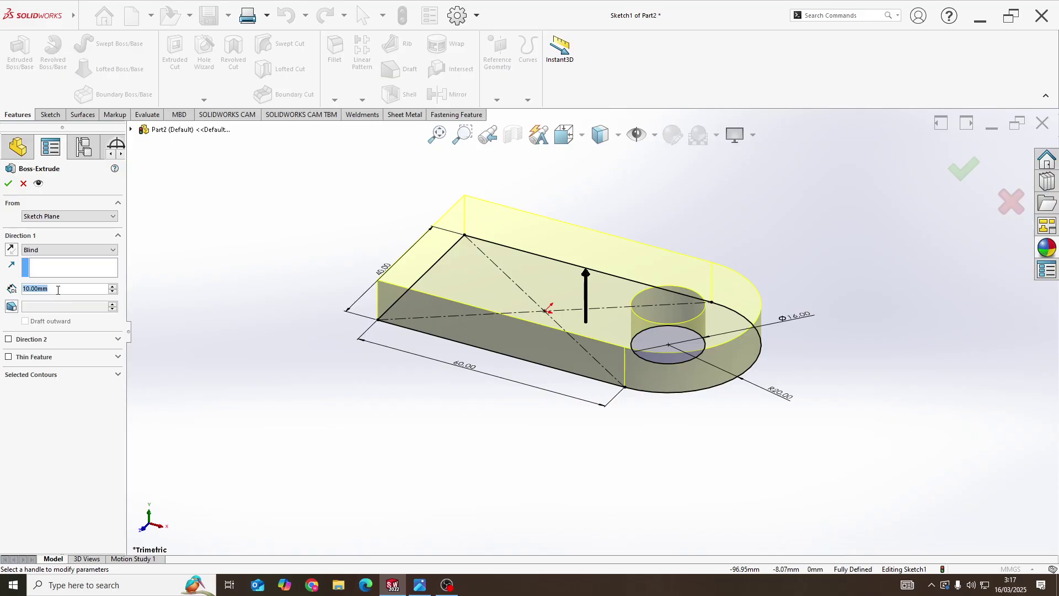
text(12)
key(Return)
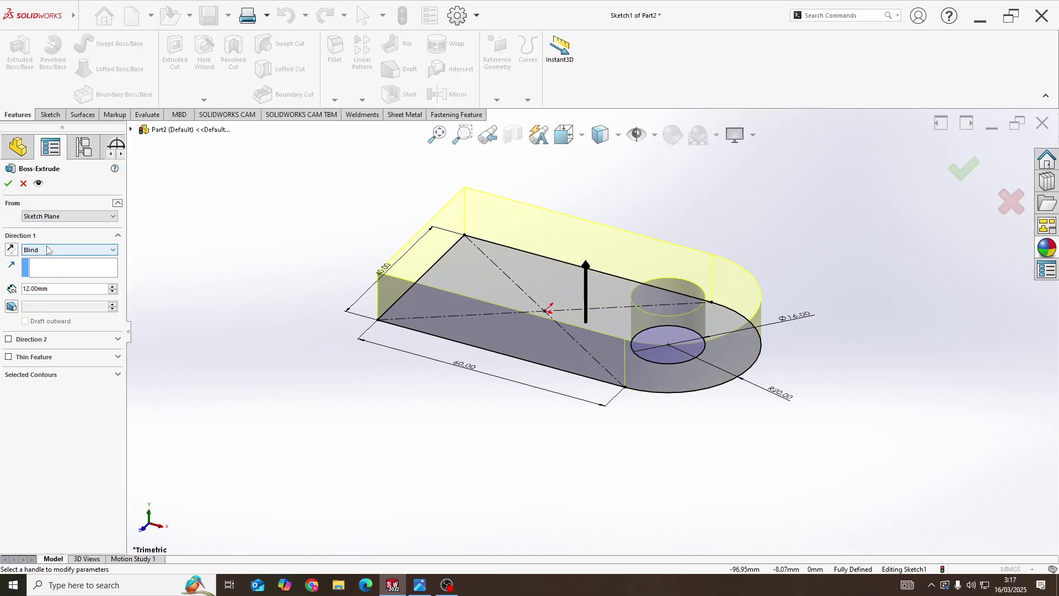
click(8, 183)
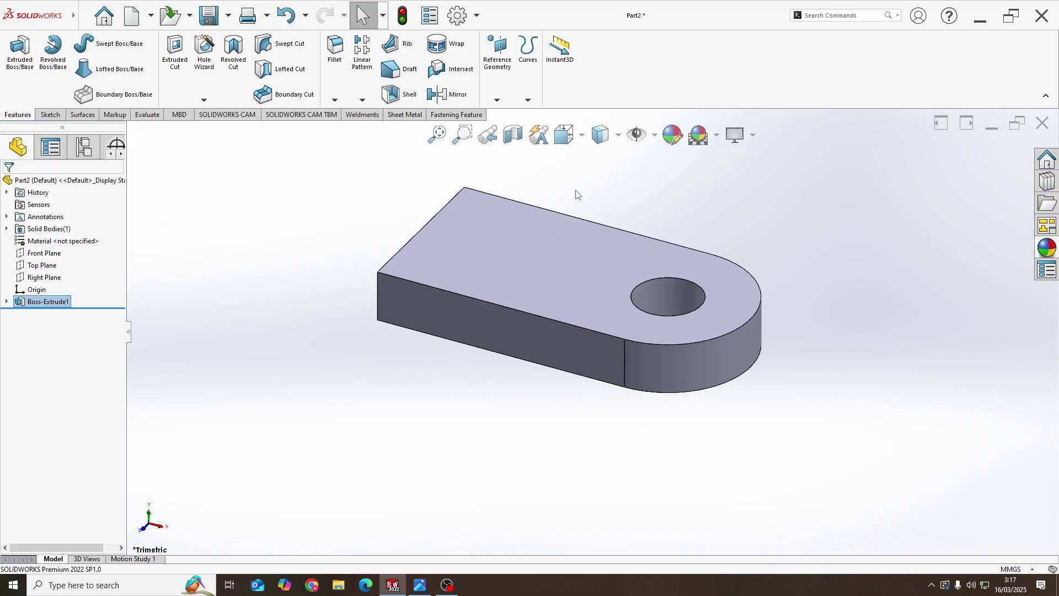
- Check the upright lugs in the reference drawing and start a sketch on the plate's long straight front side face
ctrl+middle_drag(577, 208, 546, 278)
key(alt+Tab)
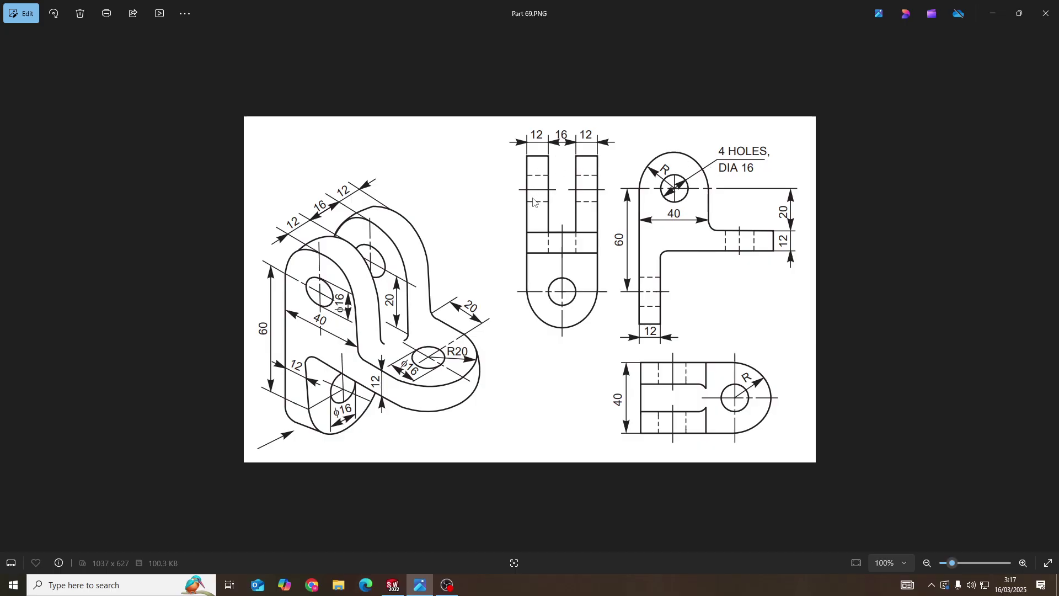
key(alt+Tab)
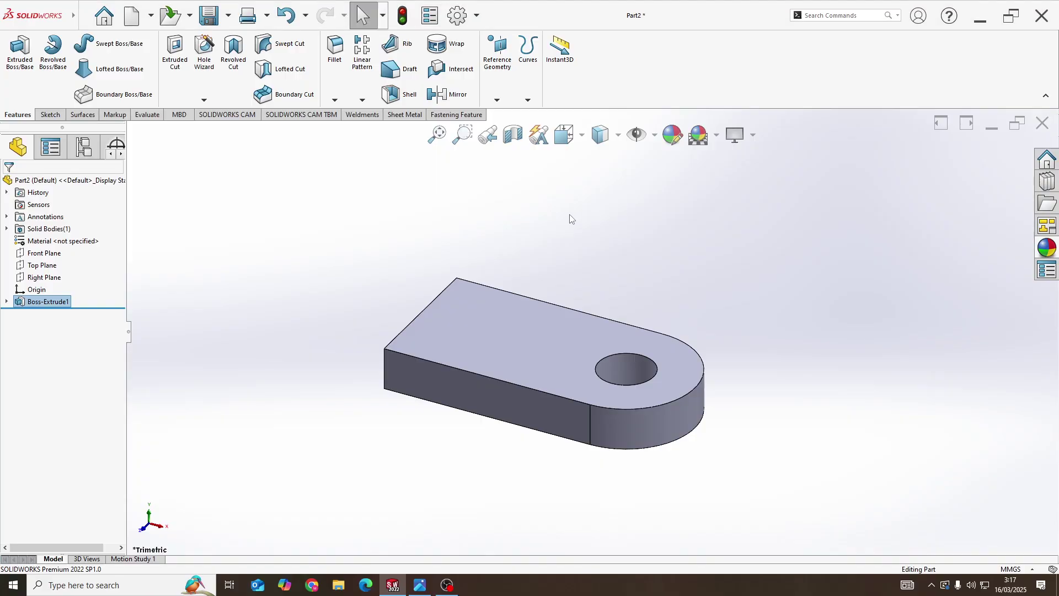
right_click(416, 375)
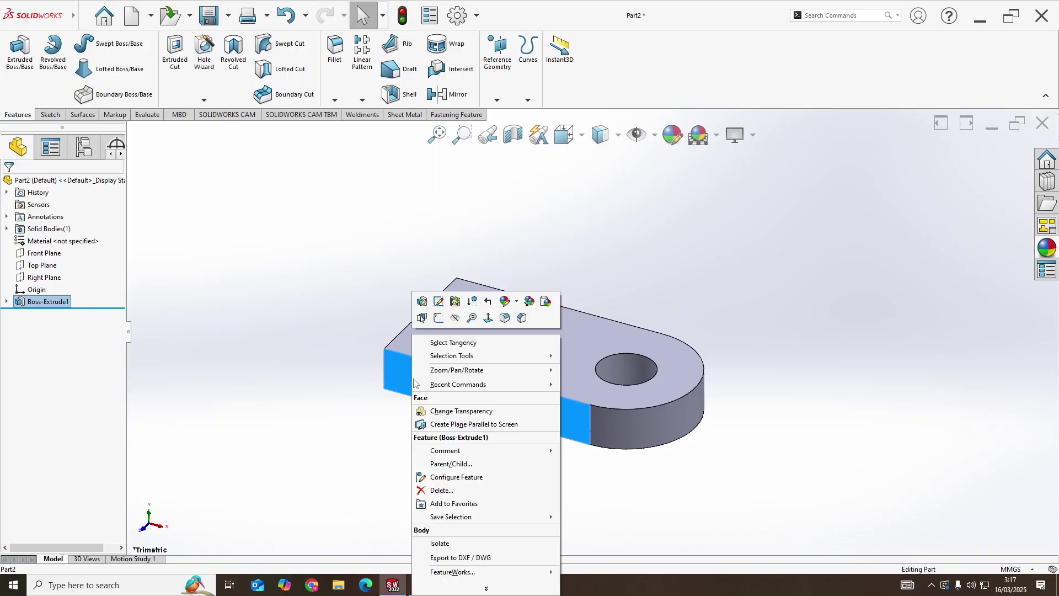
click(439, 318)
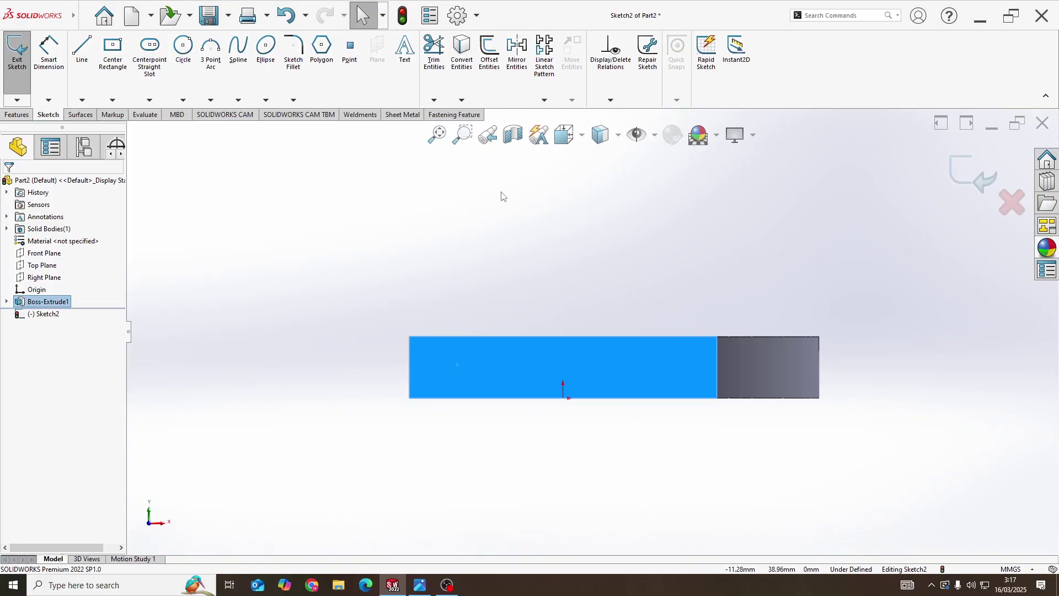
- Sketch a corner rectangle about 32 mm wide and 29 mm high, rising from the plate's upper-left corner
click(113, 100)
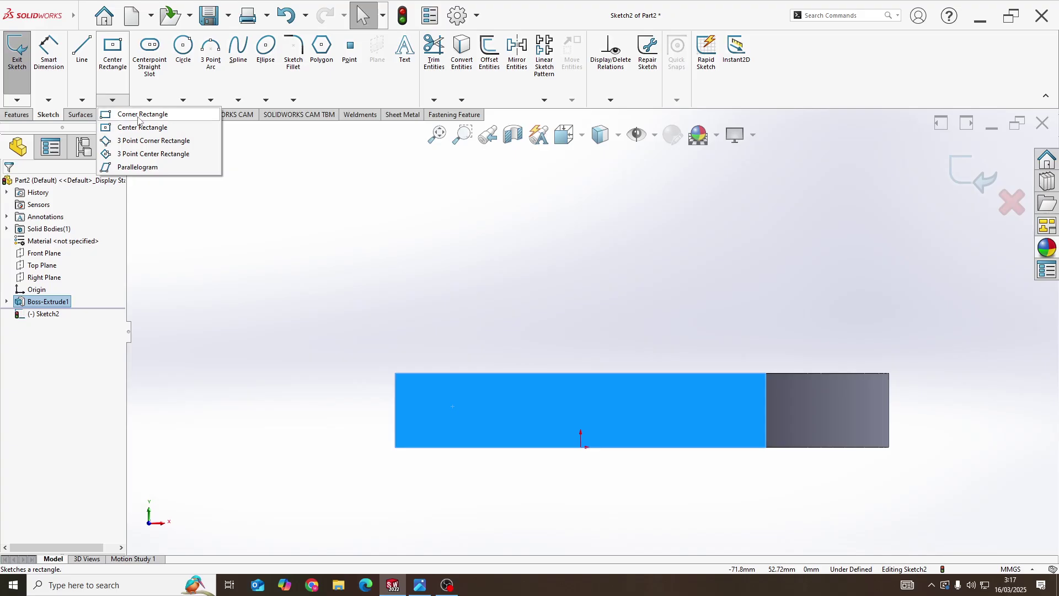
click(130, 110)
click(395, 373)
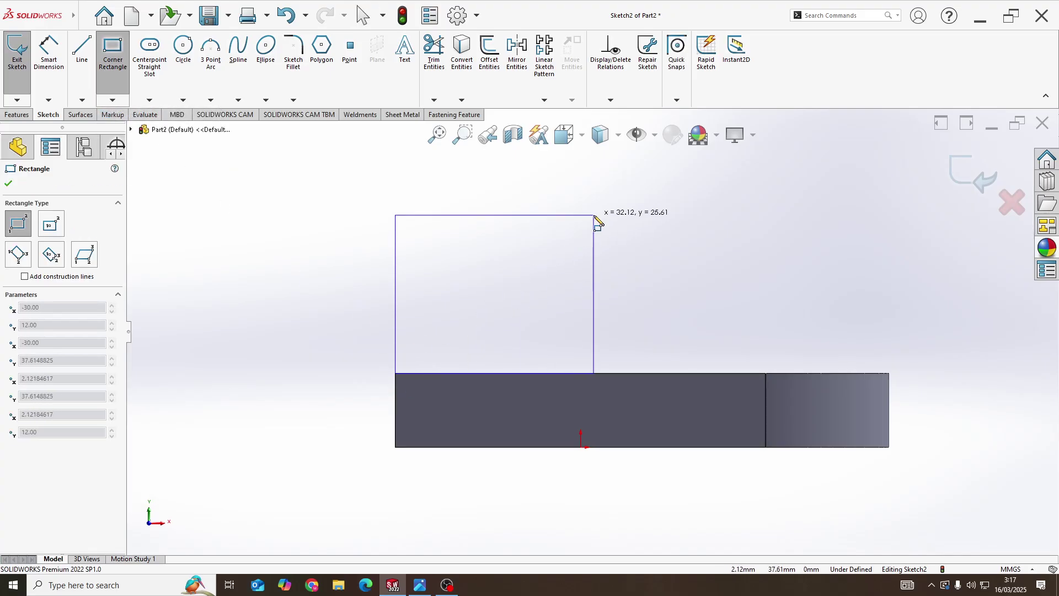
click(593, 194)
scroll(486, 204, up, 2)
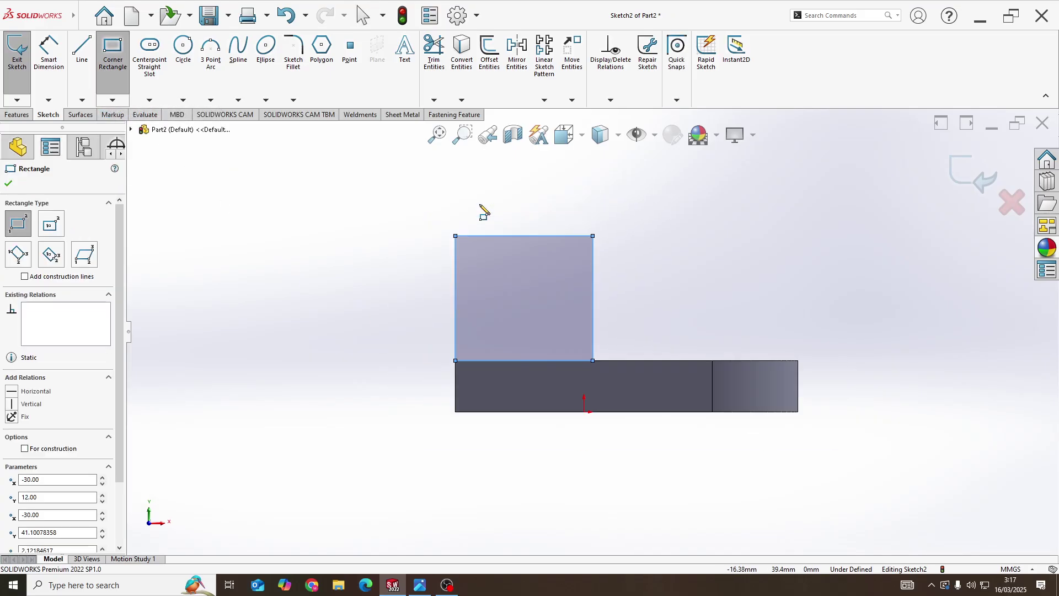
- Sketch a 3-point arc of about 16 mm radius across the rectangle's two upper corners, bulging upward and tangent to its sides
click(210, 57)
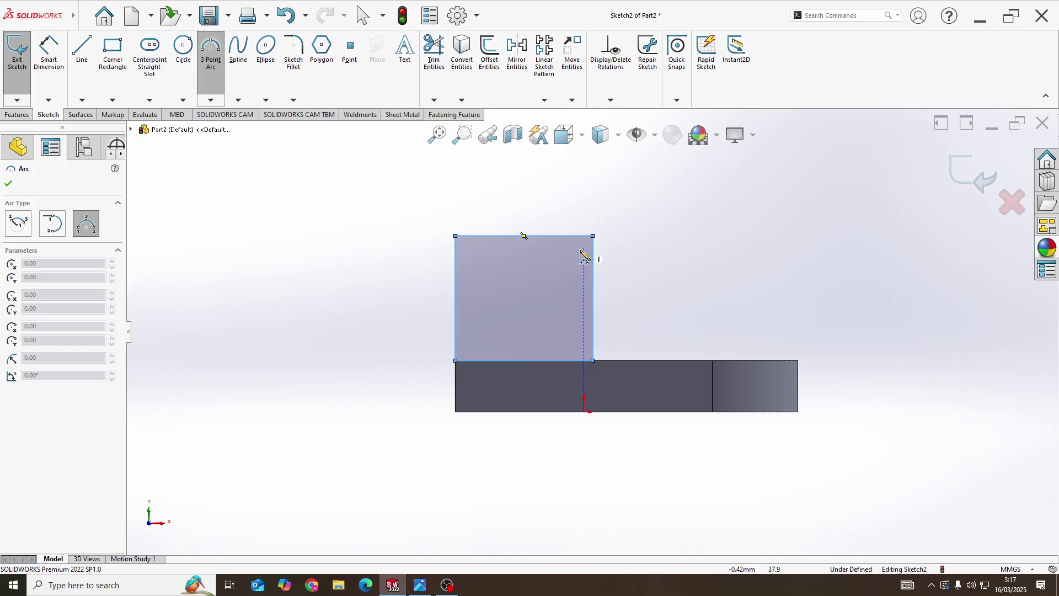
click(455, 235)
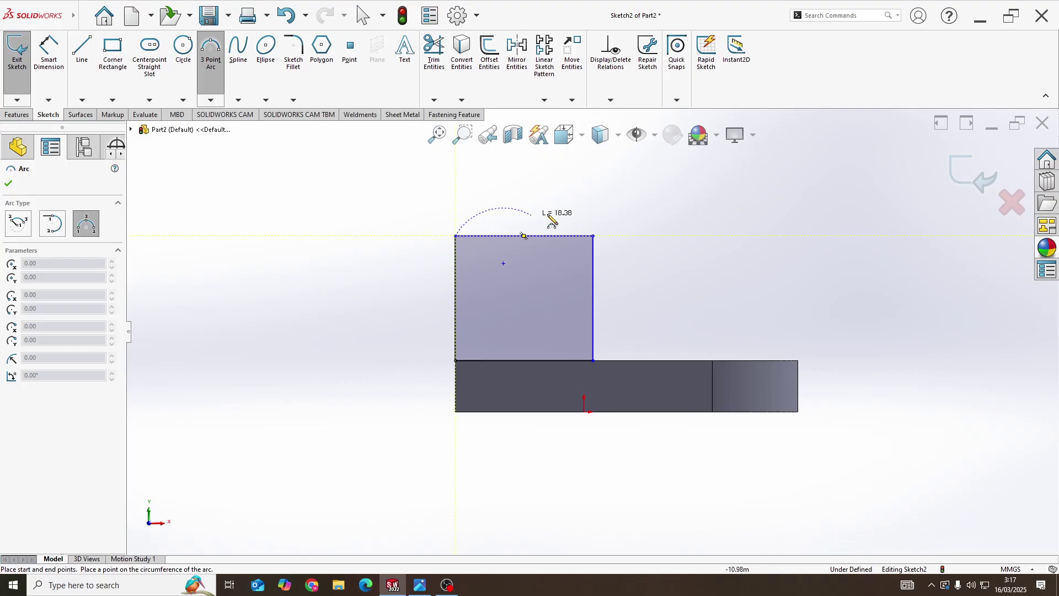
click(592, 236)
click(560, 181)
- Check the lug width in the reference drawing and dimension the rectangle's lower edge as 40 mm
key(alt+Tab)
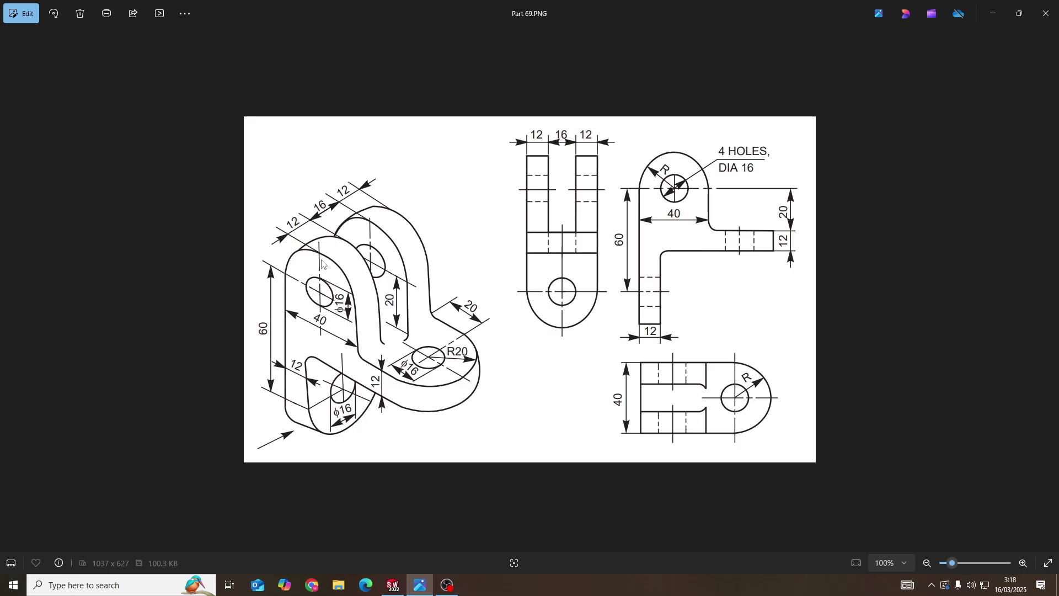
key(alt+Tab)
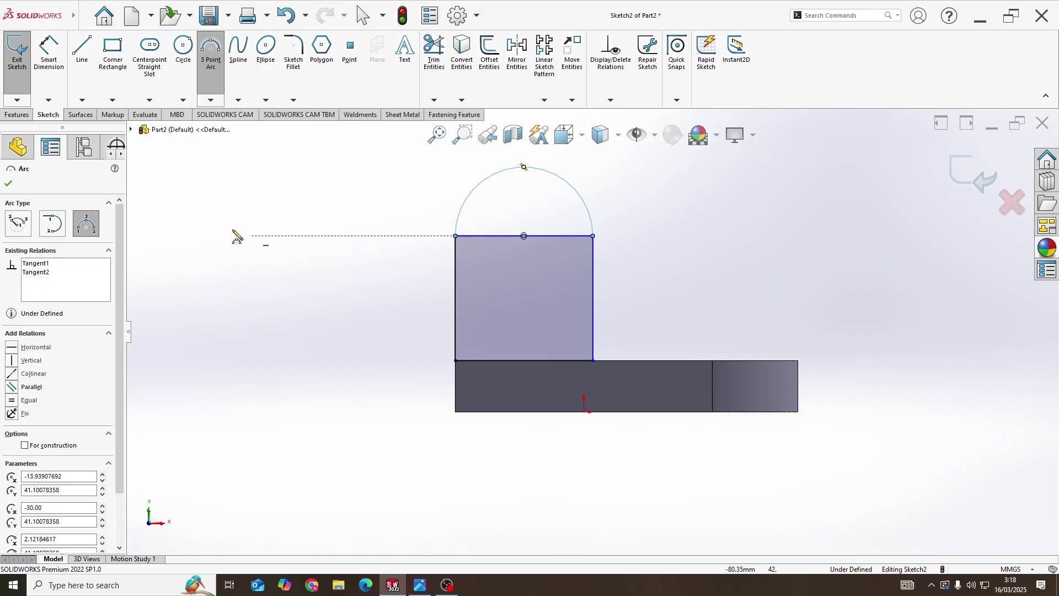
click(49, 59)
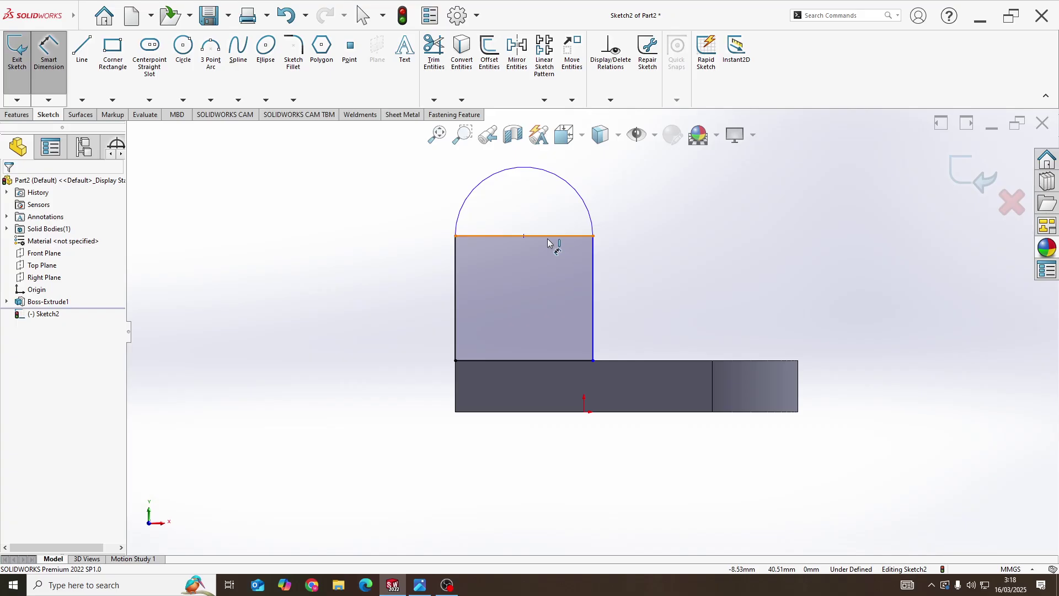
click(540, 362)
click(546, 469)
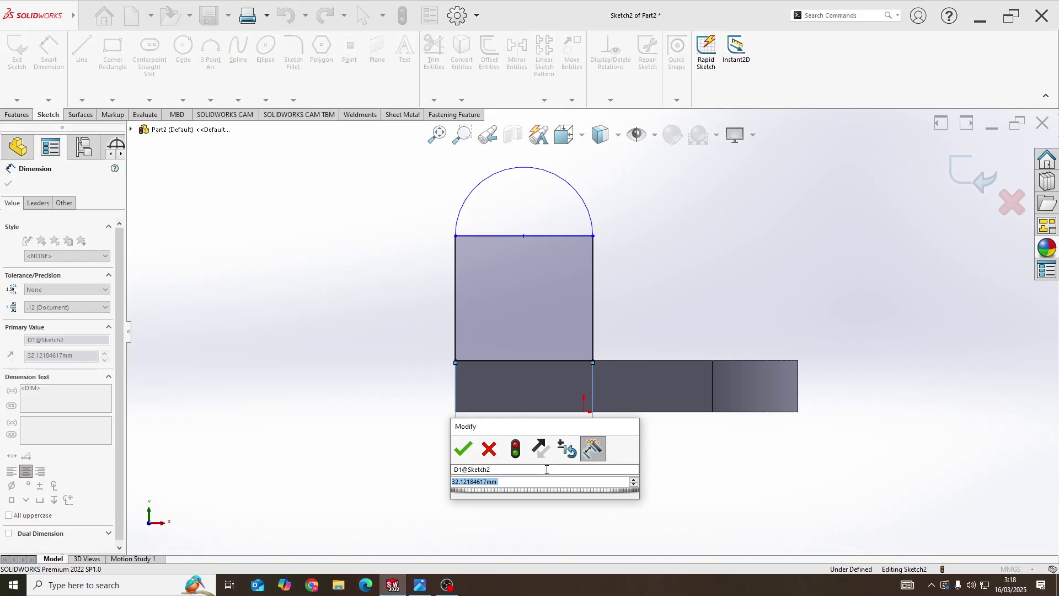
text(40)
key(Return)
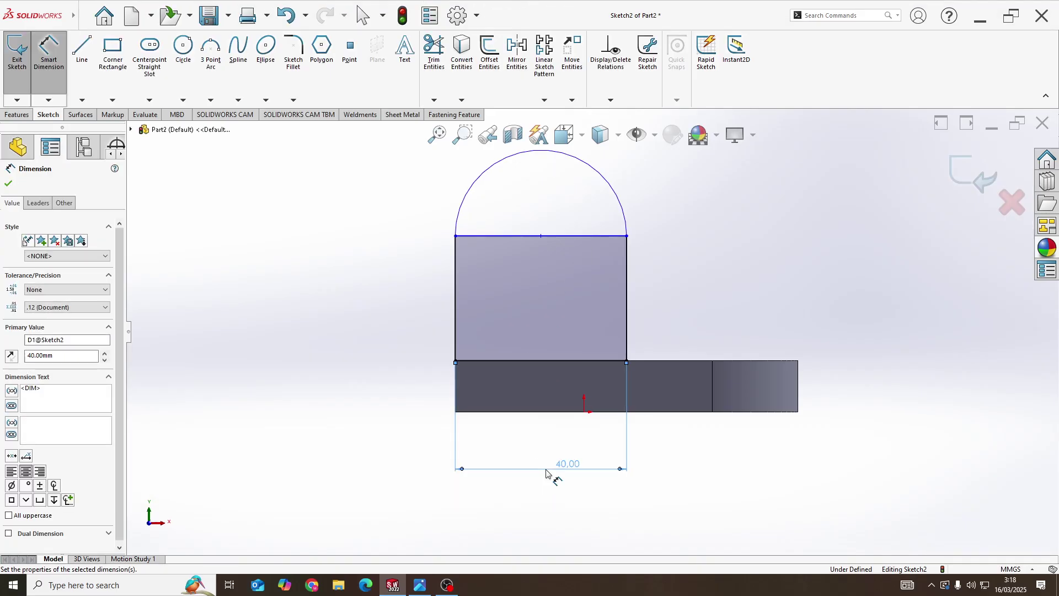
- Dimension the arc's radius and make it a driven dimension
scroll(592, 333, up, 1)
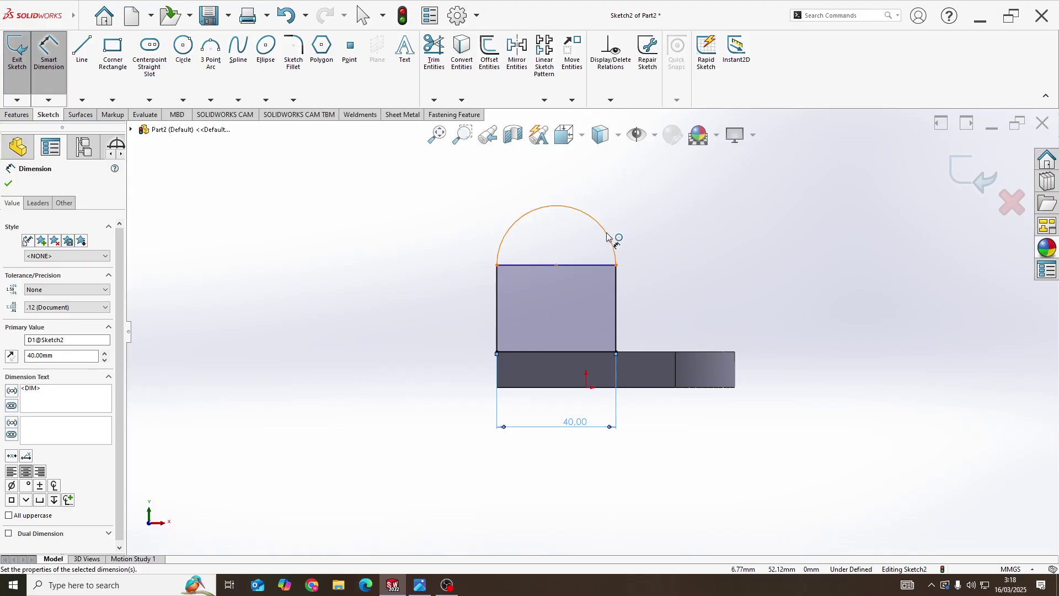
click(608, 230)
click(618, 185)
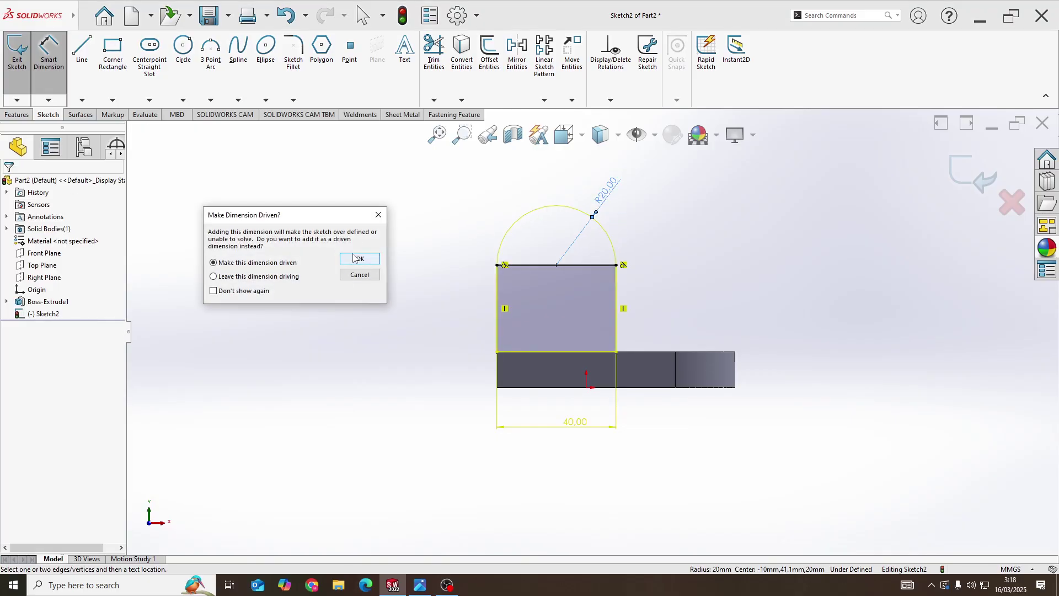
click(360, 258)
- Check the lug's hole in the reference drawing and sketch a circle about 17 mm in diameter centred on the arc's center point
scroll(657, 267, down, 2)
key(alt+Tab)
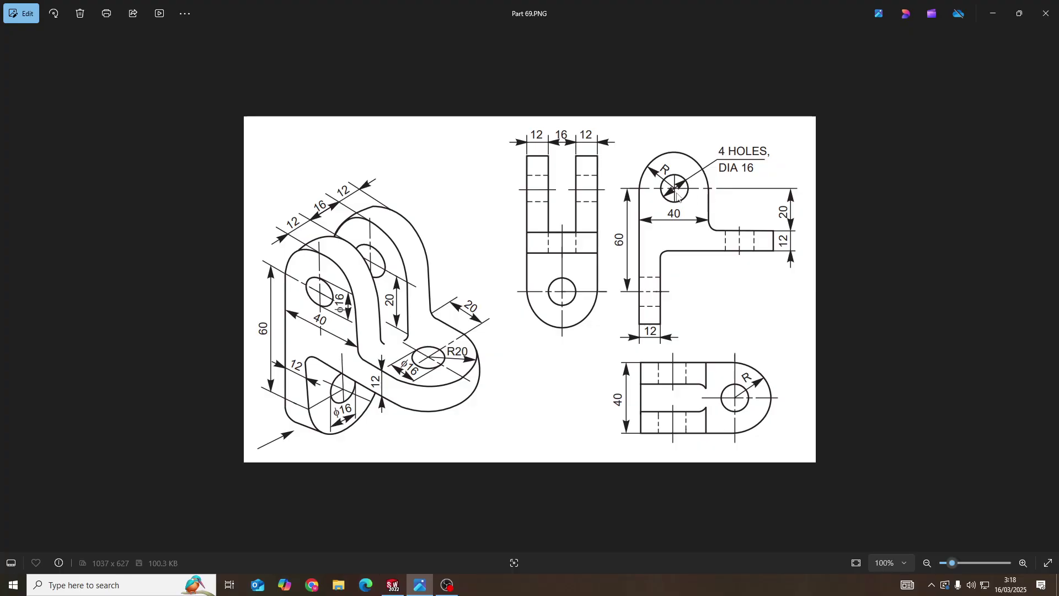
key(alt+Tab)
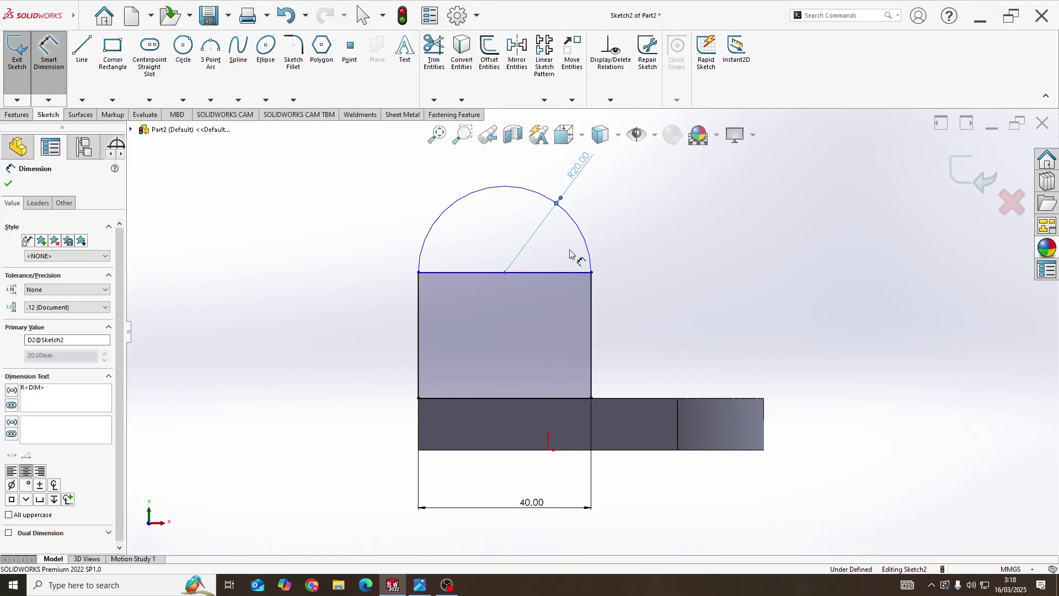
click(187, 55)
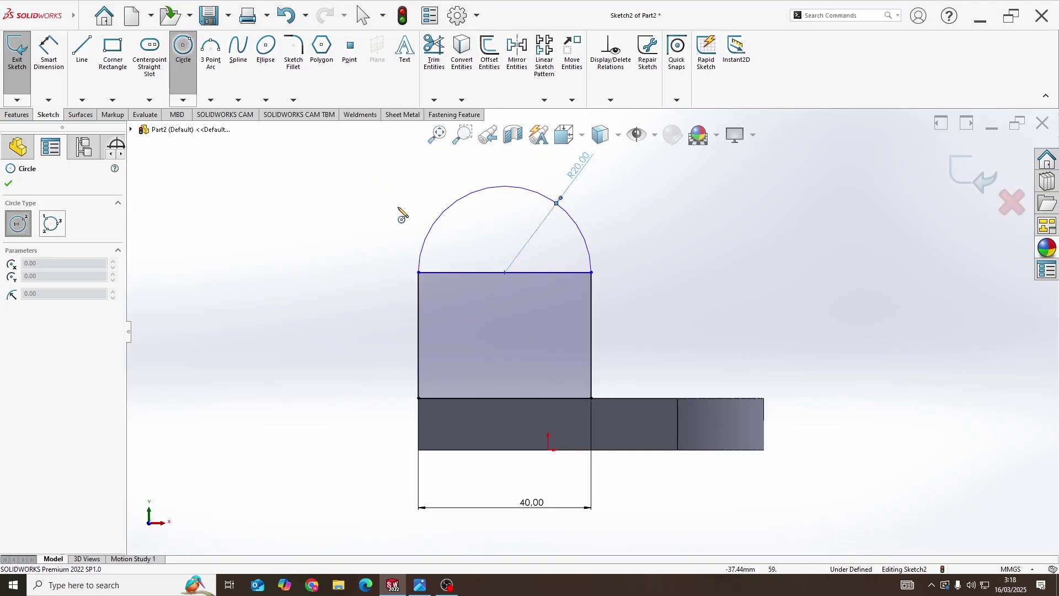
click(504, 272)
key(Escape)
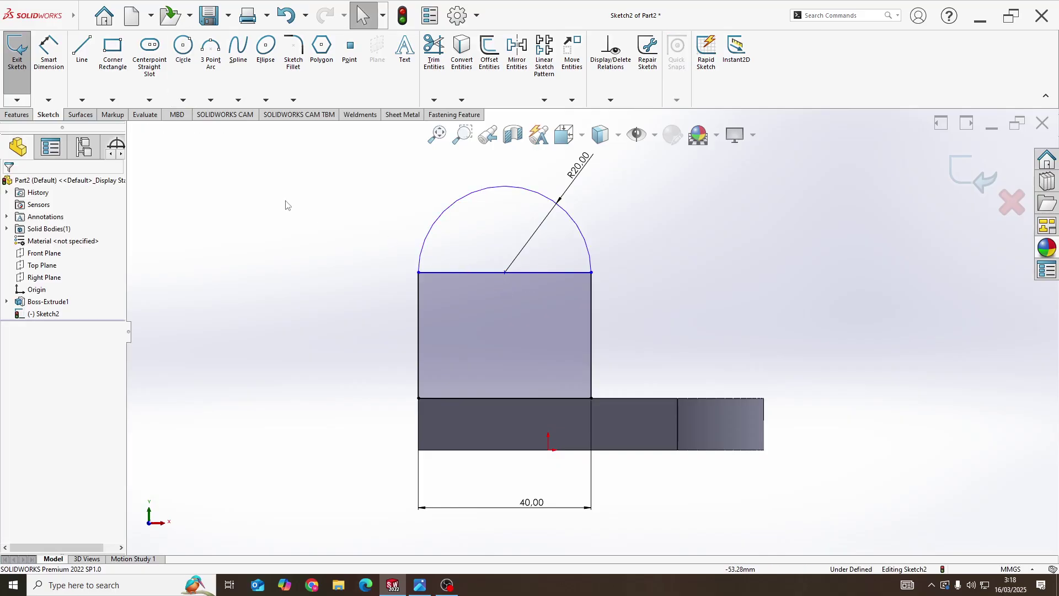
click(183, 55)
click(505, 273)
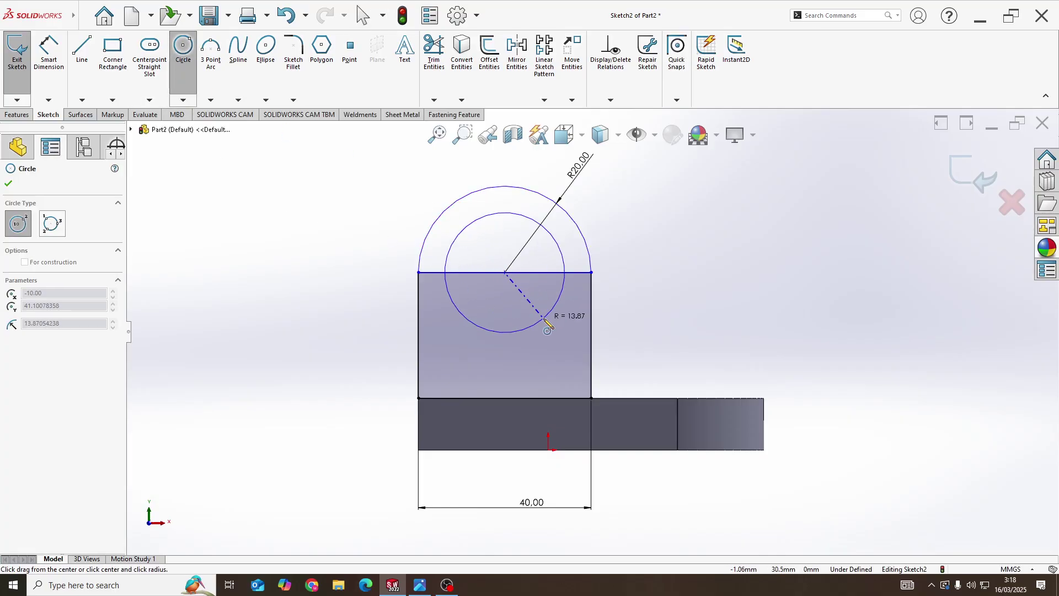
click(536, 289)
- Dimension the lug circle's diameter as 16 mm
click(48, 53)
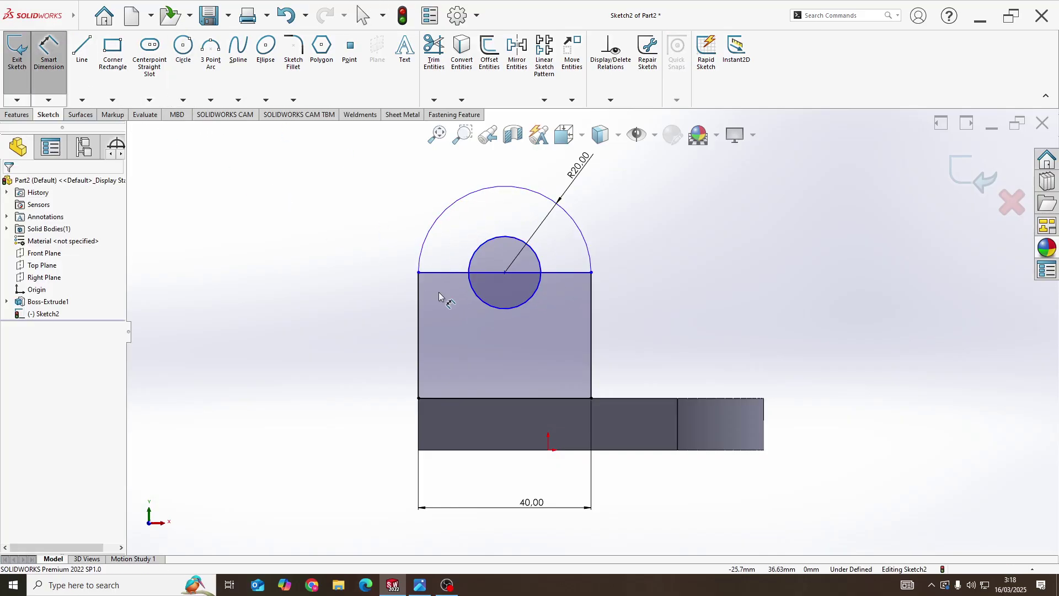
click(478, 297)
click(377, 270)
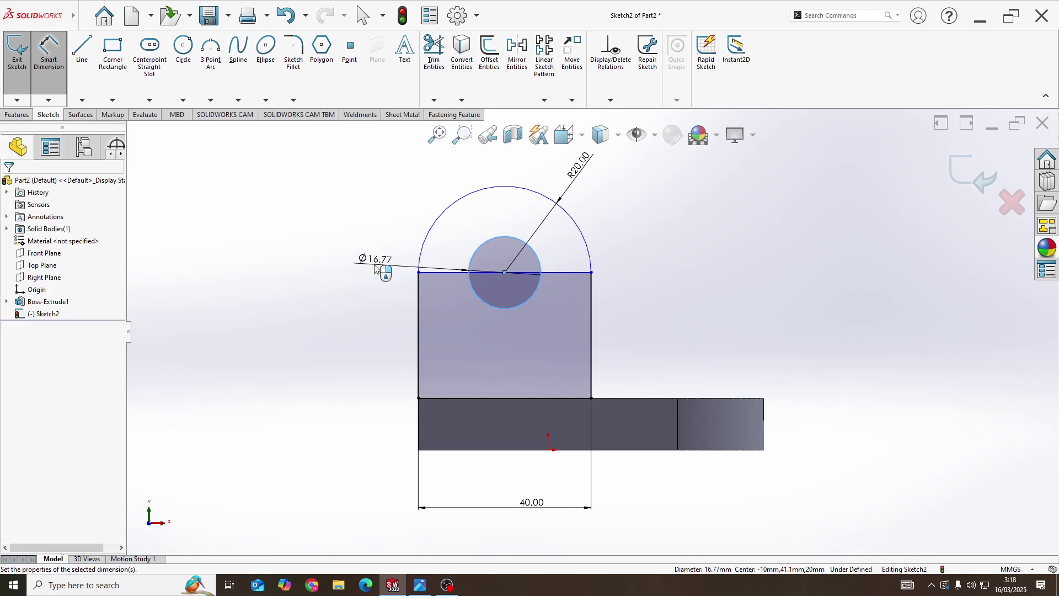
text(16)
key(Return)
- Check the hole height in the reference drawing and dimension the circle's center 20 mm above the plate's top edge
key(alt+Tab)
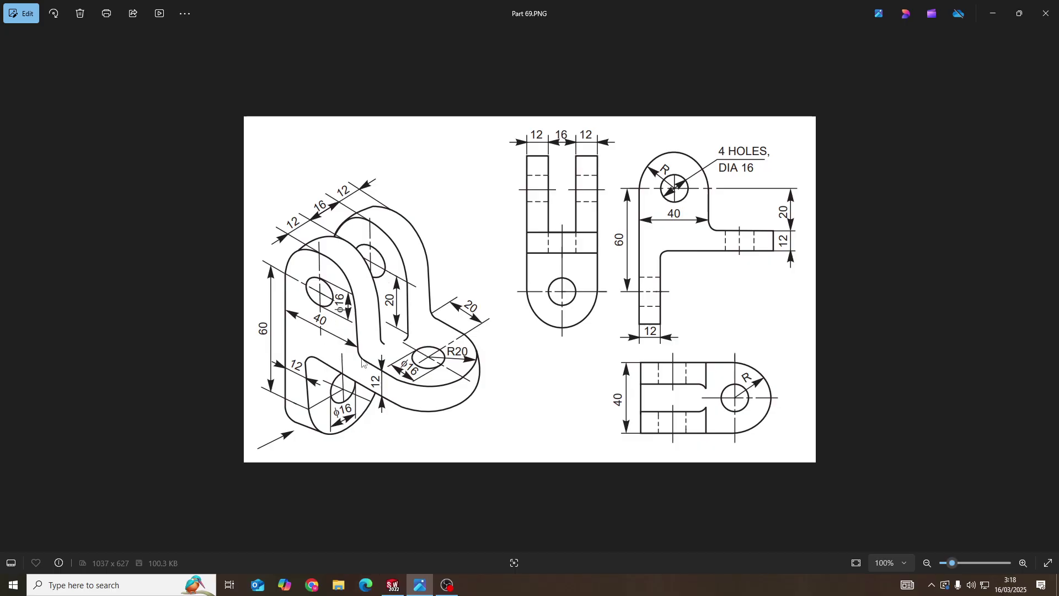
key(alt+Tab)
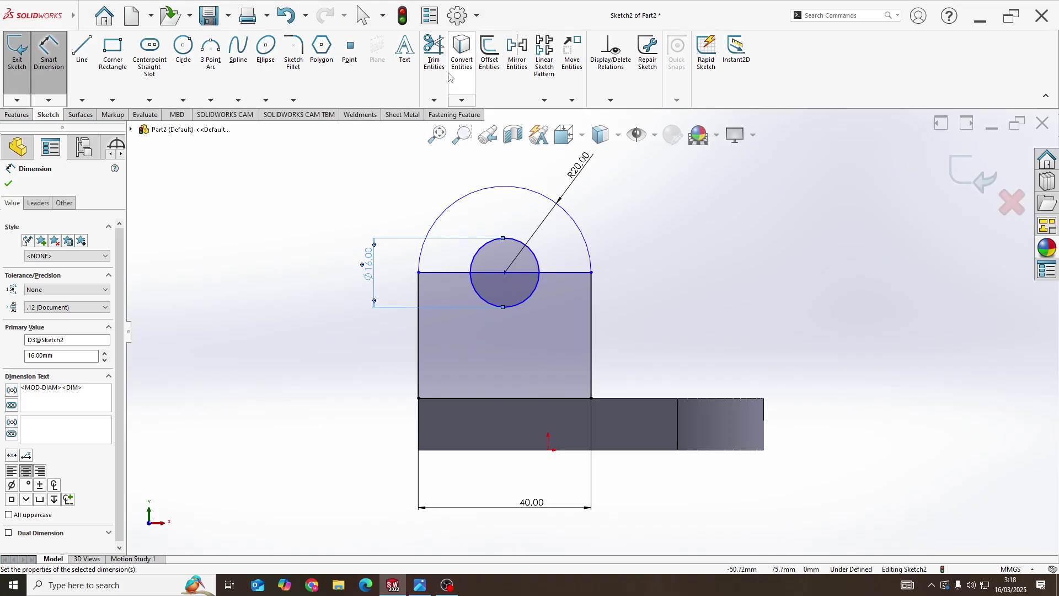
click(504, 272)
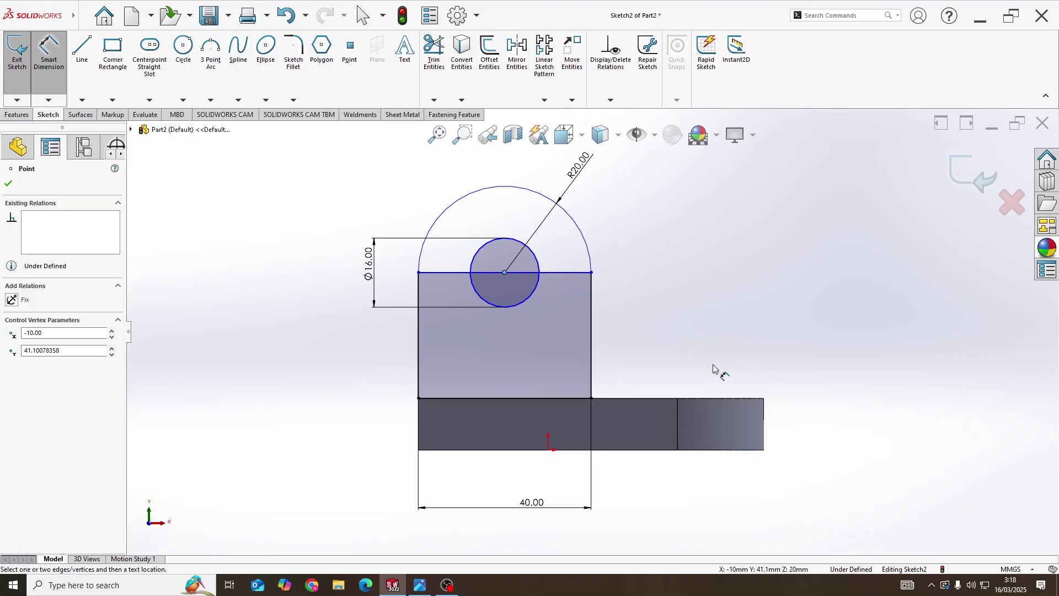
click(662, 398)
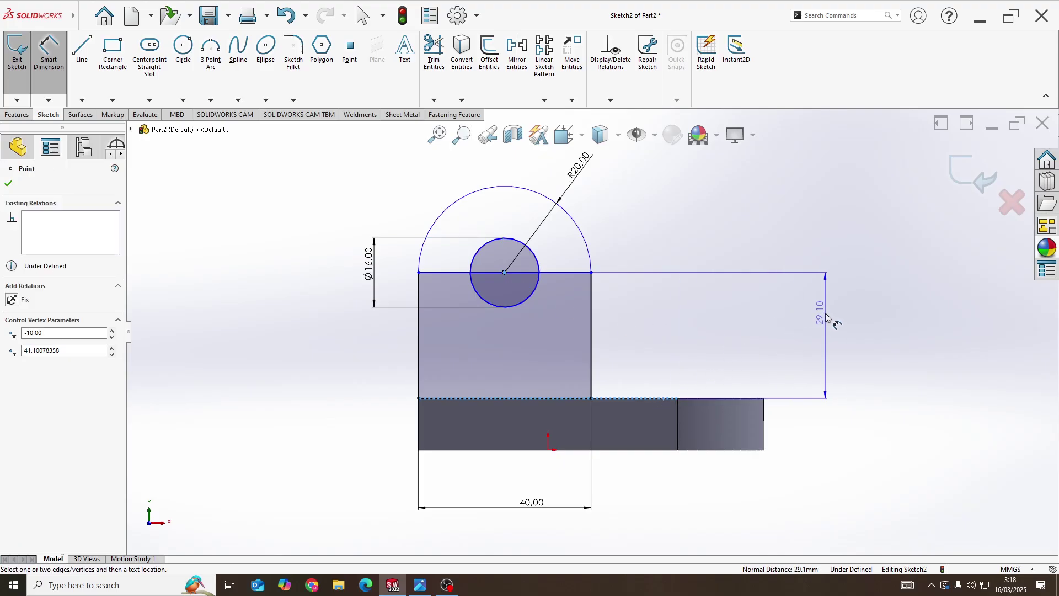
click(811, 329)
key(alt+Tab)
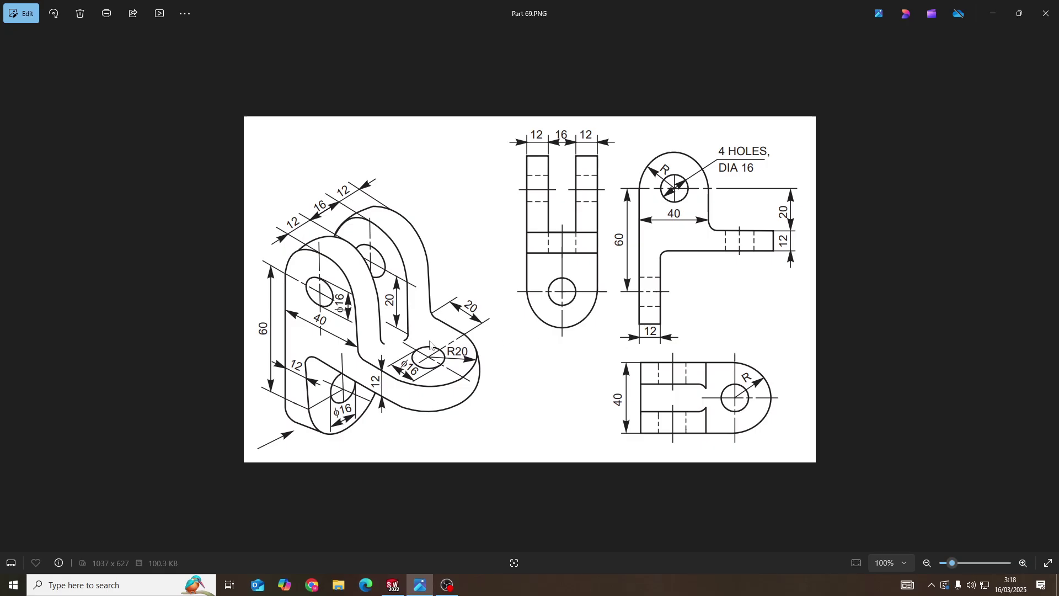
key(alt+Tab)
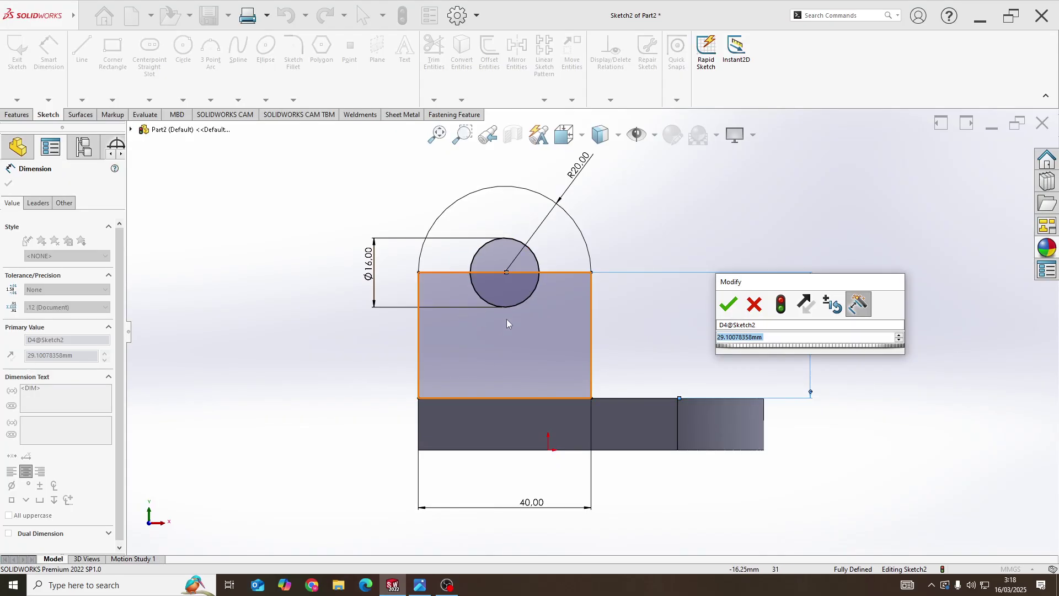
text(20)
key(Return)
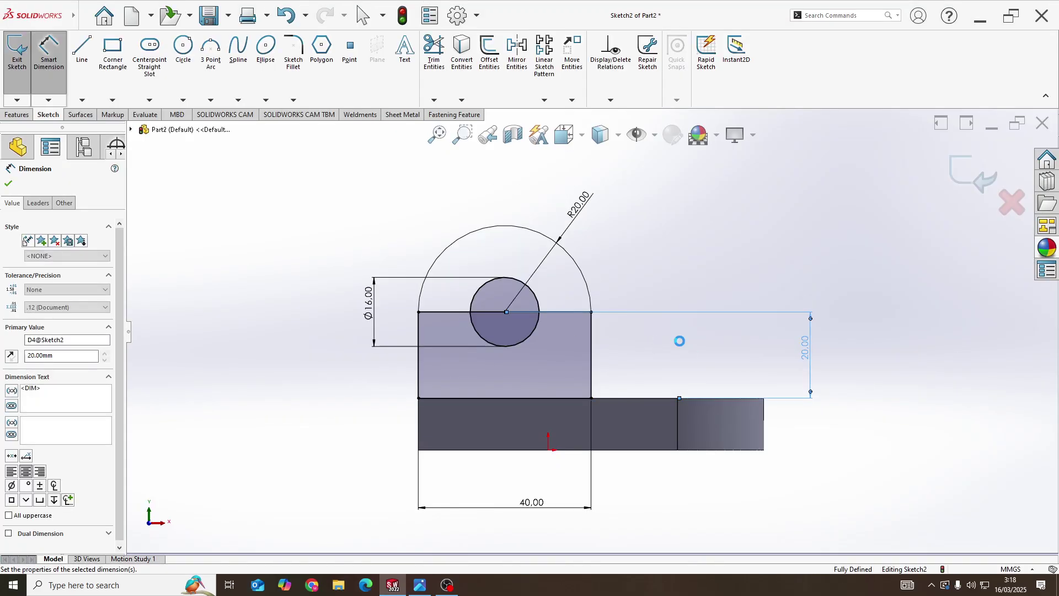
- Check the reference drawing and trim the straight line across the lug circle between the arc's endpoints
scroll(575, 385, down, 2)
scroll(557, 357, up, 1)
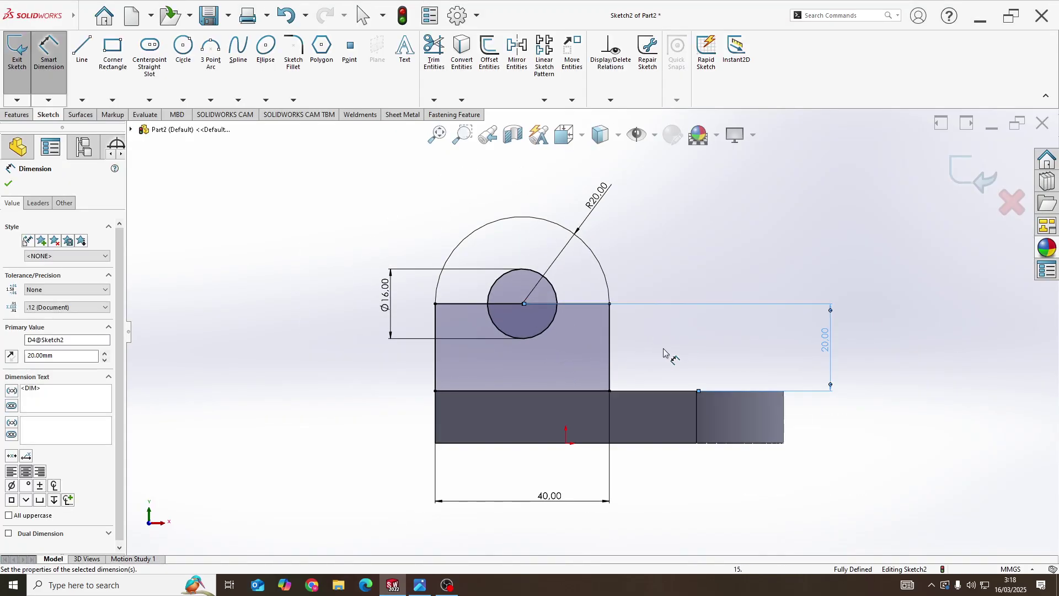
scroll(717, 365, down, 1)
scroll(734, 357, down, 1)
scroll(689, 361, up, 1)
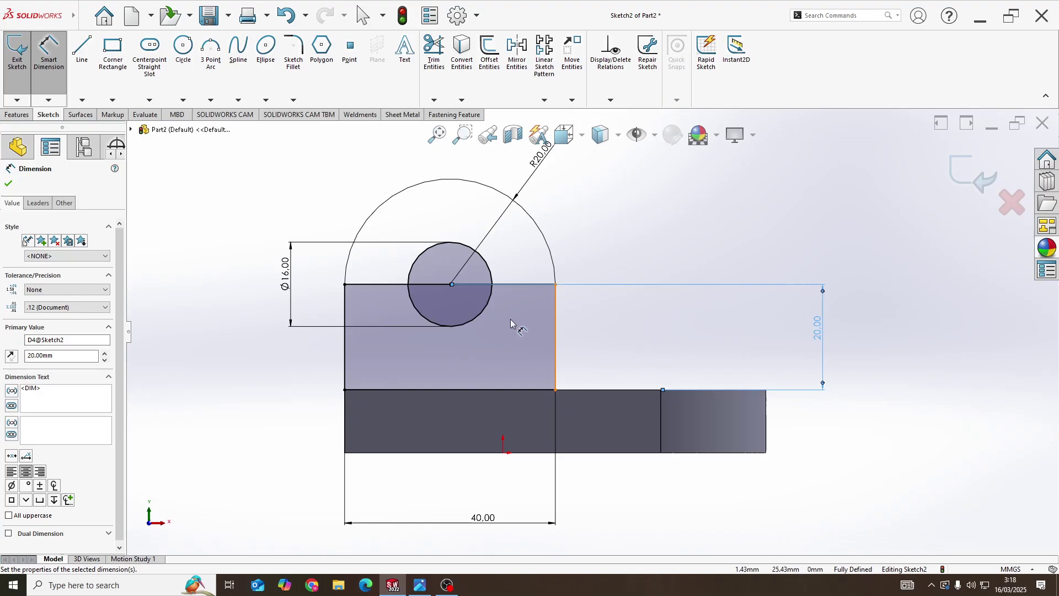
key(alt+Tab)
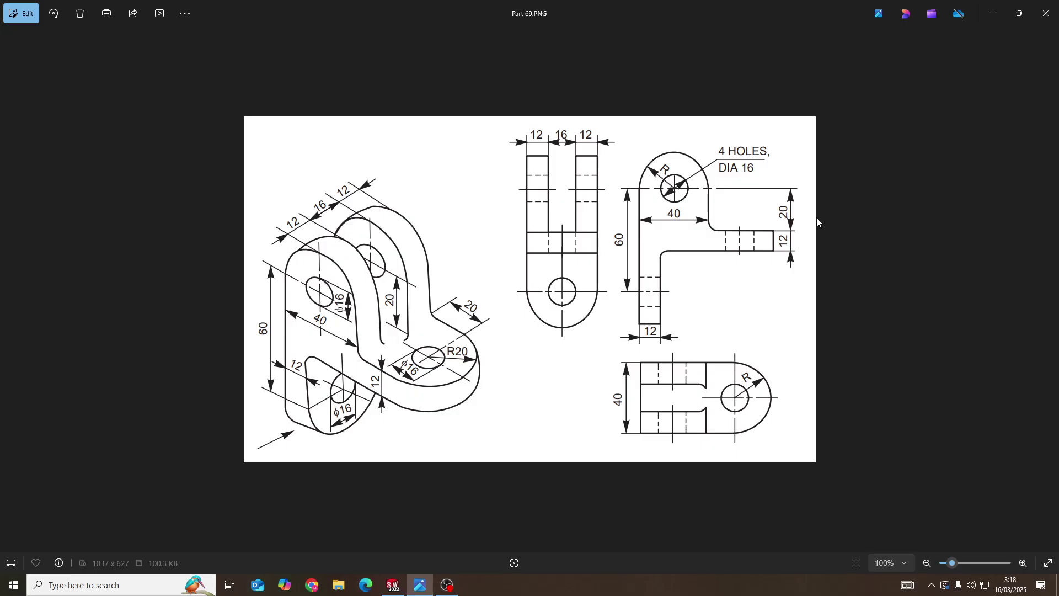
key(alt+Tab)
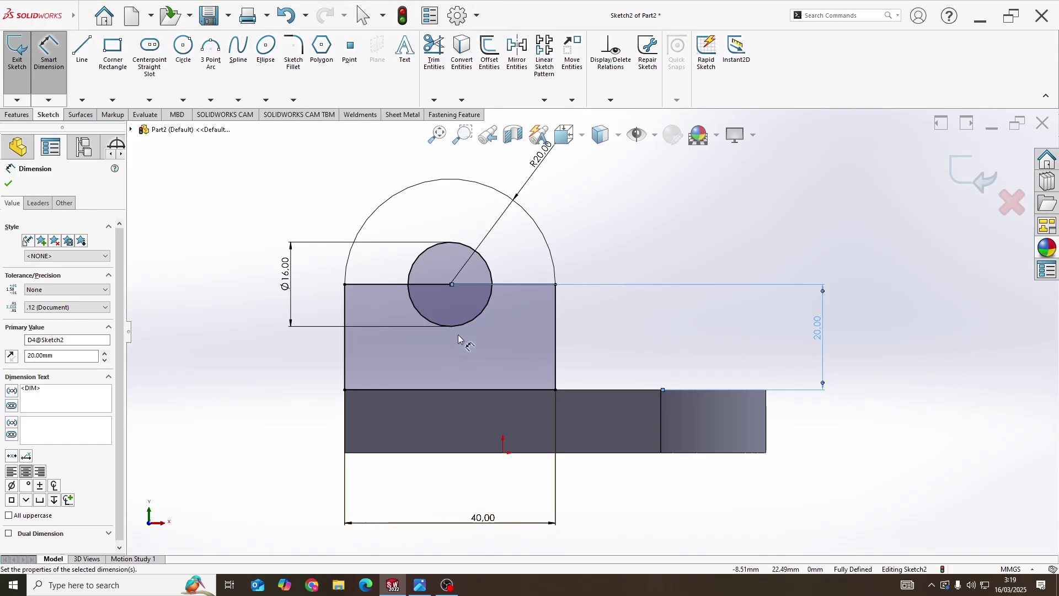
click(434, 53)
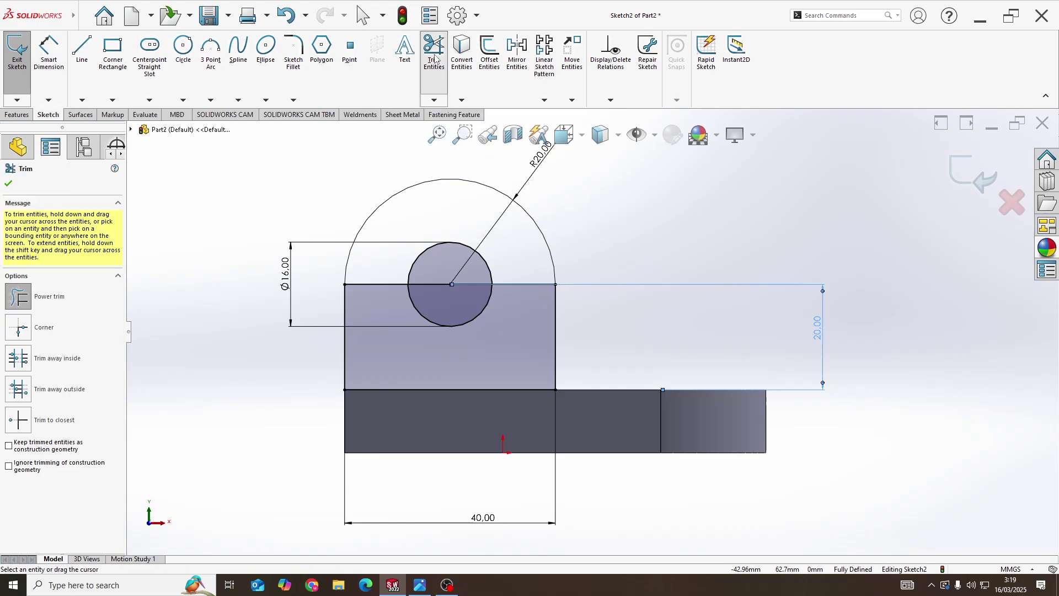
mouse_move(441, 284)
mouse_down()
mouse_move(386, 267)
mouse_move(375, 312)
mouse_up()
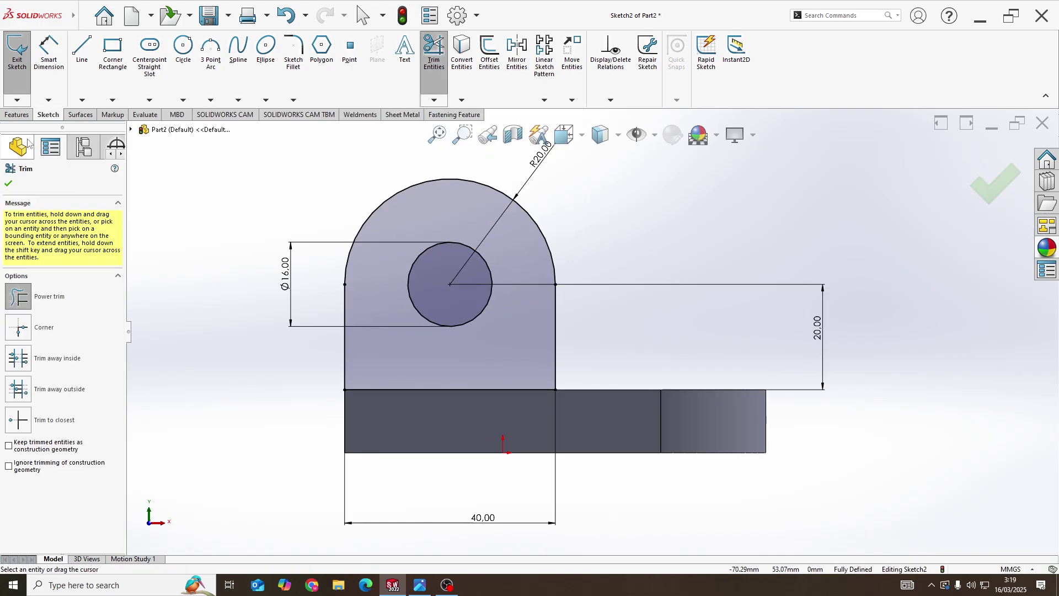
- Extrude the lug profile 12 mm blind in the reversed direction, over the plate, with the result merged
click(17, 115)
click(19, 50)
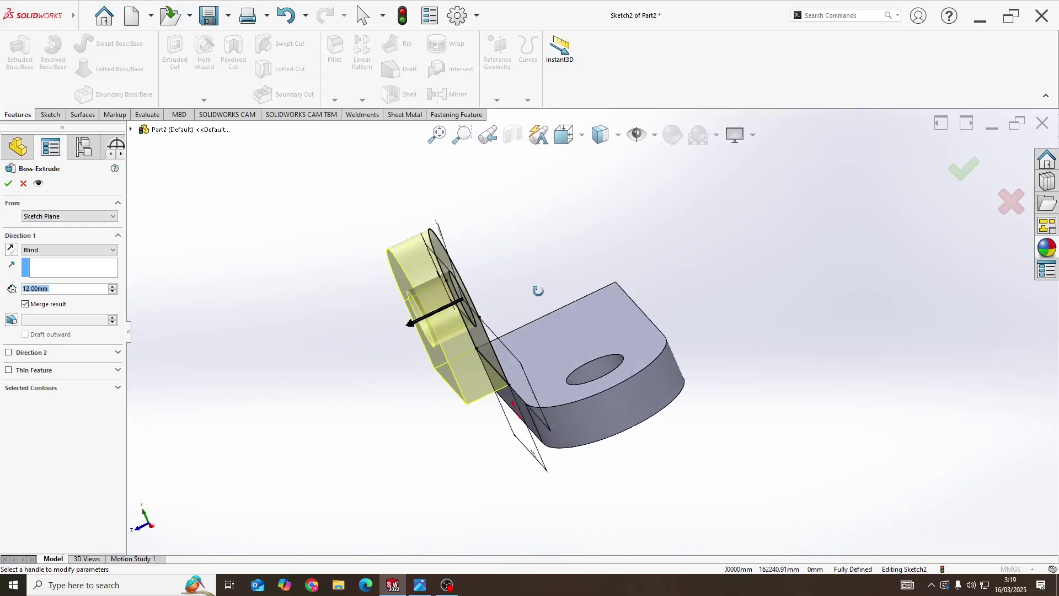
middle_drag(538, 290, 568, 288)
scroll(516, 292, down, 2)
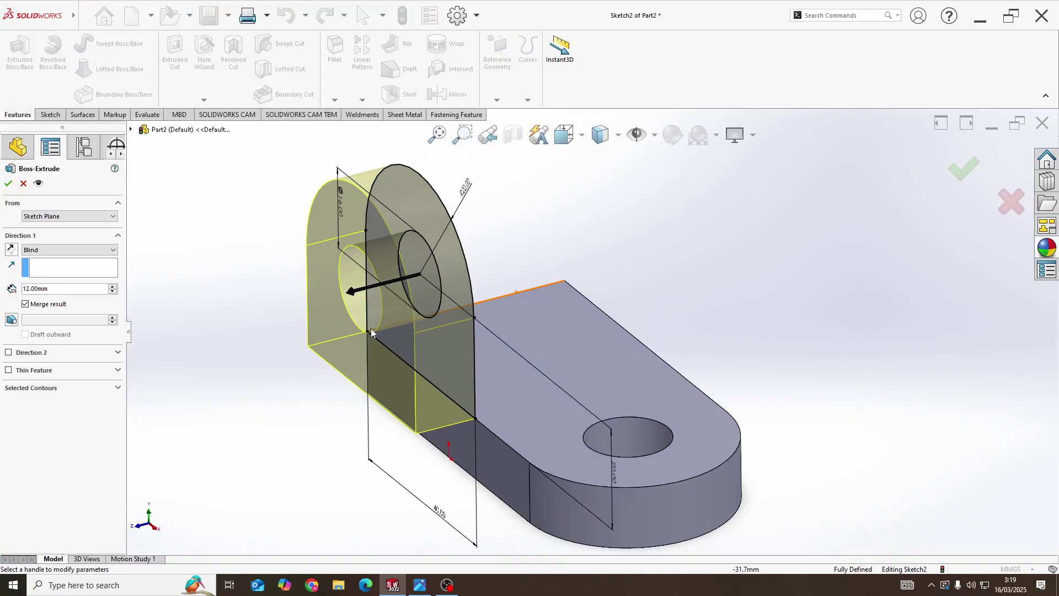
click(12, 249)
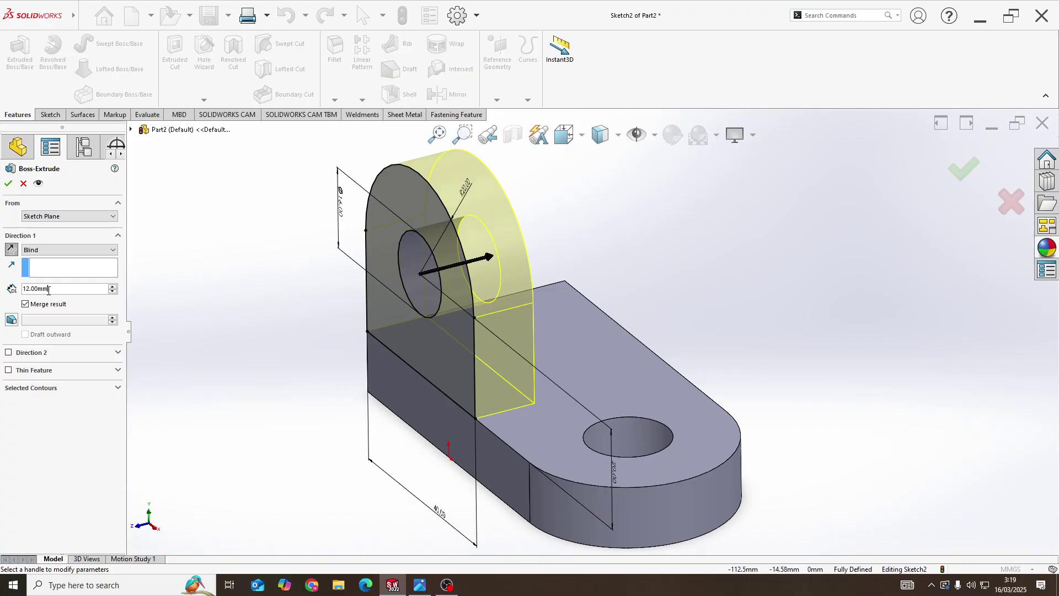
key(alt+Tab)
key(alt+Tab)
click(9, 183)
middle_drag(733, 259, 699, 297)
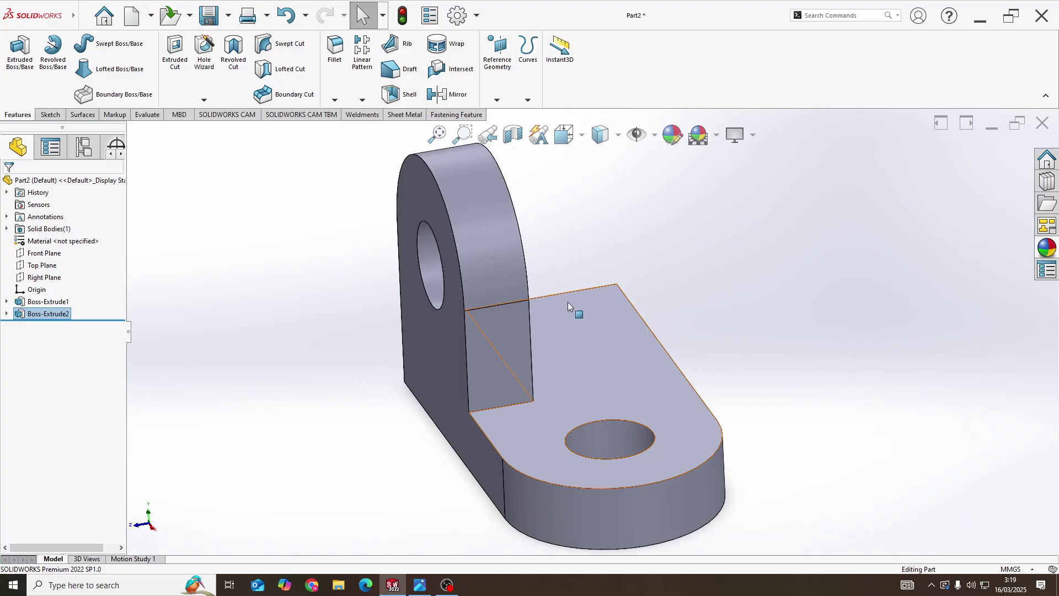
- Mirror the lug extrusion Boss-Extrude2 about the Front Plane to form the second lug
mouse_move(567, 303)
middle_down()
mouse_move(603, 262)
mouse_move(587, 296)
middle_up()
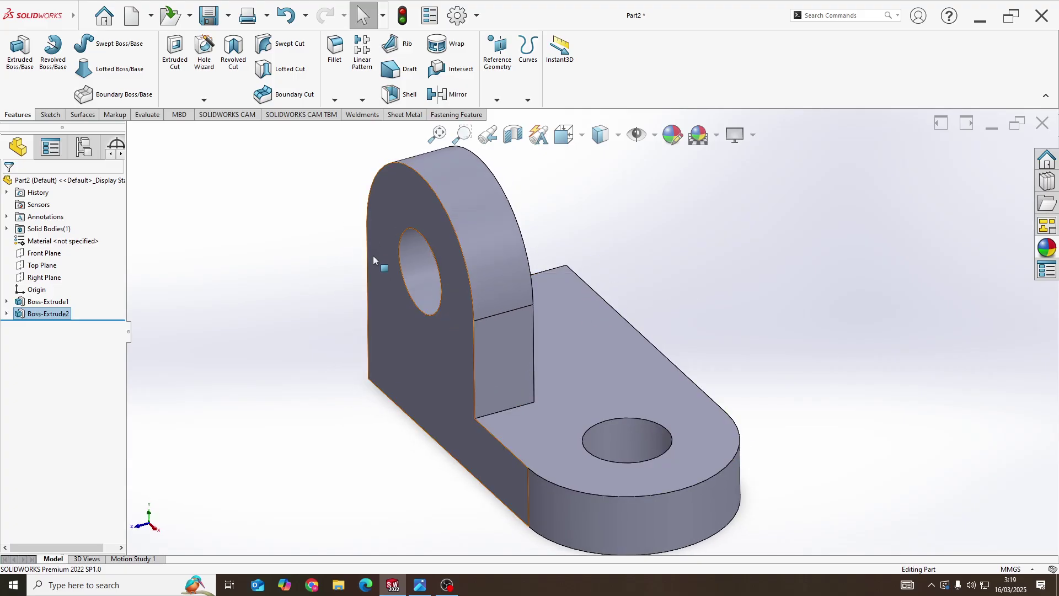
click(305, 206)
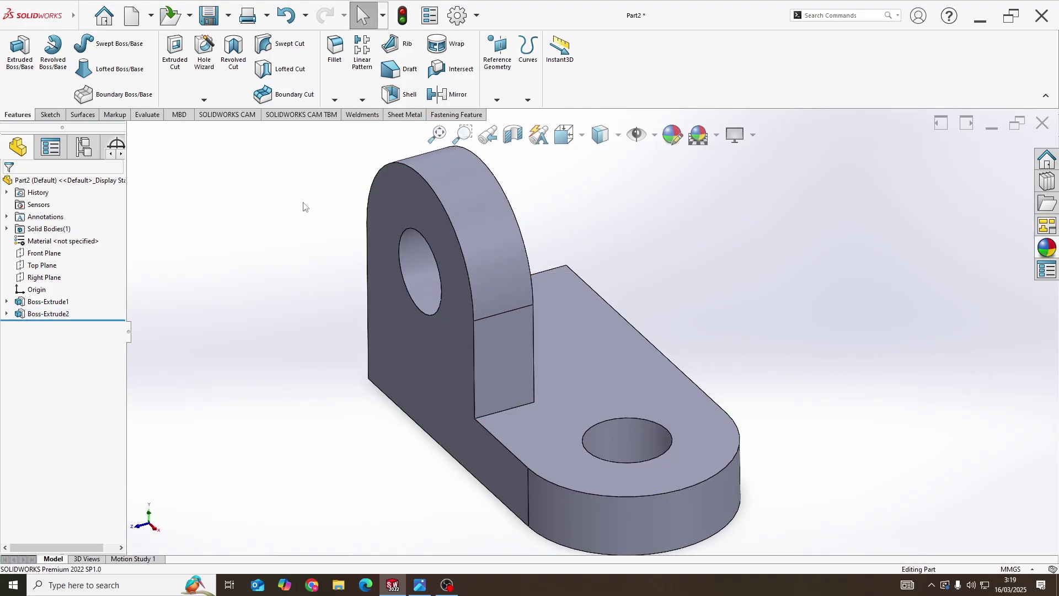
click(454, 99)
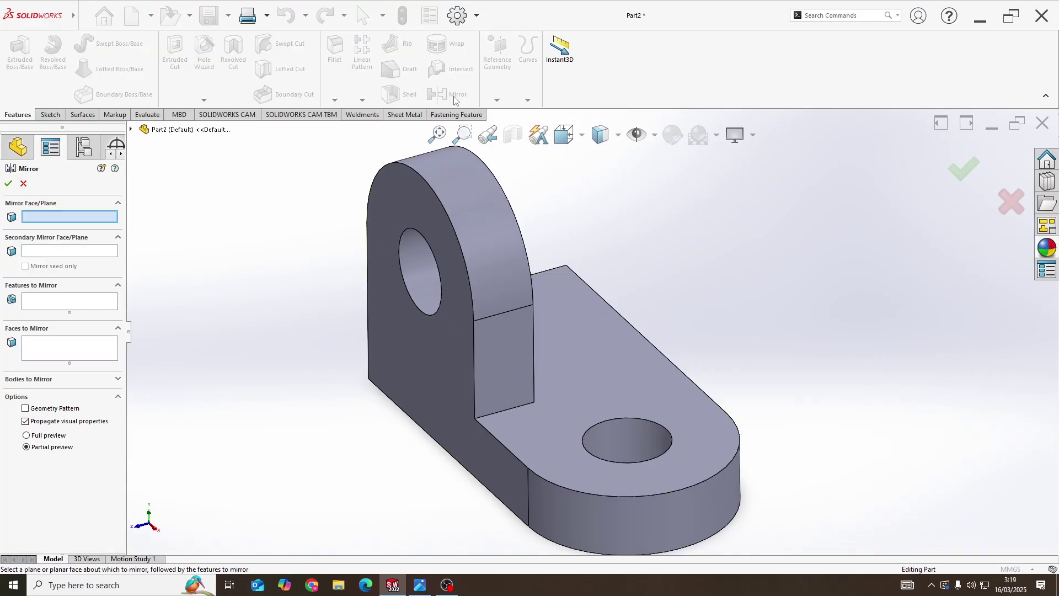
click(46, 306)
click(131, 129)
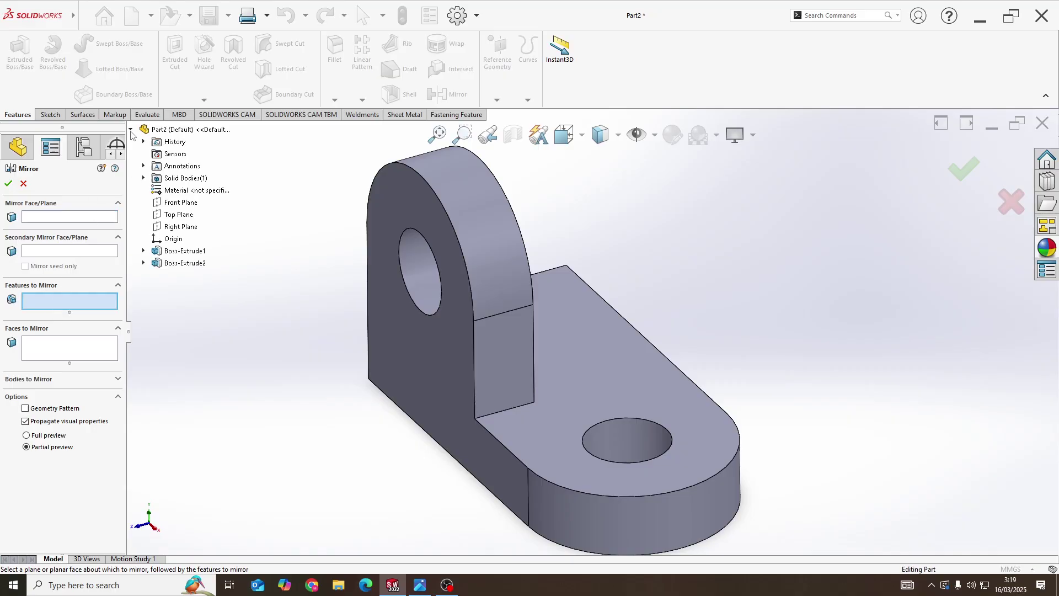
click(185, 263)
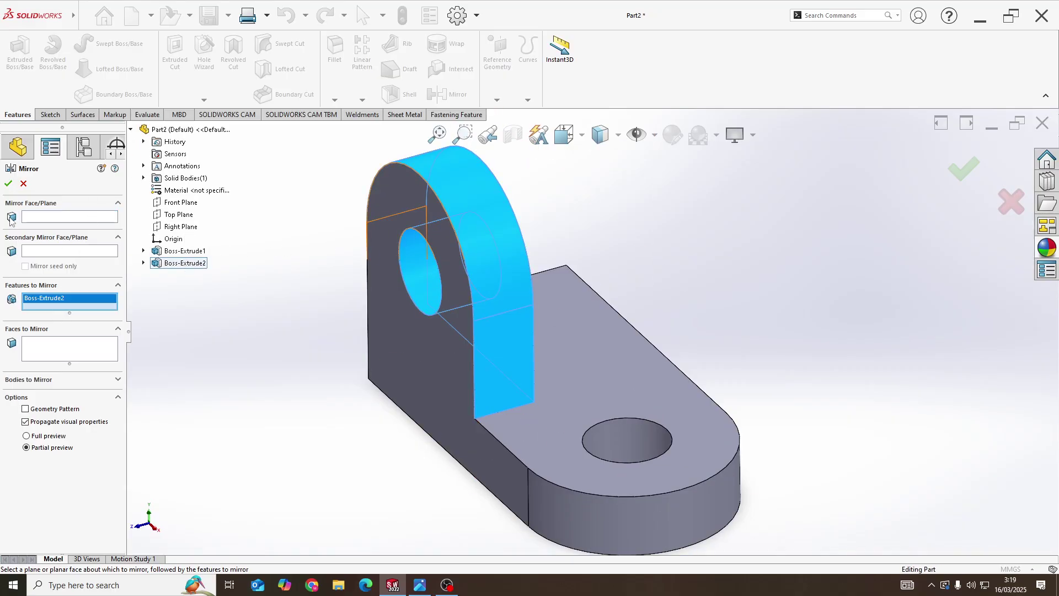
click(53, 216)
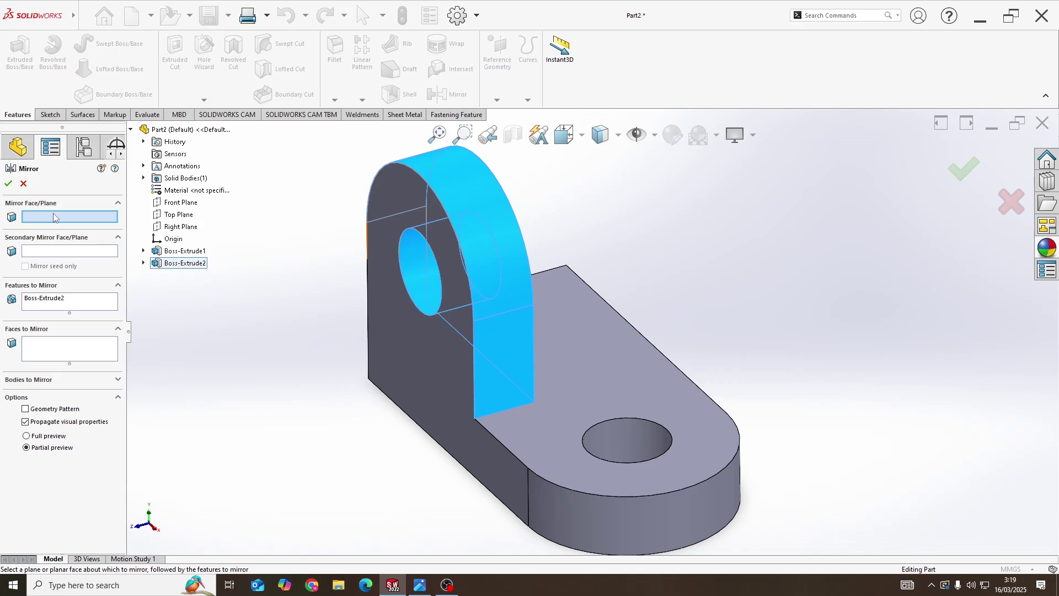
click(175, 204)
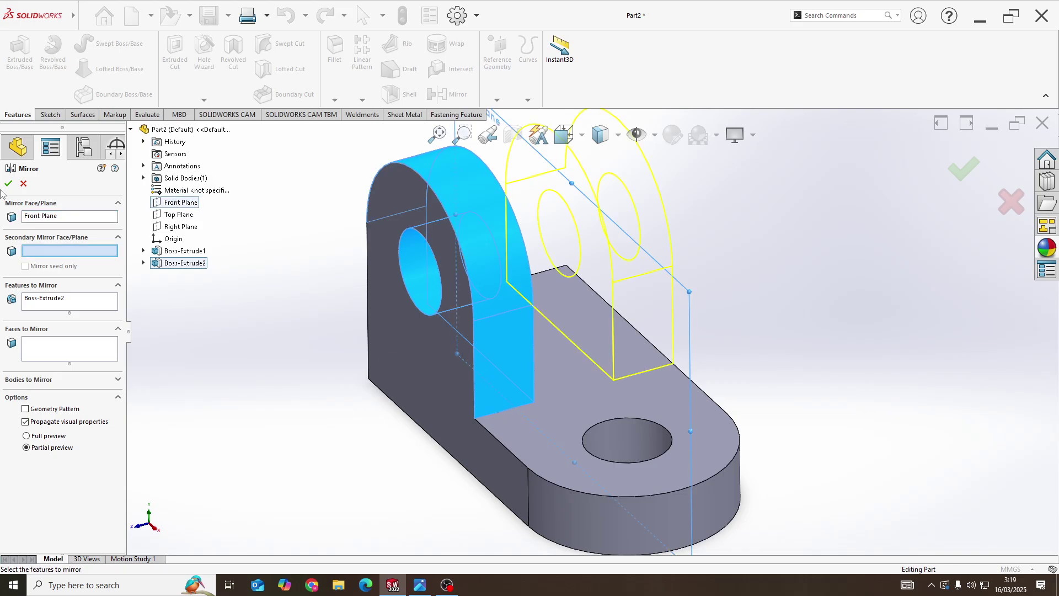
click(13, 186)
scroll(460, 216, up, 3)
mouse_move(497, 245)
middle_down()
mouse_move(475, 262)
mouse_move(497, 245)
middle_up()
middle_drag(661, 267, 584, 240)
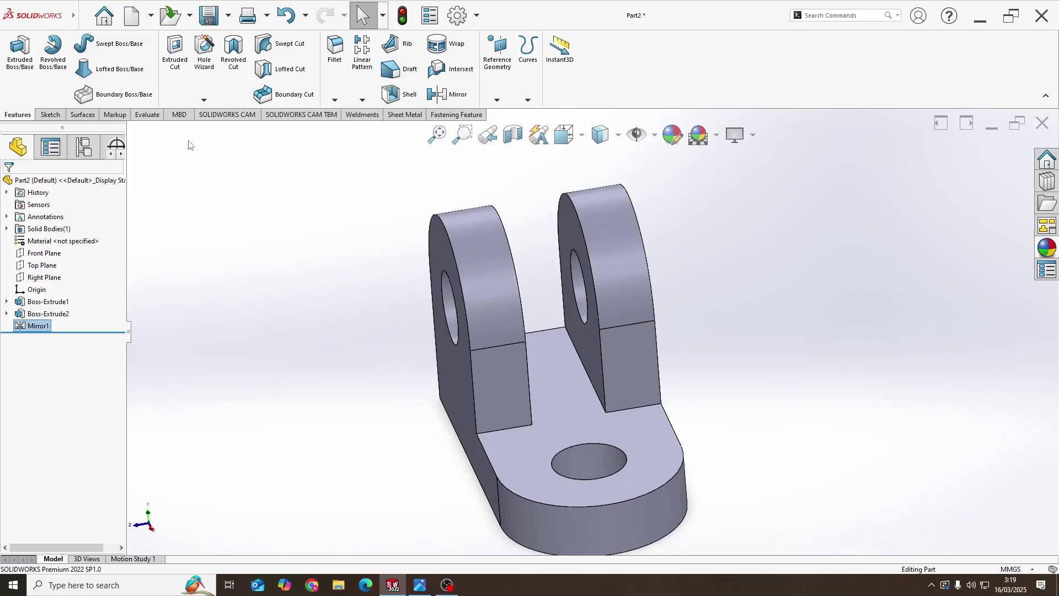
- Measure the distance between the two lugs' inner faces
click(148, 114)
click(88, 48)
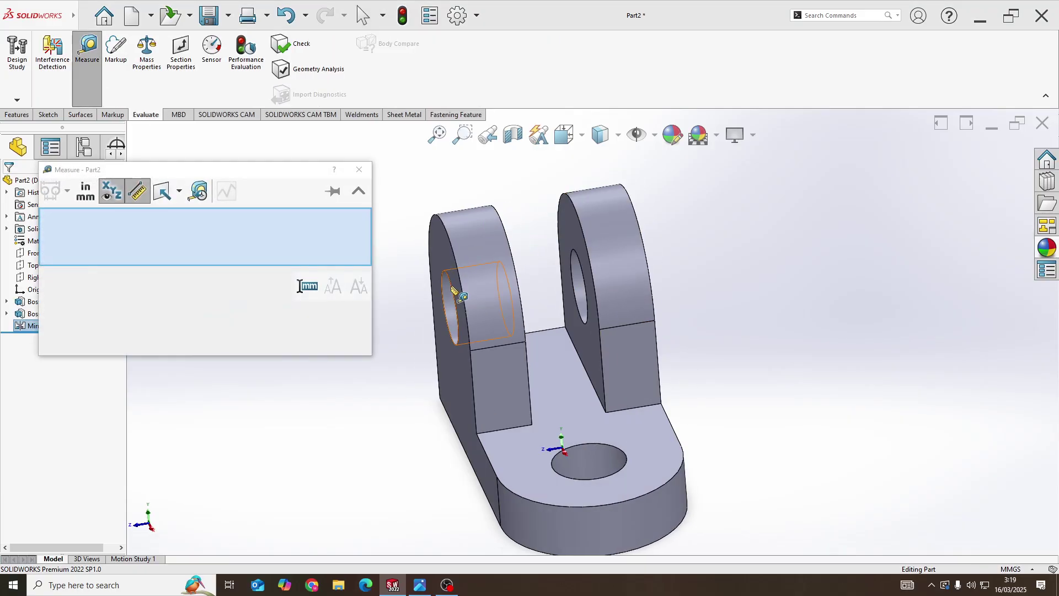
middle_drag(523, 259, 484, 275)
scroll(483, 273, down, 3)
click(547, 259)
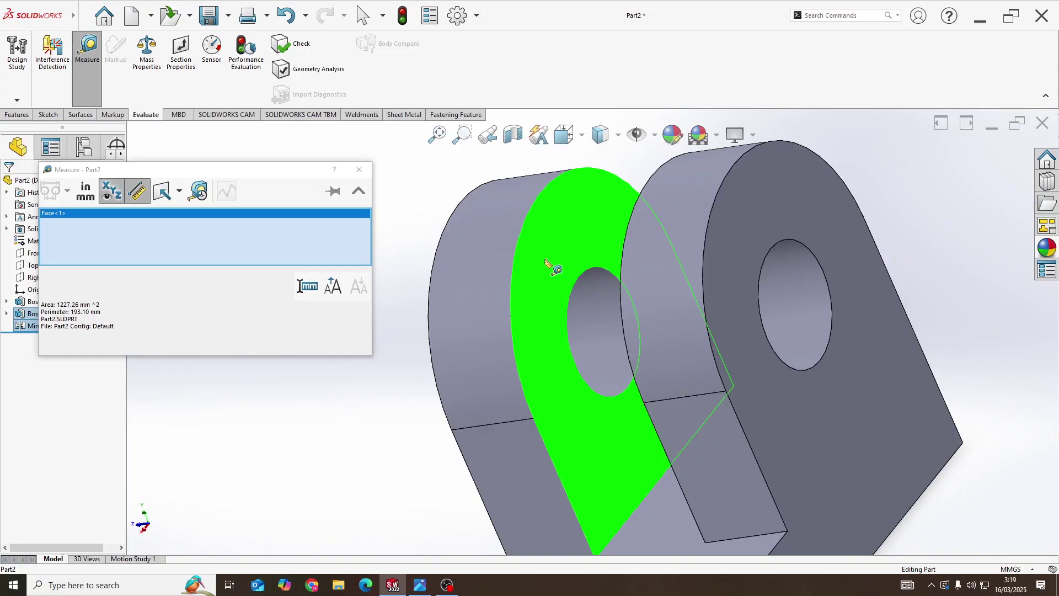
middle_drag(552, 265, 638, 236)
click(639, 239)
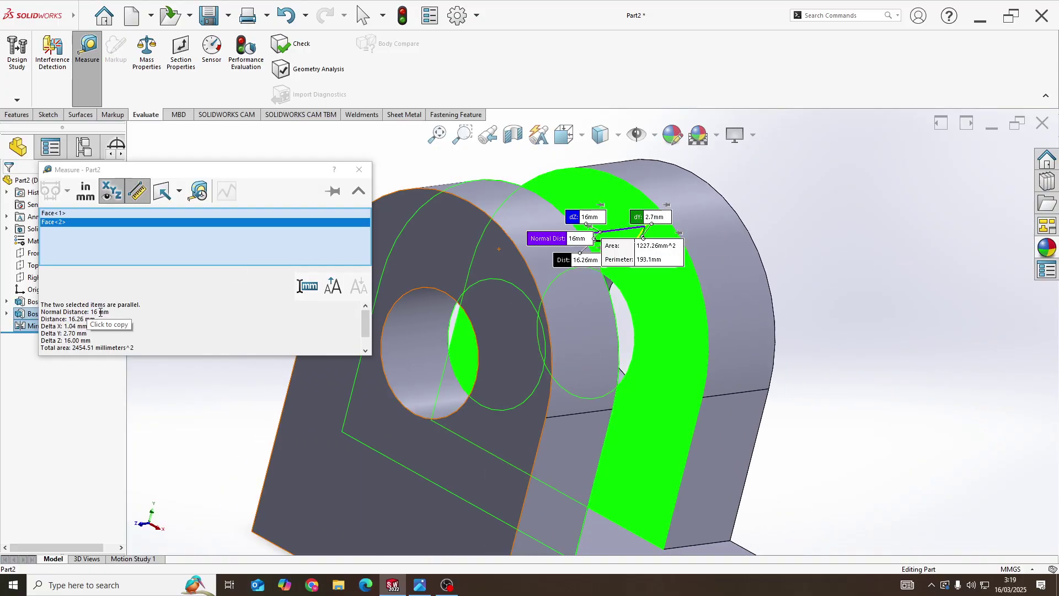
click(359, 170)
- Compare the isometric view with the reference drawing and start a sketch on the bracket's flat U-shaped end face
middle_drag(678, 230, 580, 279)
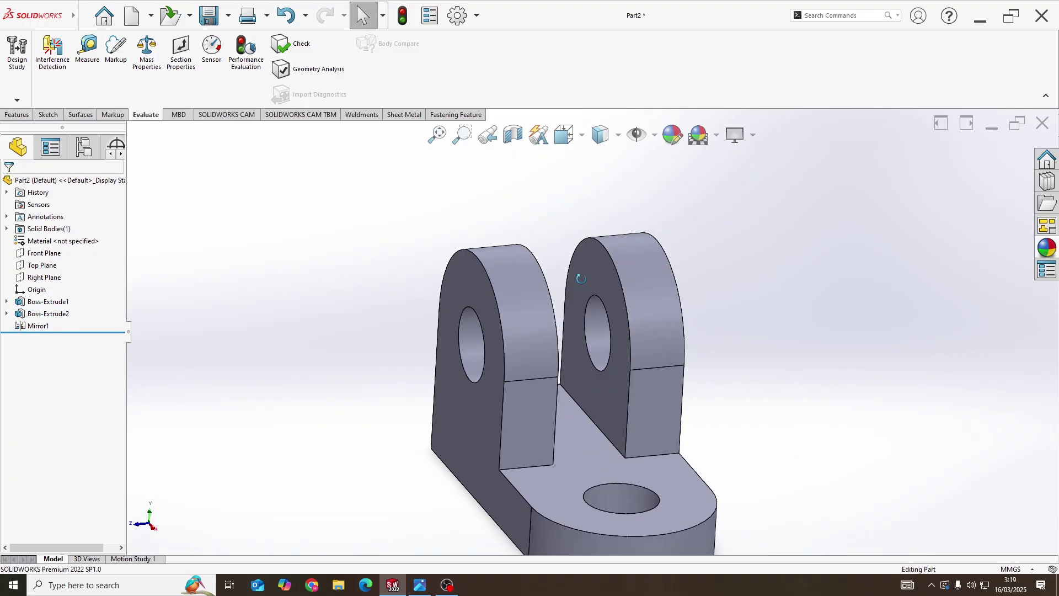
key(space)
click(453, 321)
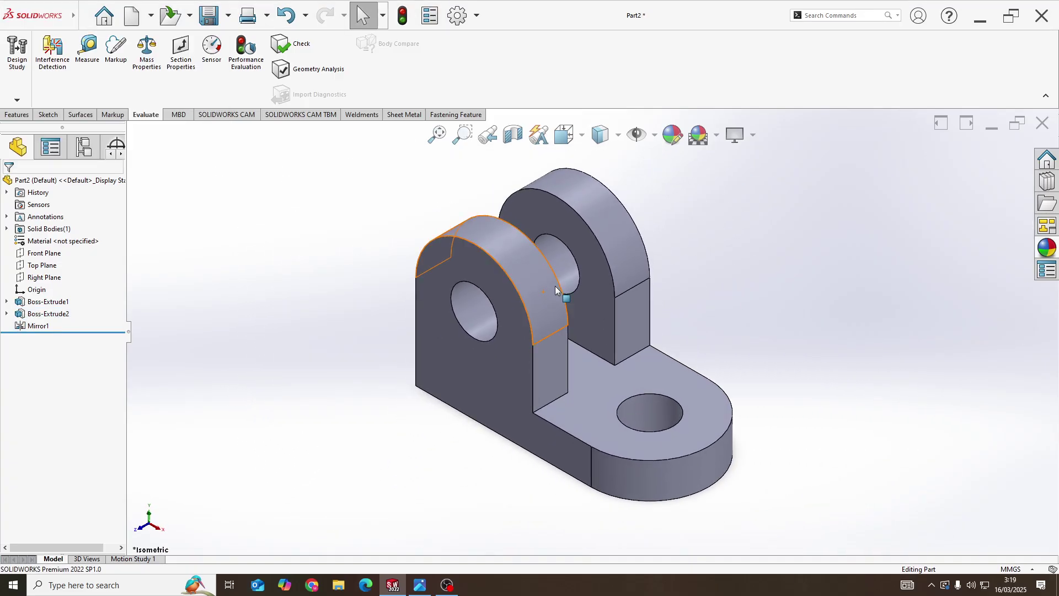
key(alt+Tab)
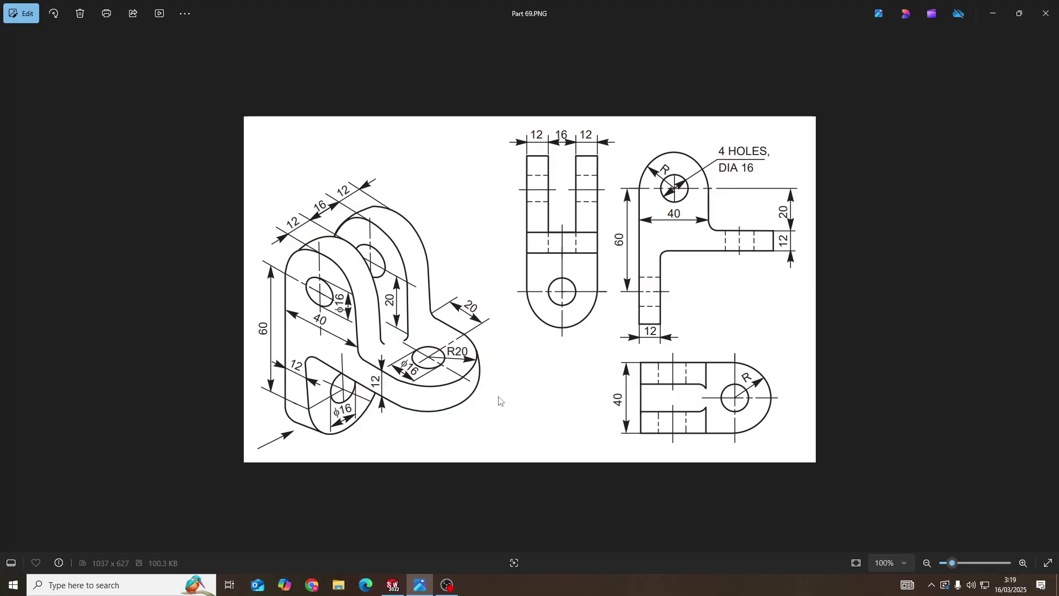
key(alt+Tab)
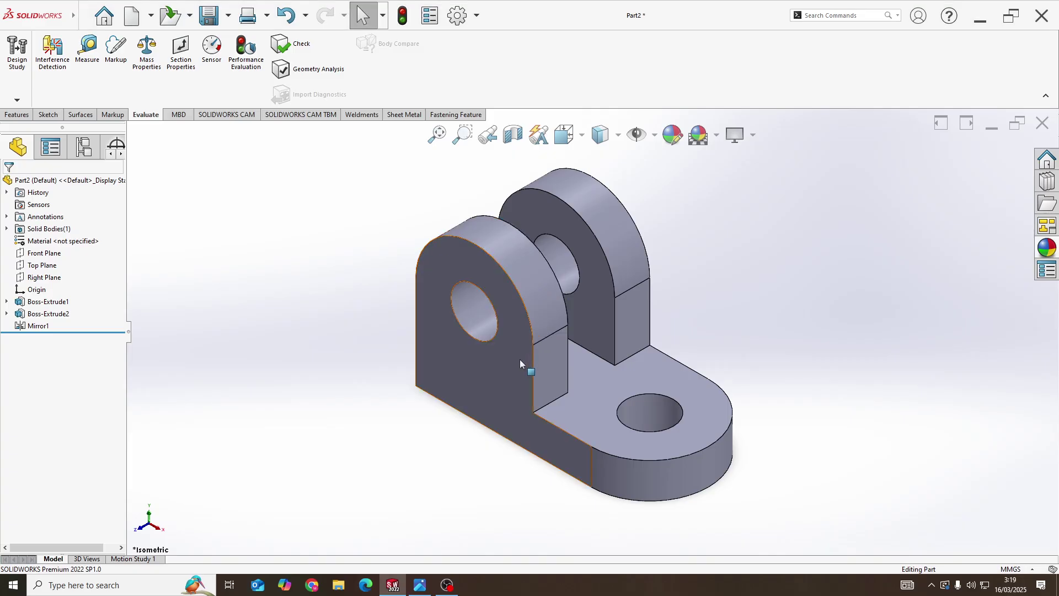
middle_drag(519, 359, 587, 408)
scroll(579, 408, down, 3)
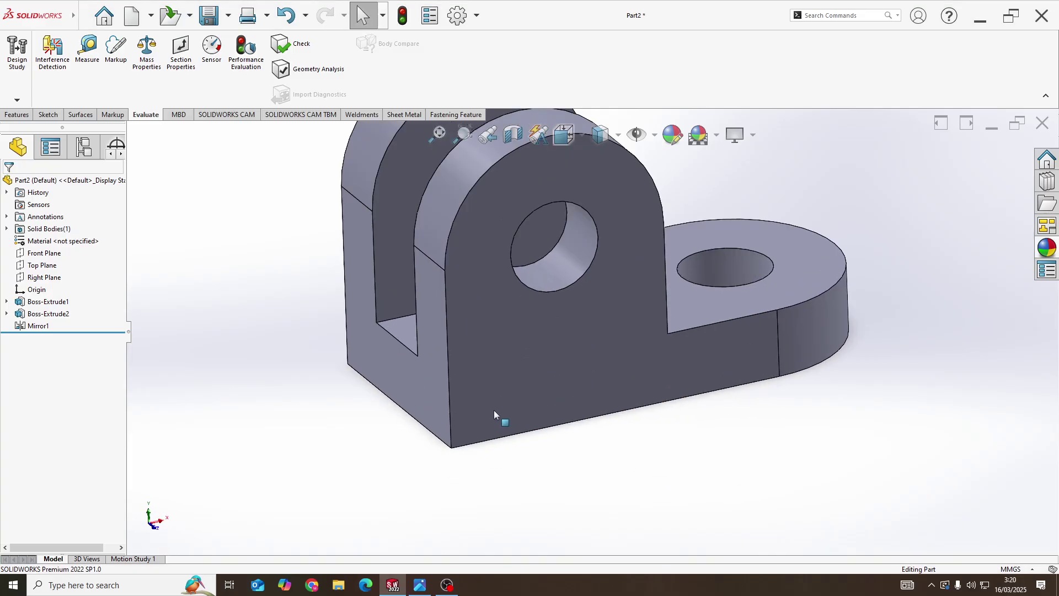
scroll(494, 409, up, 1)
middle_drag(494, 409, 498, 395)
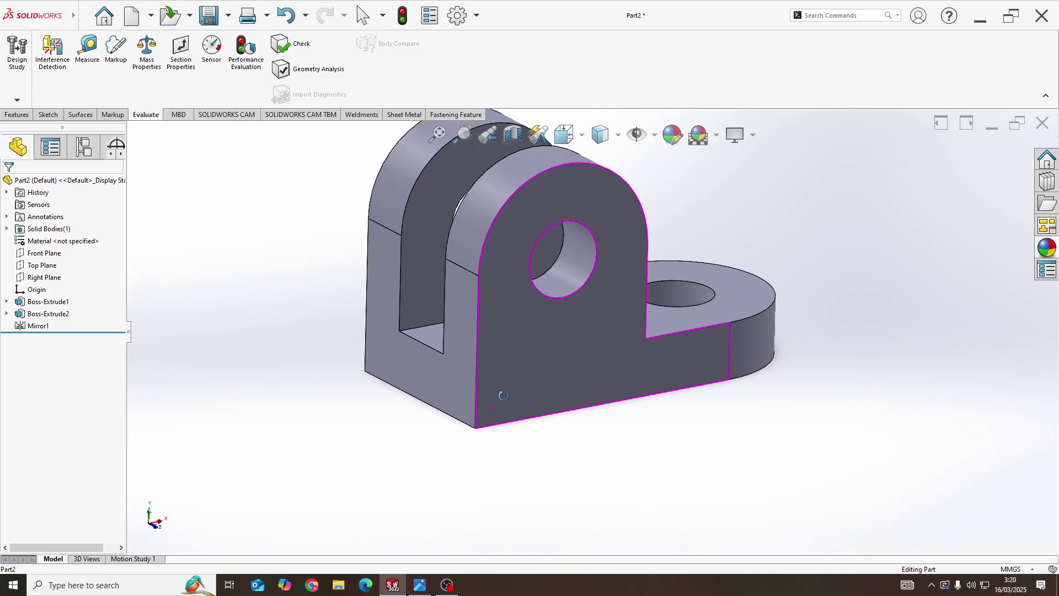
right_click(448, 395)
click(471, 318)
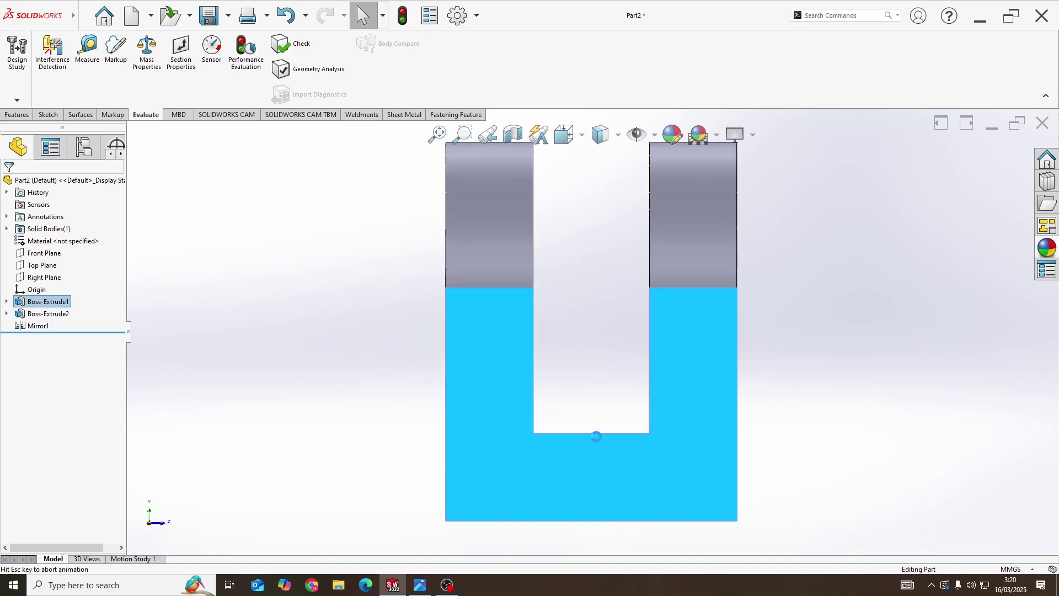
- Sketch a corner rectangle 40 mm wide and about 25 mm high, extending down from the end face's bottom edge
click(113, 58)
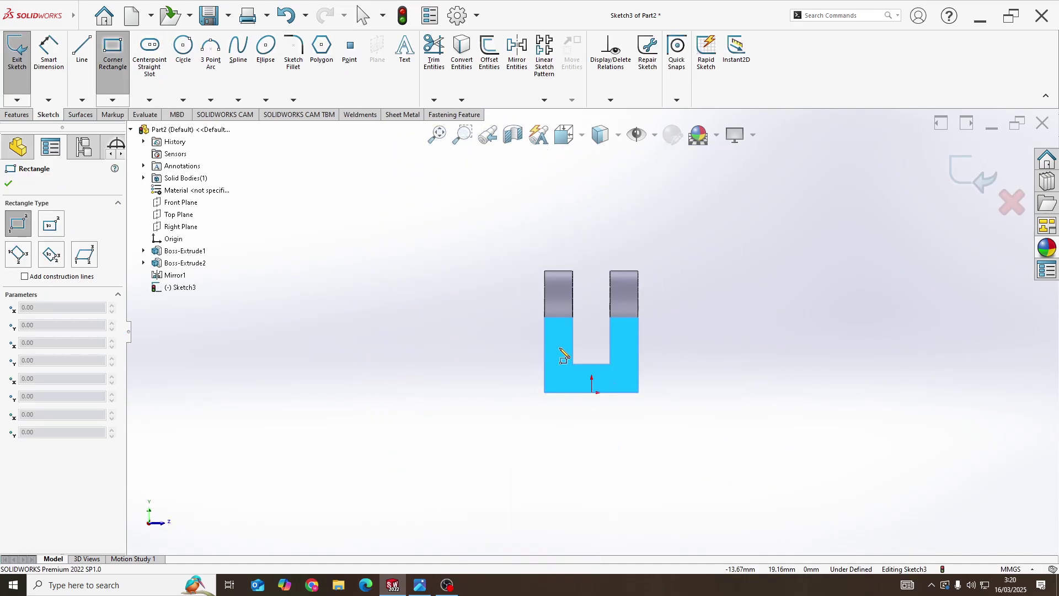
click(544, 392)
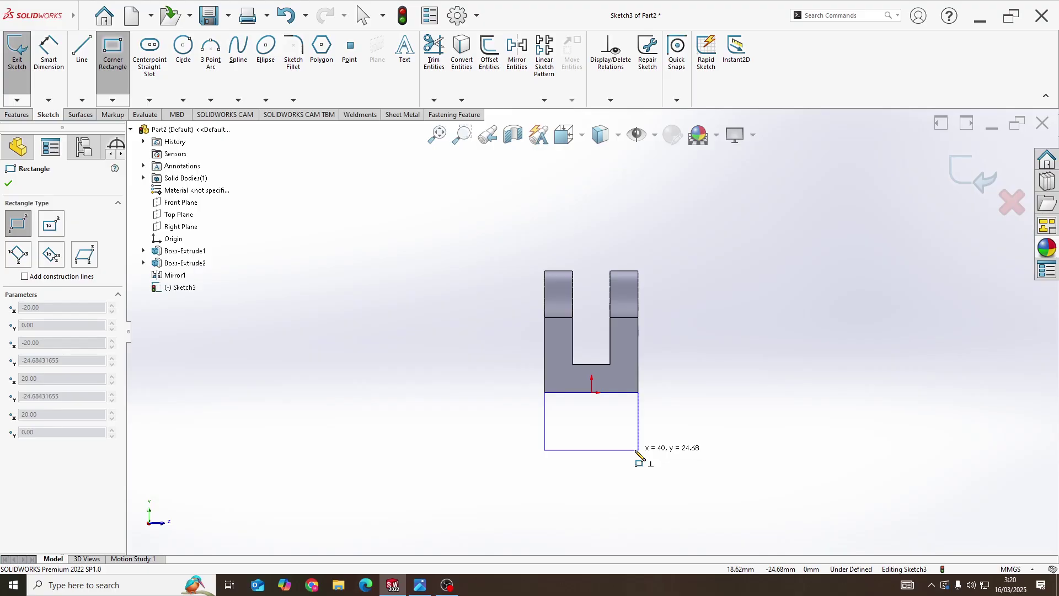
click(638, 450)
scroll(618, 408, down, 3)
scroll(612, 412, up, 2)
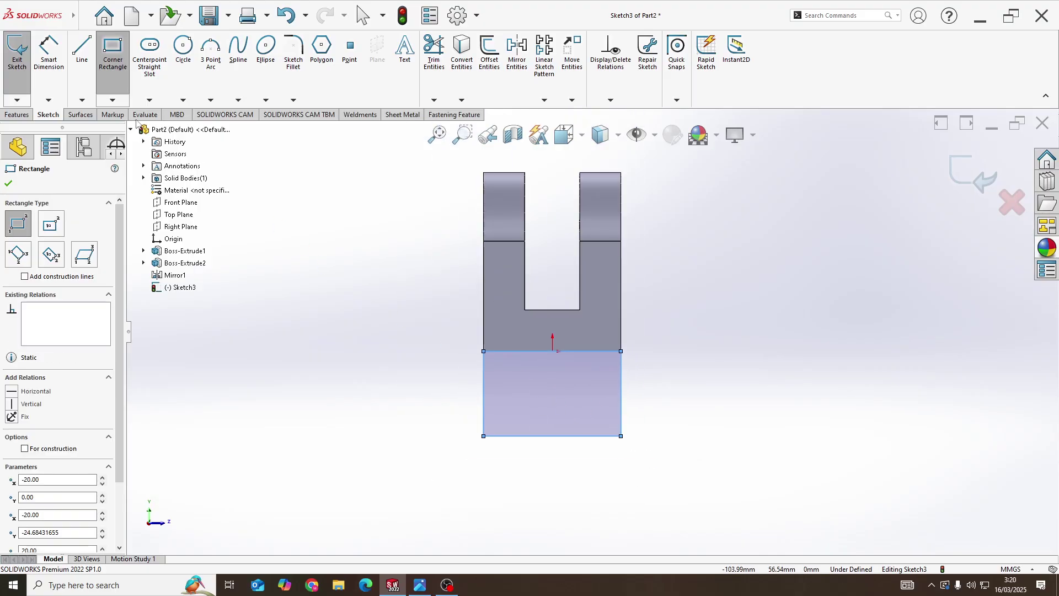
- Dimension the rectangle's bottom edge as 40 mm and move the dimension above that edge
click(52, 63)
click(558, 436)
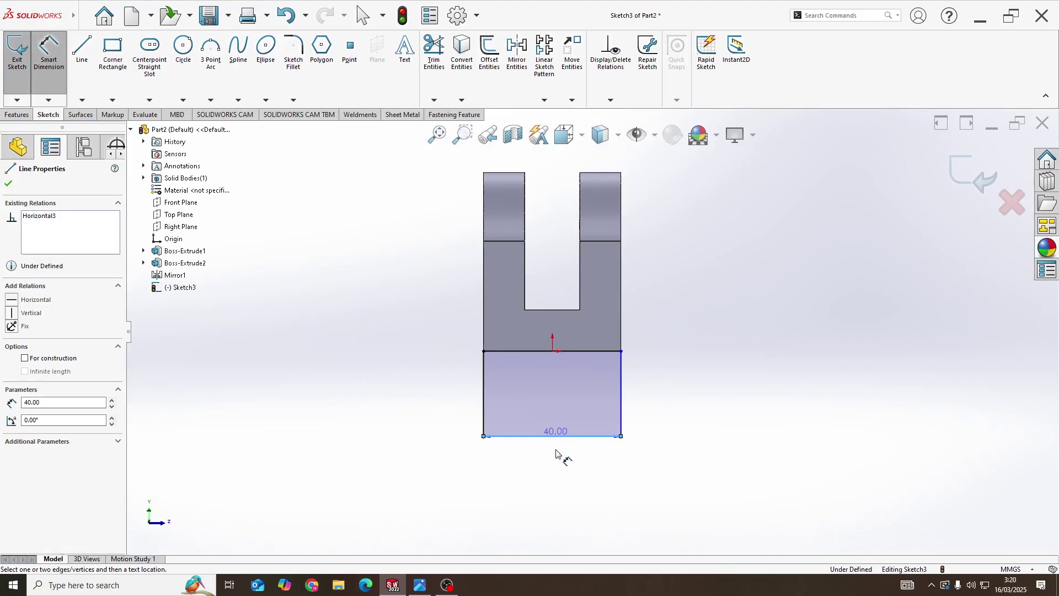
click(539, 466)
click(456, 439)
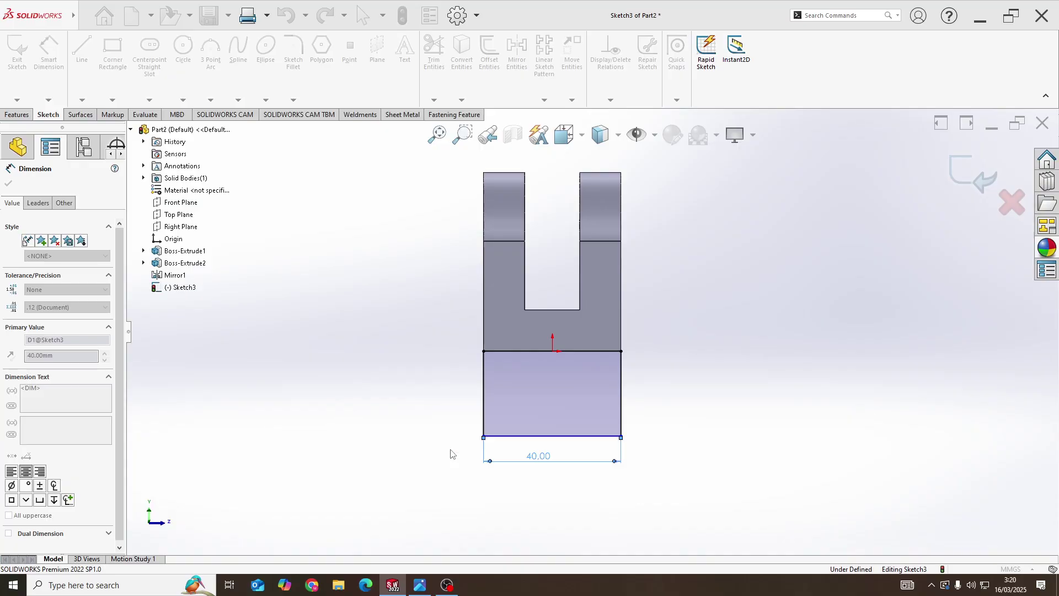
scroll(628, 407, down, 1)
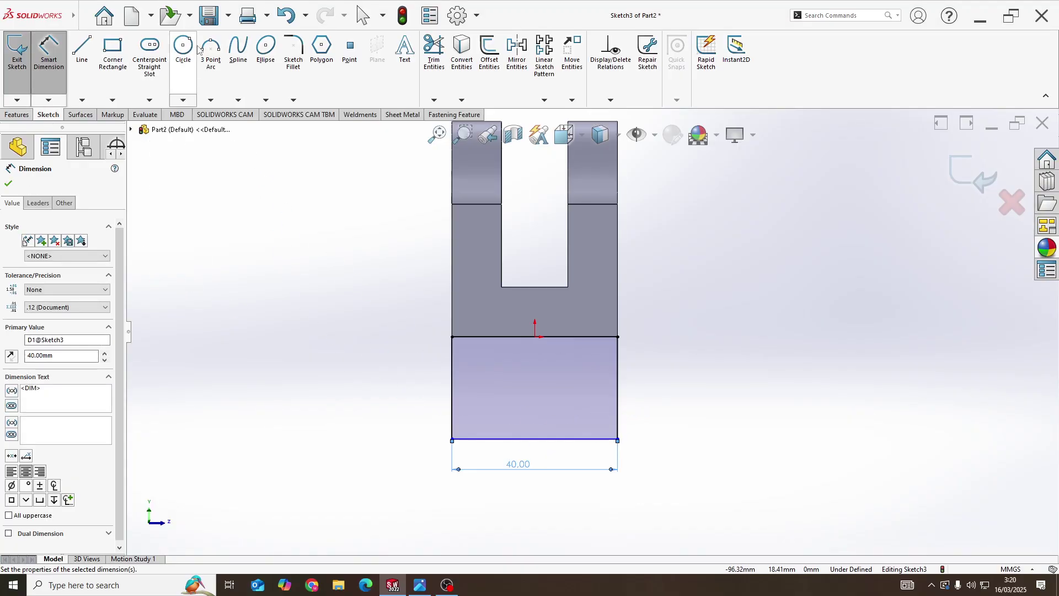
drag(518, 467, 526, 423)
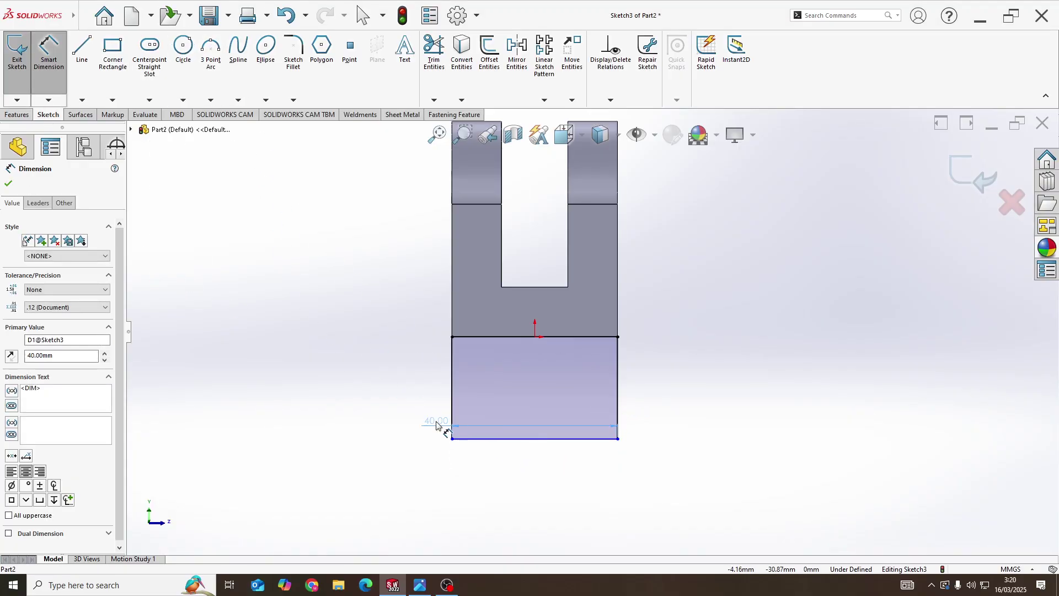
- Move the 40 mm dimension below the rectangle and draw a three-point semicircular arc of 20 mm radius under its bottom edge
drag(417, 434, 526, 542)
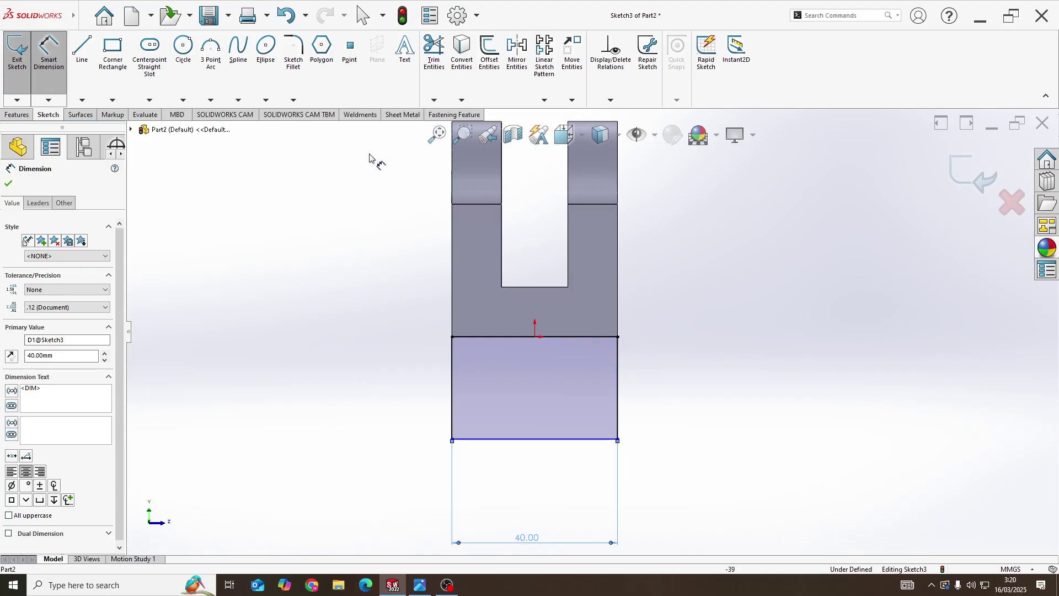
click(212, 51)
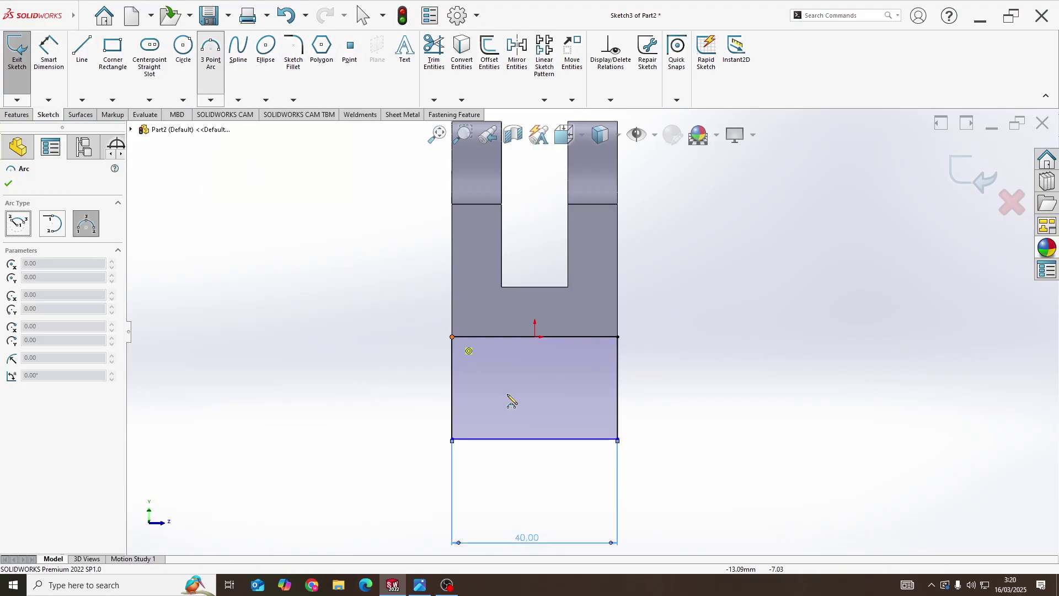
click(452, 439)
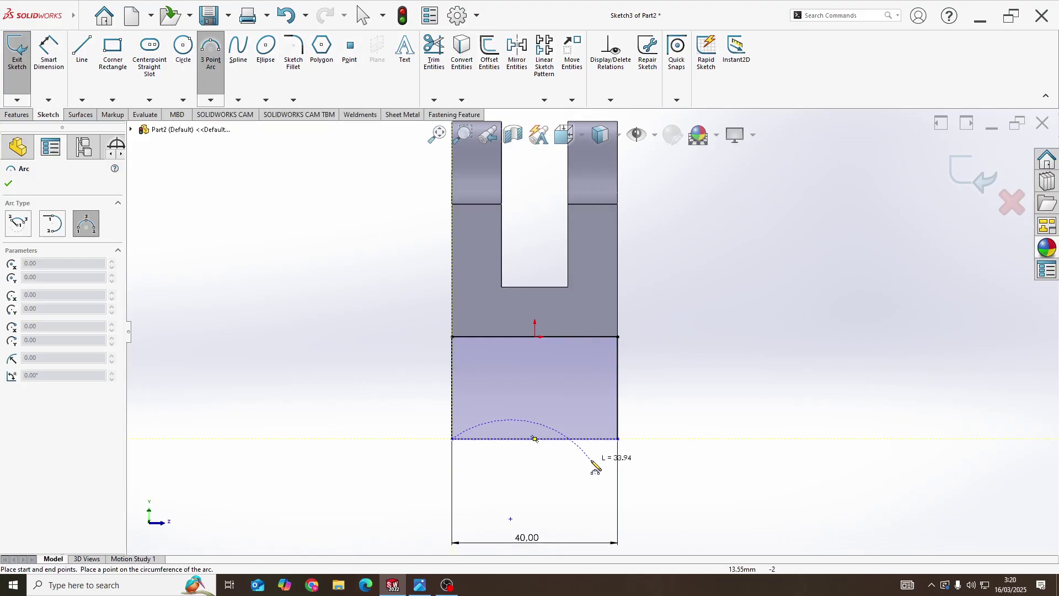
click(618, 439)
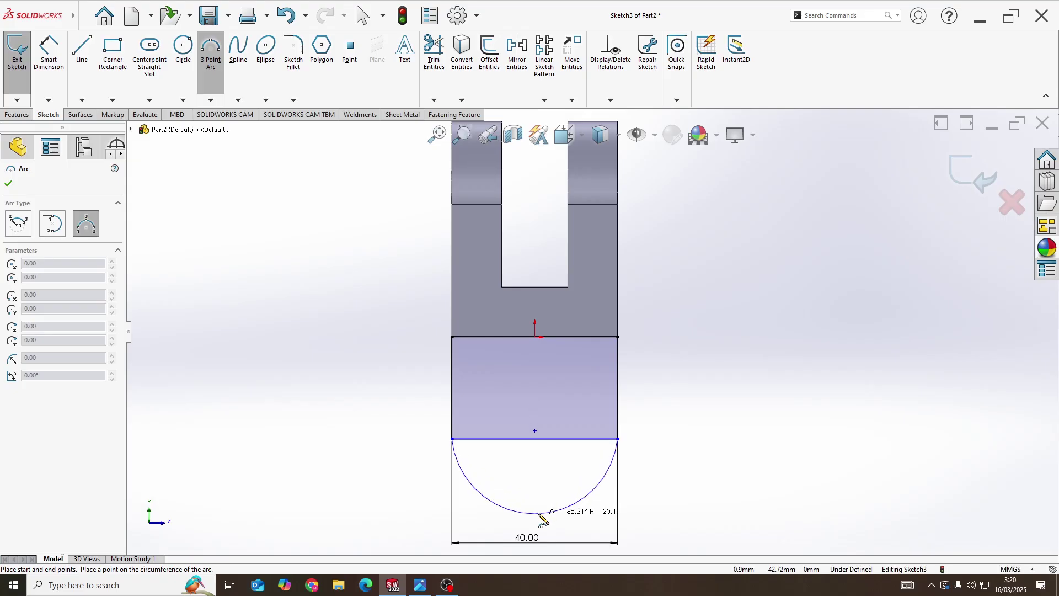
click(538, 521)
scroll(540, 521, up, 2)
scroll(546, 464, up, 2)
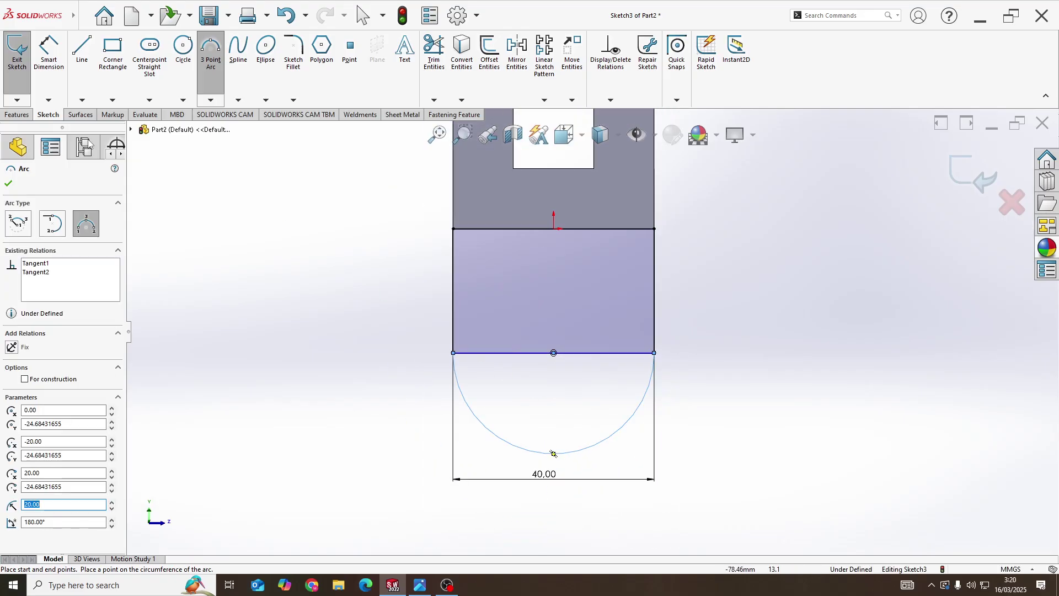
- Add a radius dimension to the arc and keep it as a driven dimension
click(44, 62)
click(495, 434)
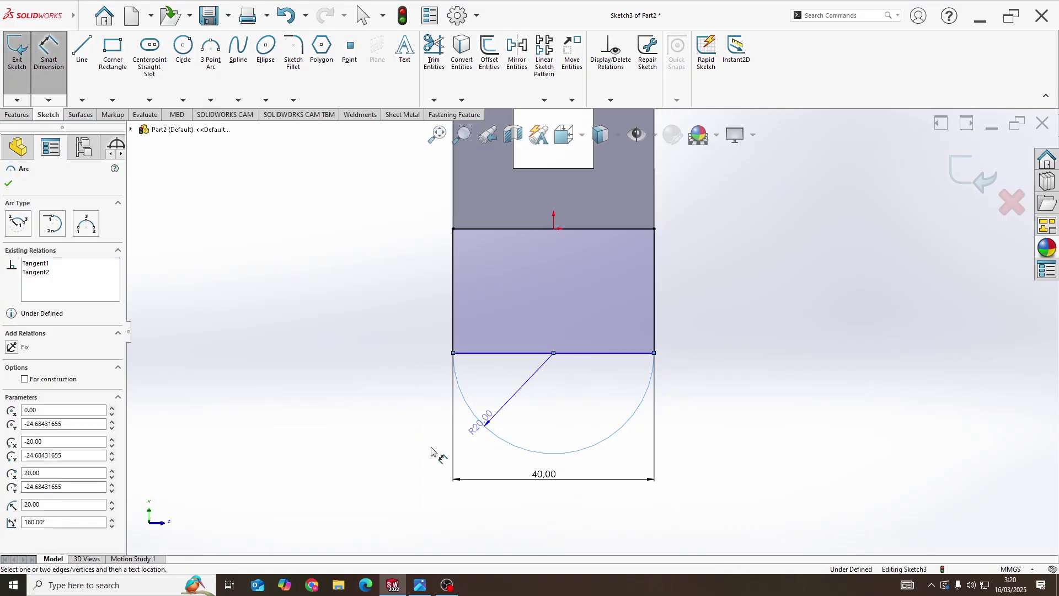
click(414, 450)
click(355, 259)
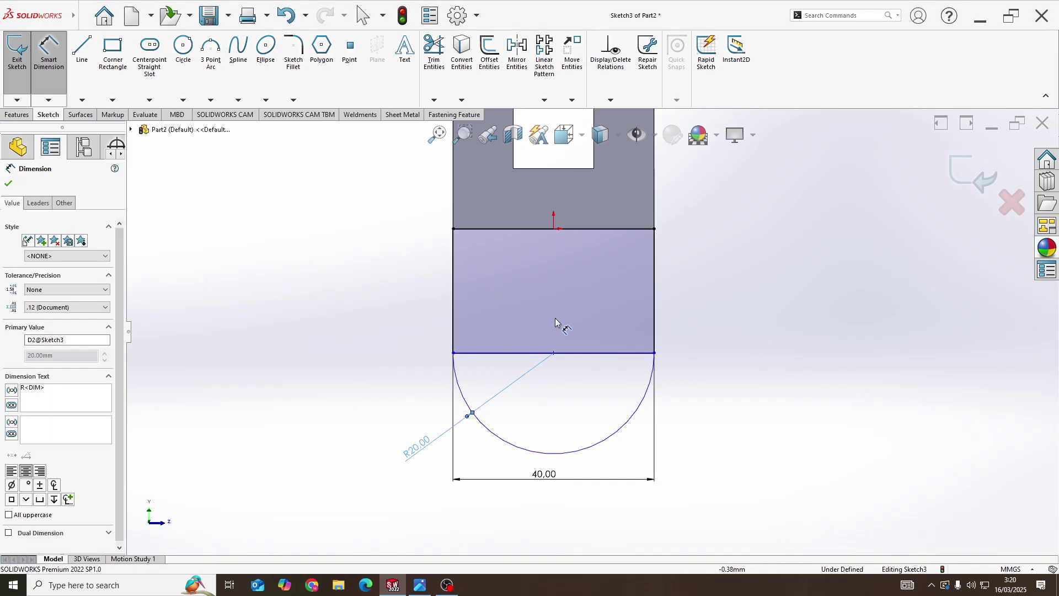
- Sketch a circle at the arc's centre and dimension its diameter as 16 mm
click(184, 50)
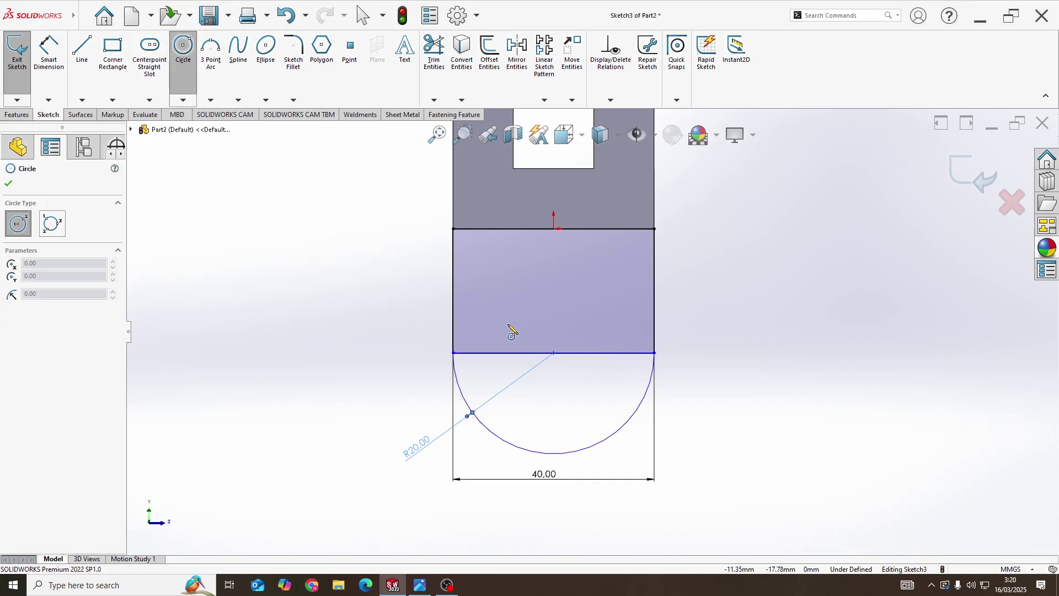
click(553, 352)
click(600, 380)
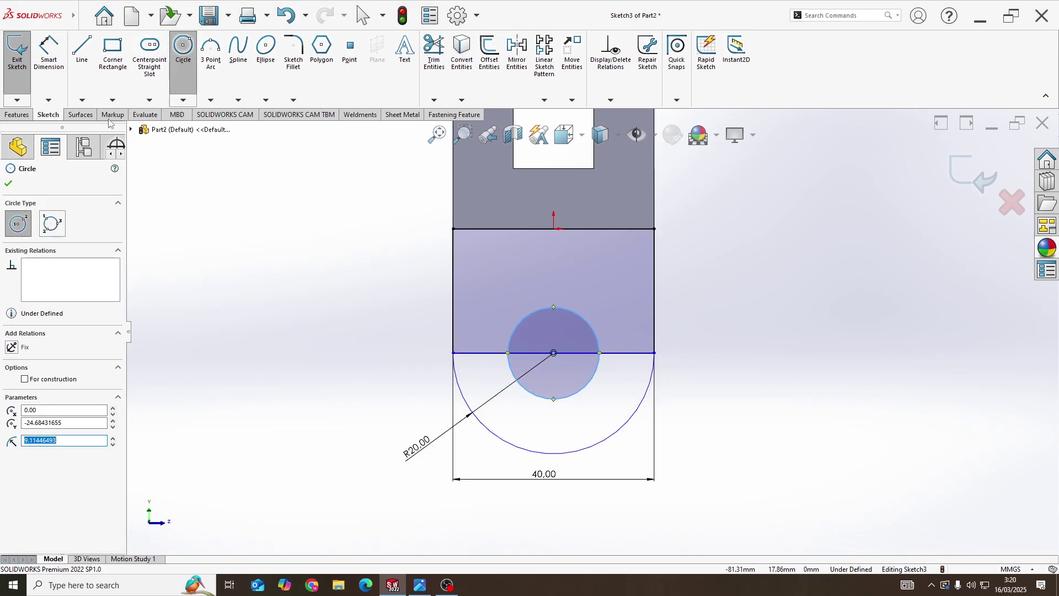
click(48, 49)
click(599, 375)
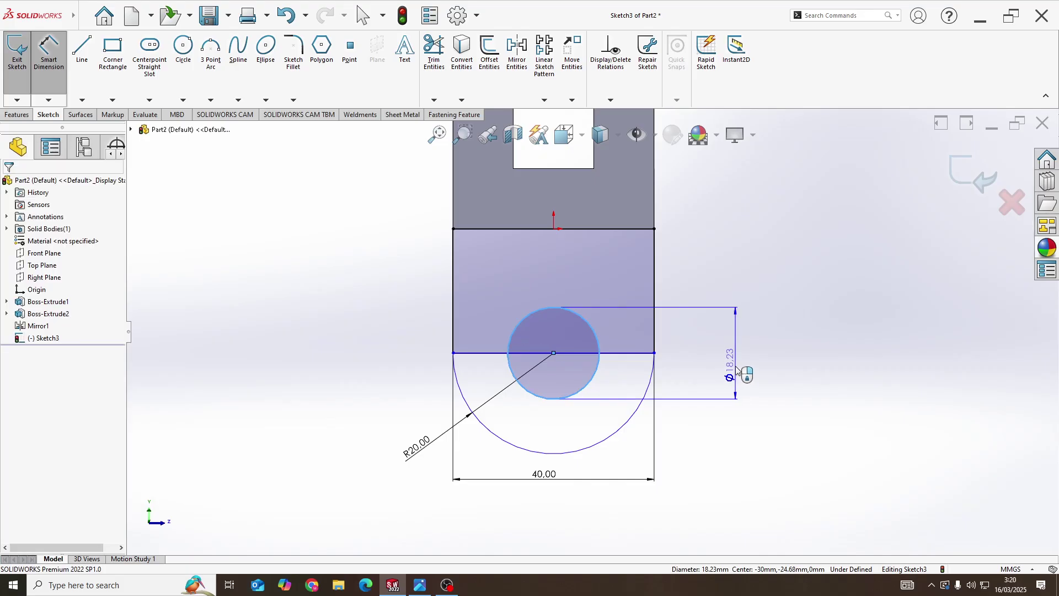
click(739, 368)
key(Return)
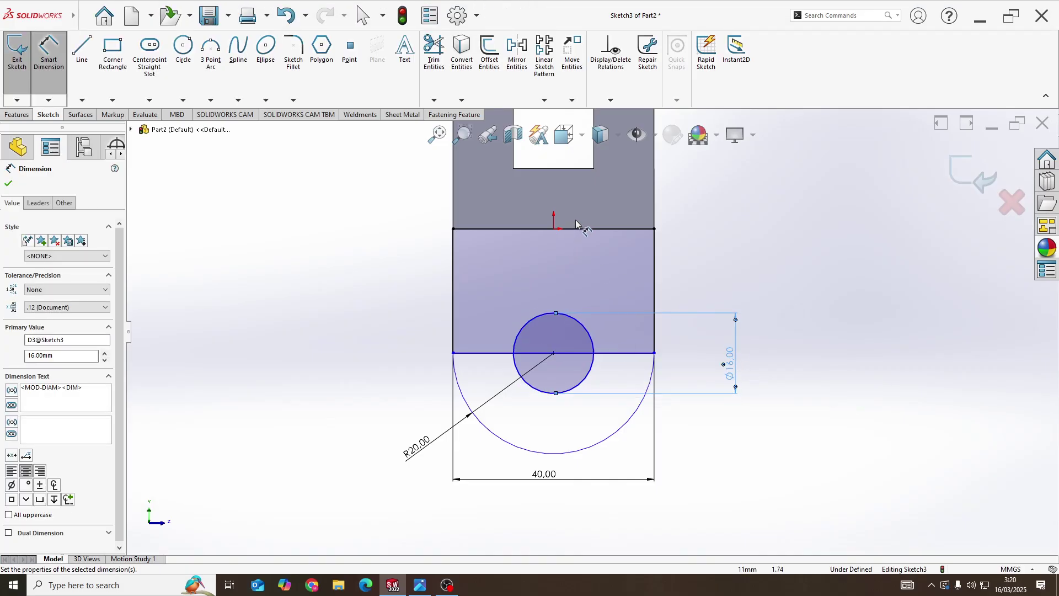
- Check the hole spacing in the reference drawing and dimension the circle's centre 60 mm below the upright lug's straight-to-round transition edge
scroll(588, 375, up, 3)
scroll(609, 187, down, 3)
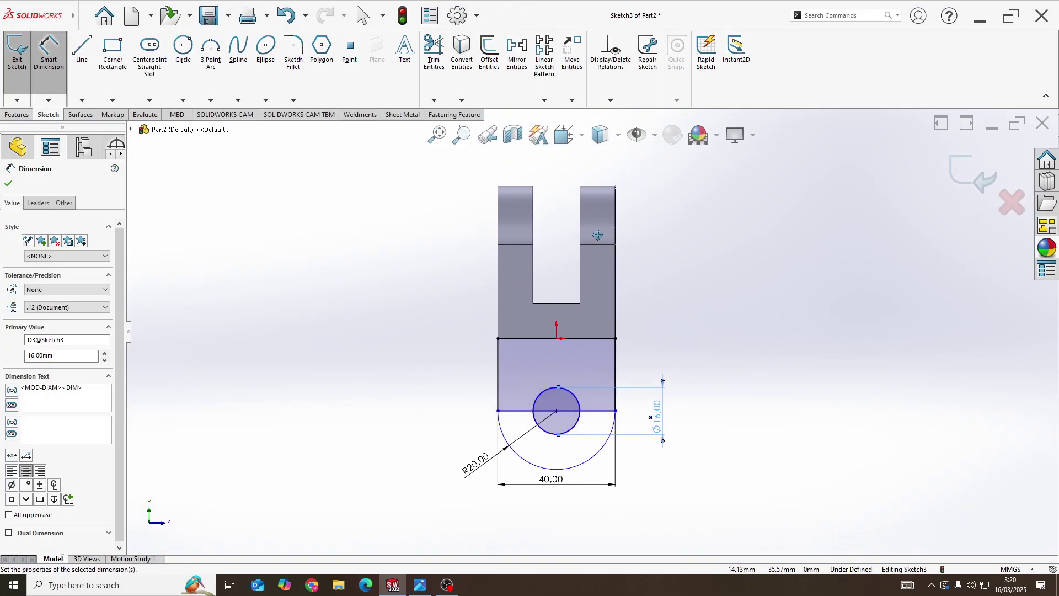
key(alt+Tab)
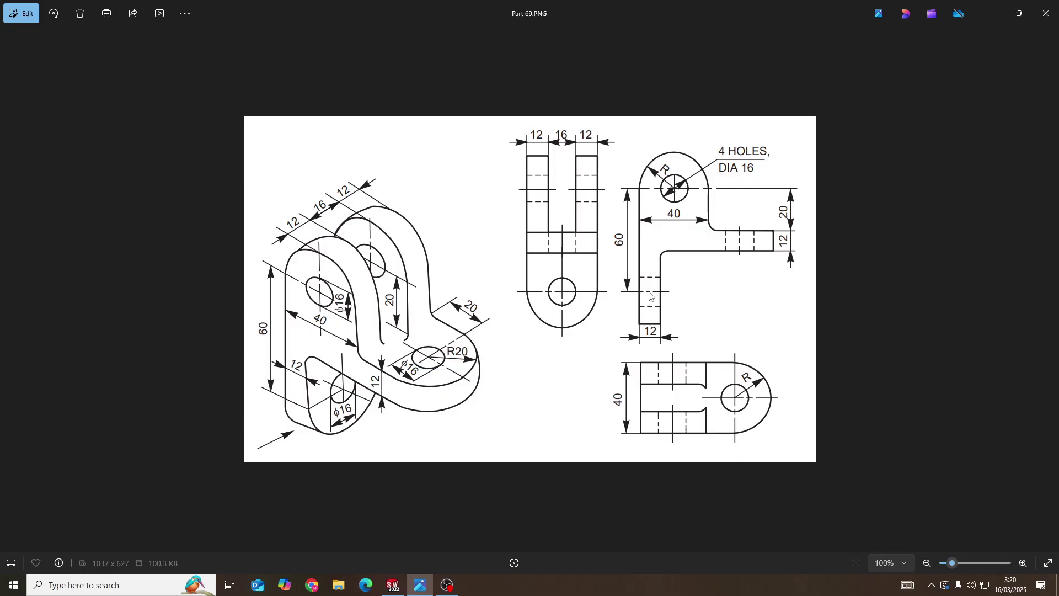
key(alt+Tab)
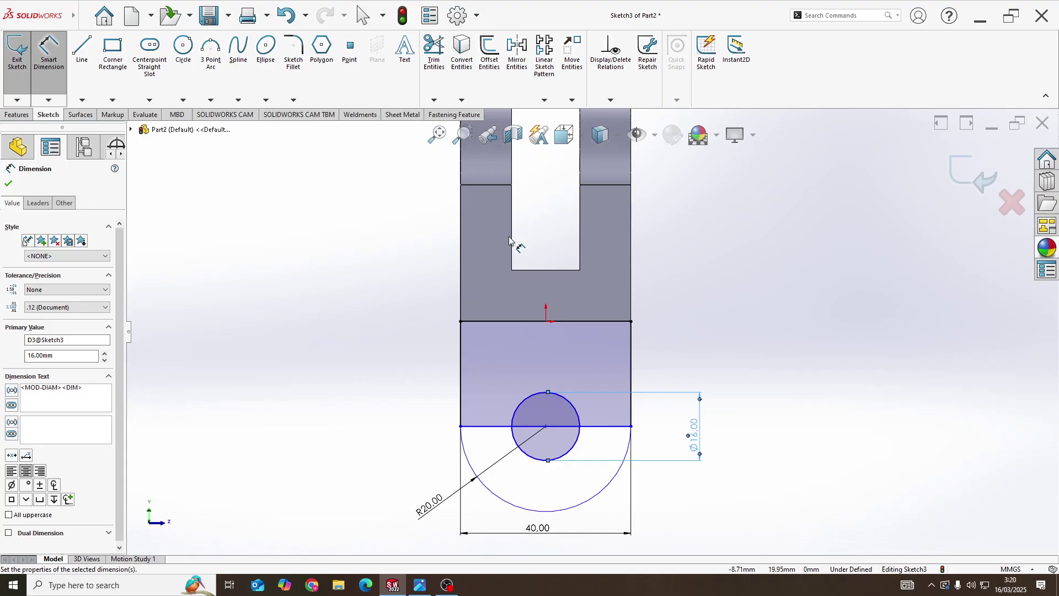
click(489, 185)
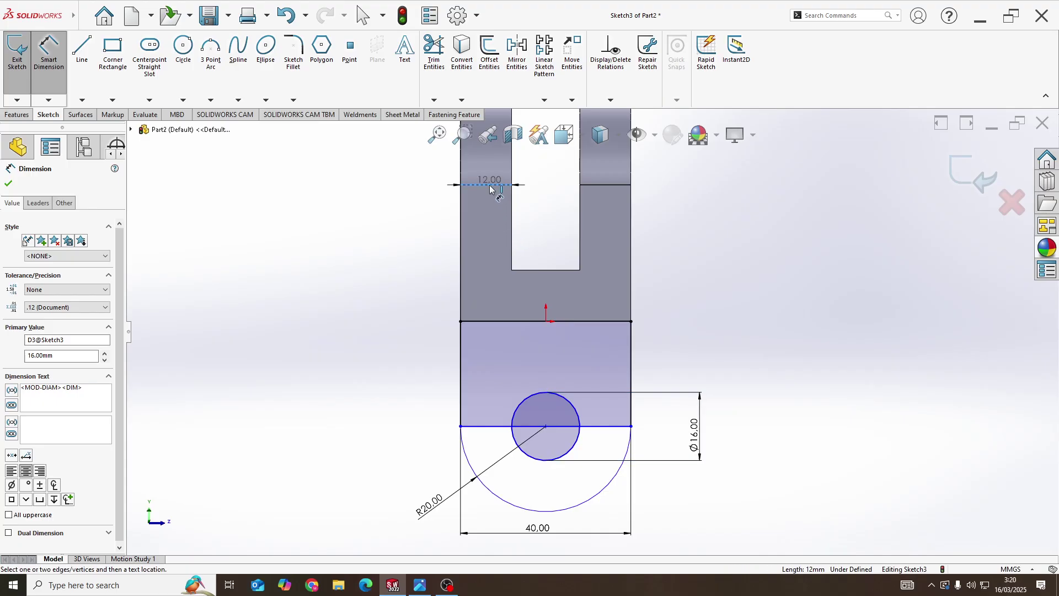
click(546, 426)
click(355, 363)
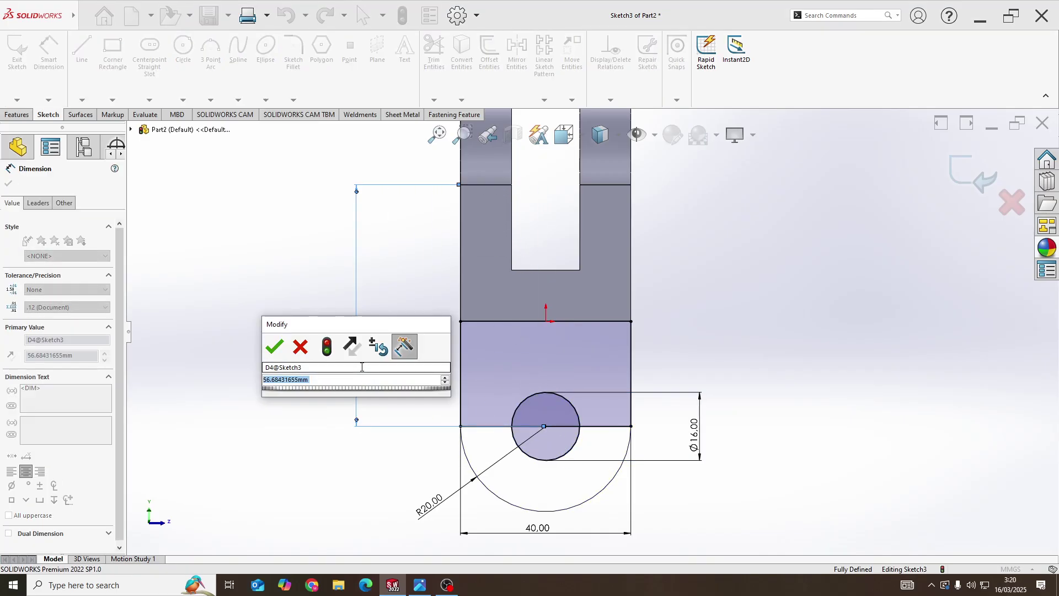
text(60)
key(Return)
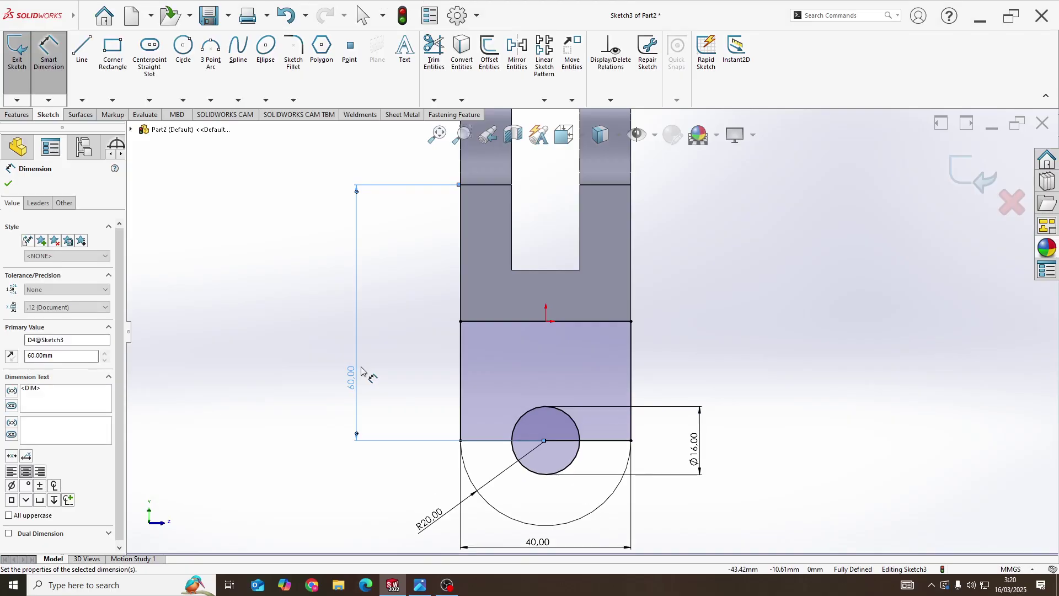
scroll(537, 424, up, 1)
scroll(594, 401, down, 1)
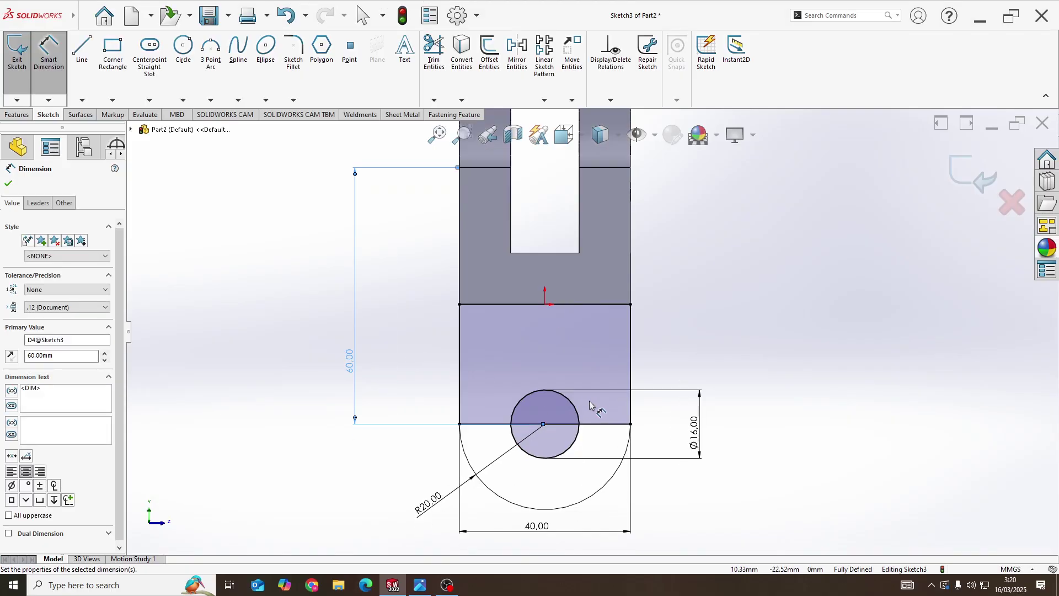
- Trim away the rectangle's bottom edge inside the circle and on both sides of it
click(434, 50)
scroll(552, 419, down, 3)
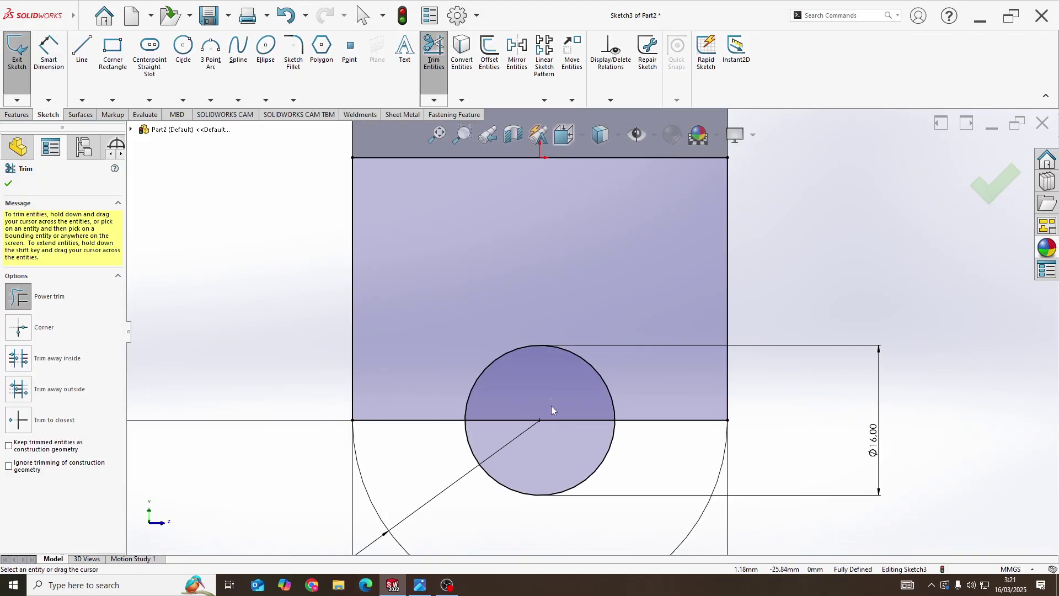
drag(551, 405, 554, 424)
drag(644, 401, 642, 449)
drag(442, 397, 436, 437)
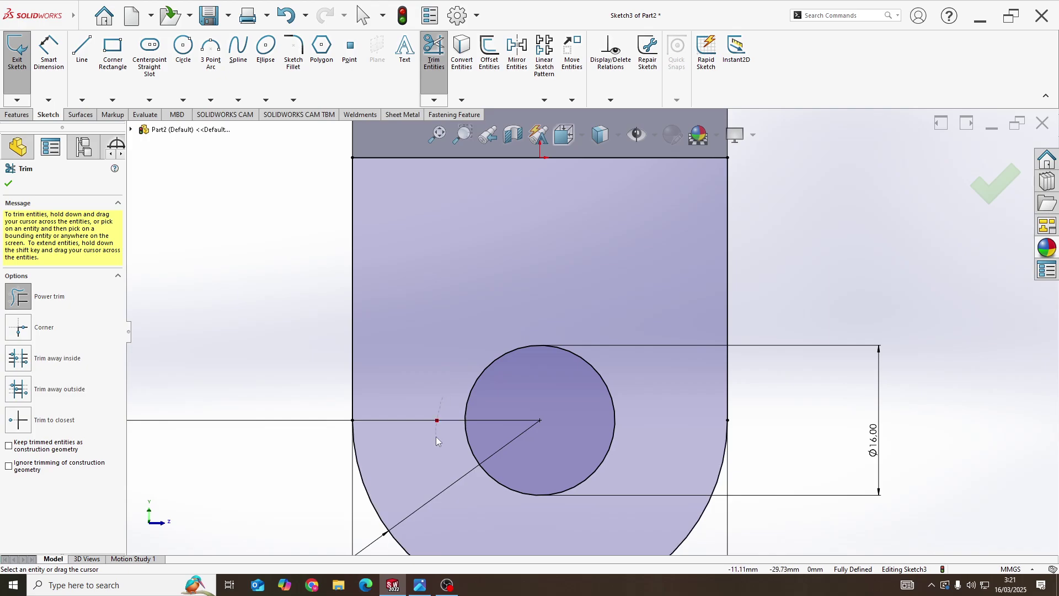
- Extrude the lower lug profile 12 mm in the reversed direction, under the plate, checking the thickness against the reference drawing
middle_drag(535, 295, 516, 300)
scroll(592, 320, up, 4)
middle_drag(592, 284, 573, 288)
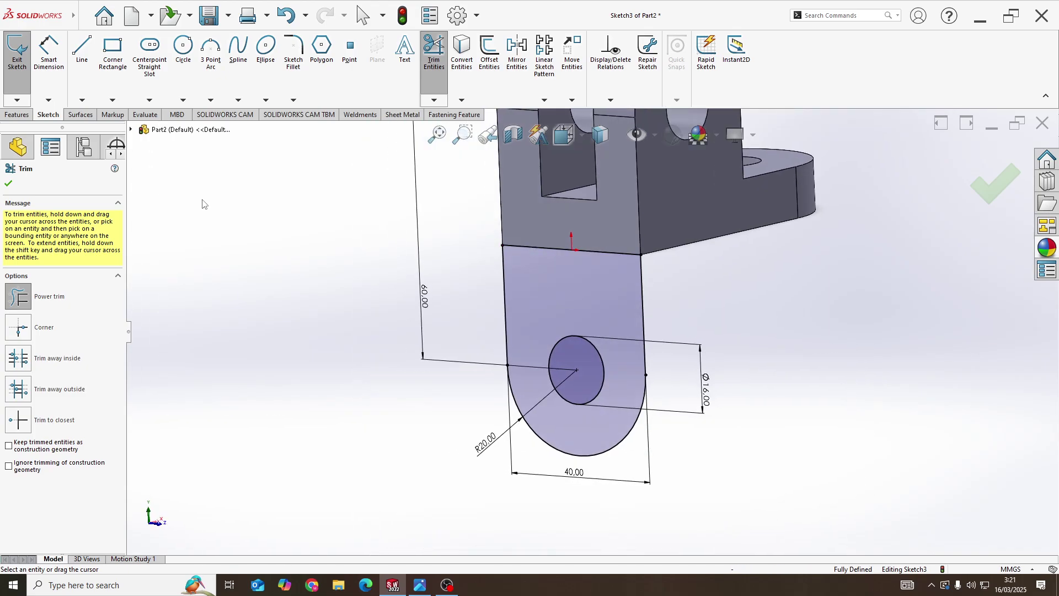
click(17, 115)
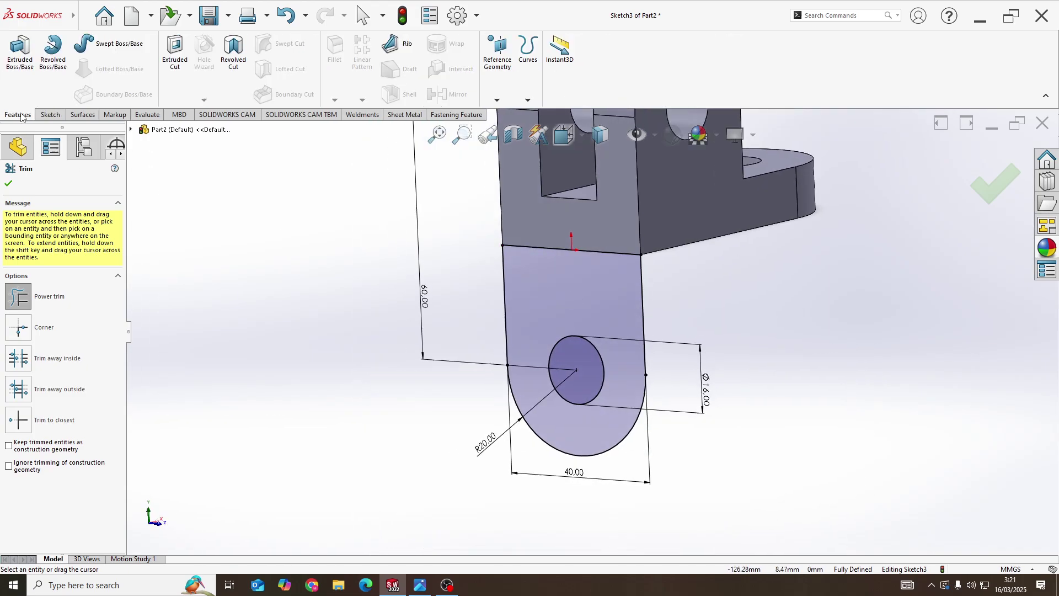
click(27, 82)
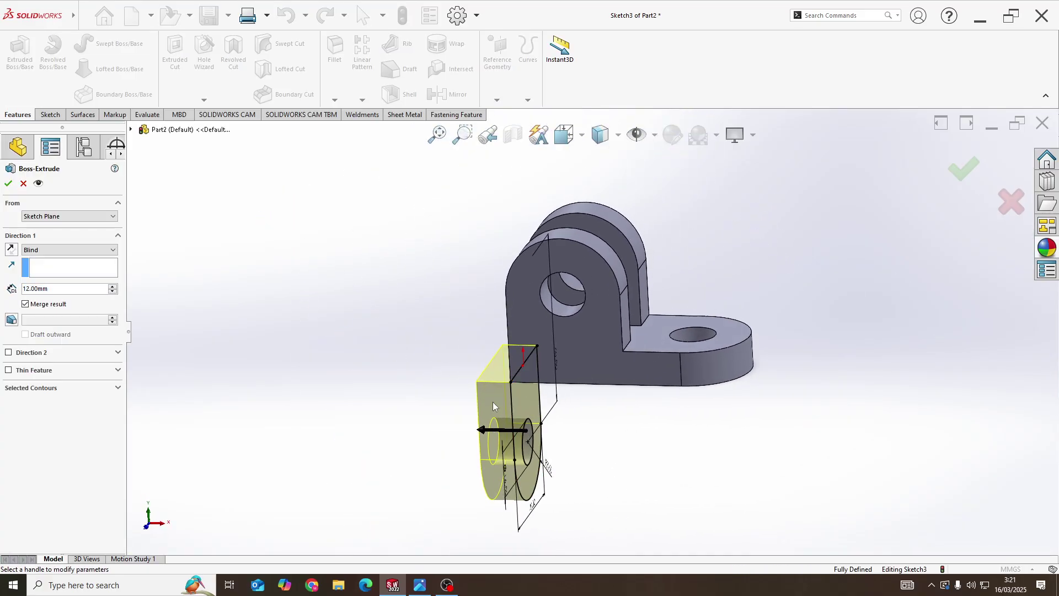
click(13, 252)
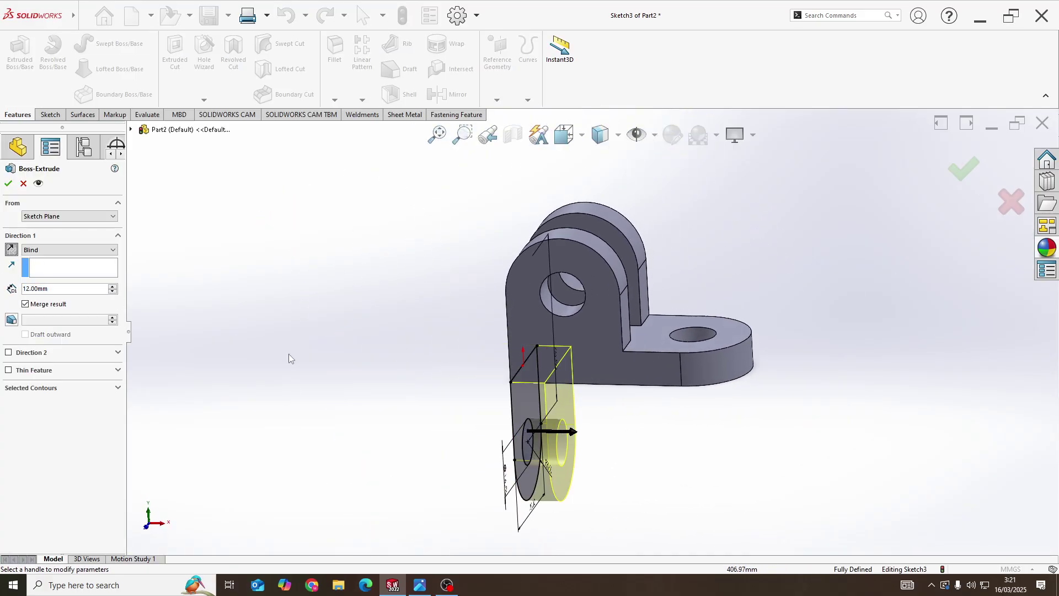
middle_drag(290, 356, 319, 341)
click(419, 585)
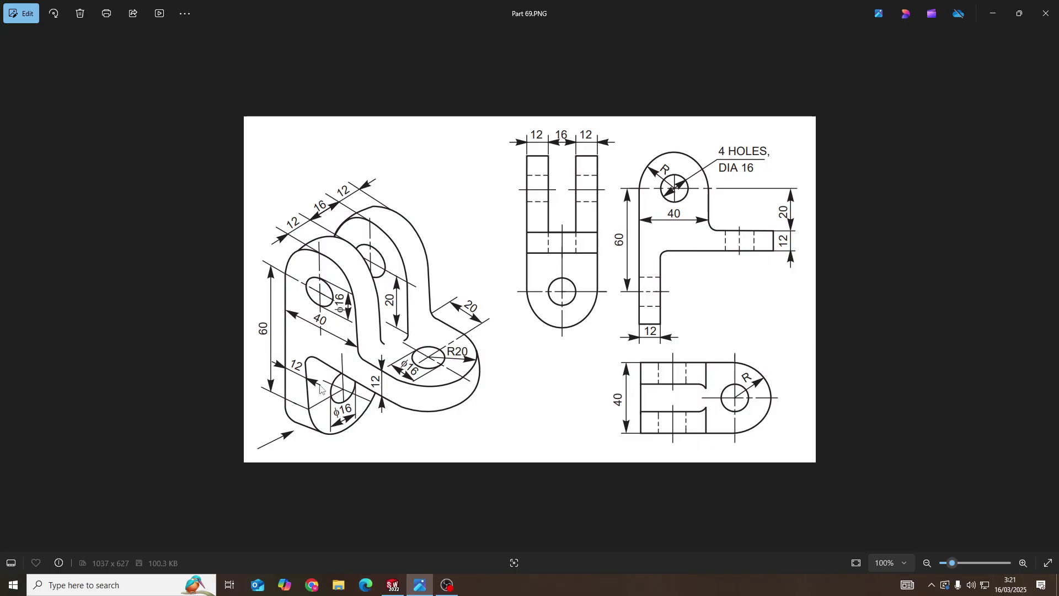
key(alt+Tab)
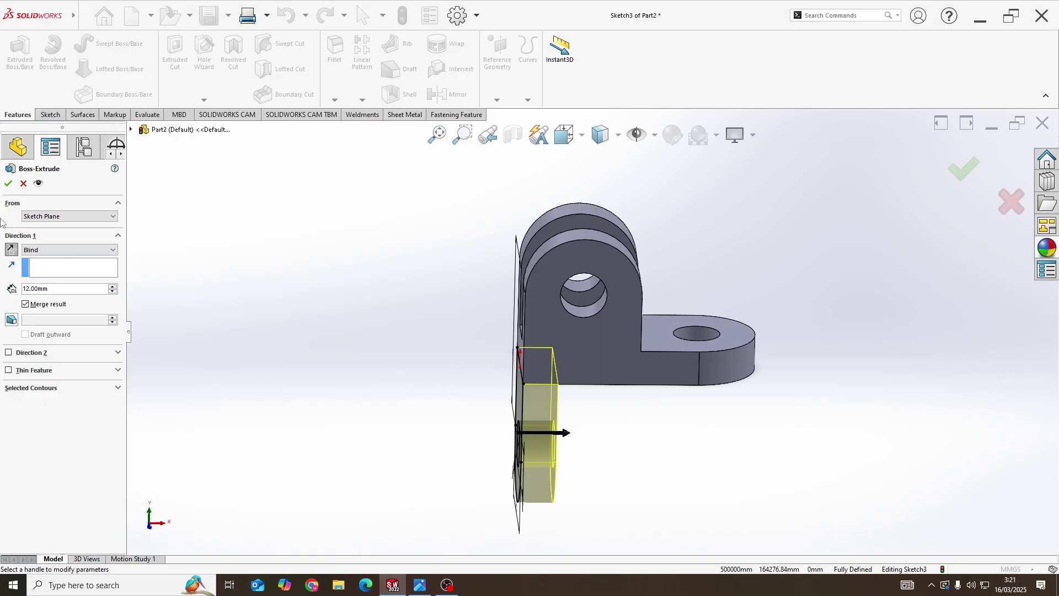
click(7, 185)
- View the bracket isometrically and compare its lugs and corners with the reference drawing
middle_drag(605, 482, 539, 381)
key(space)
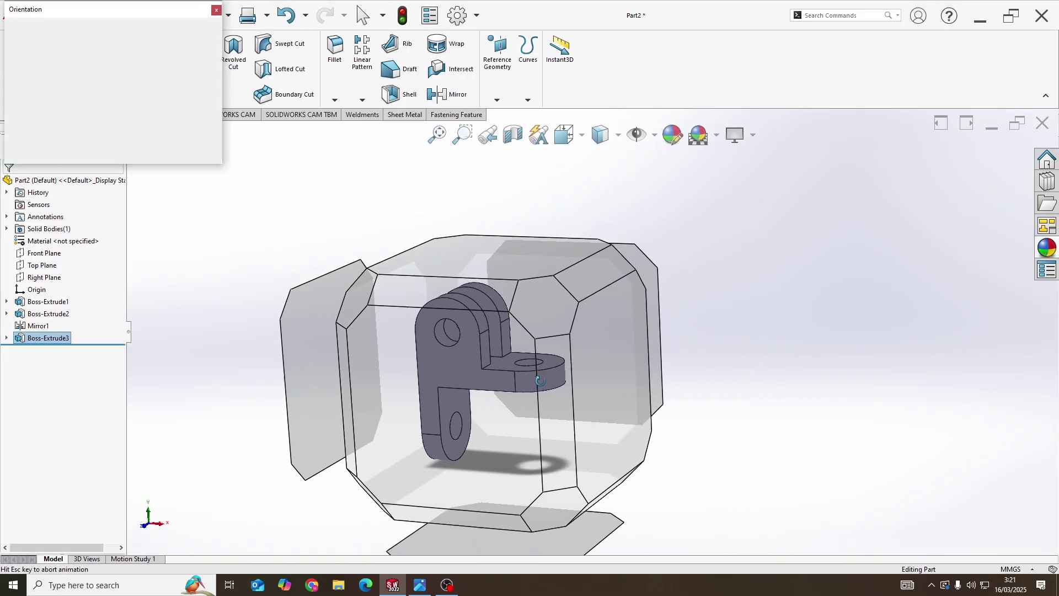
click(488, 333)
middle_drag(548, 344, 570, 342)
key(alt+Tab)
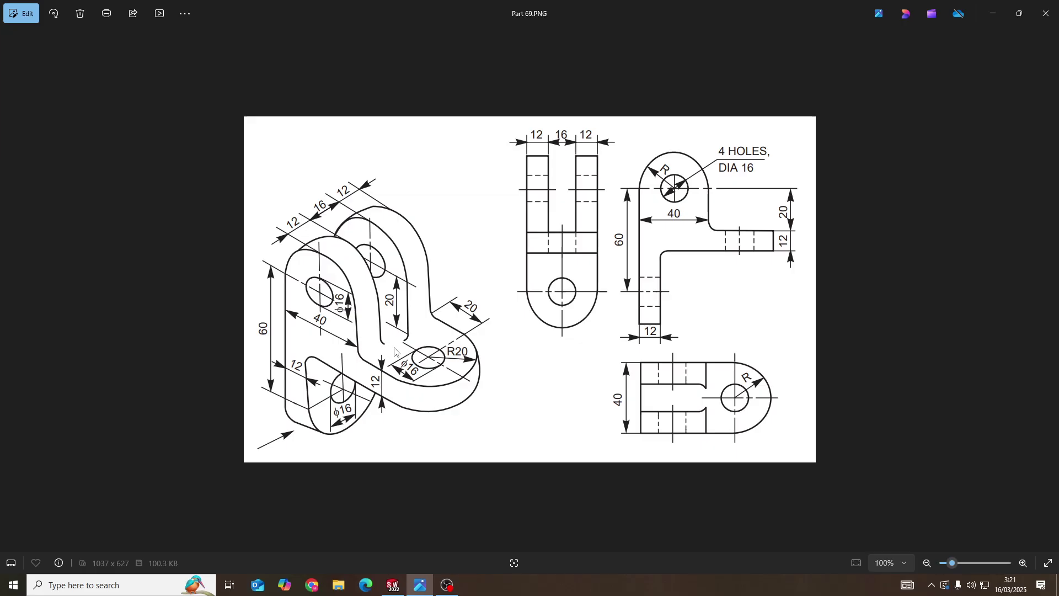
key(alt+Tab)
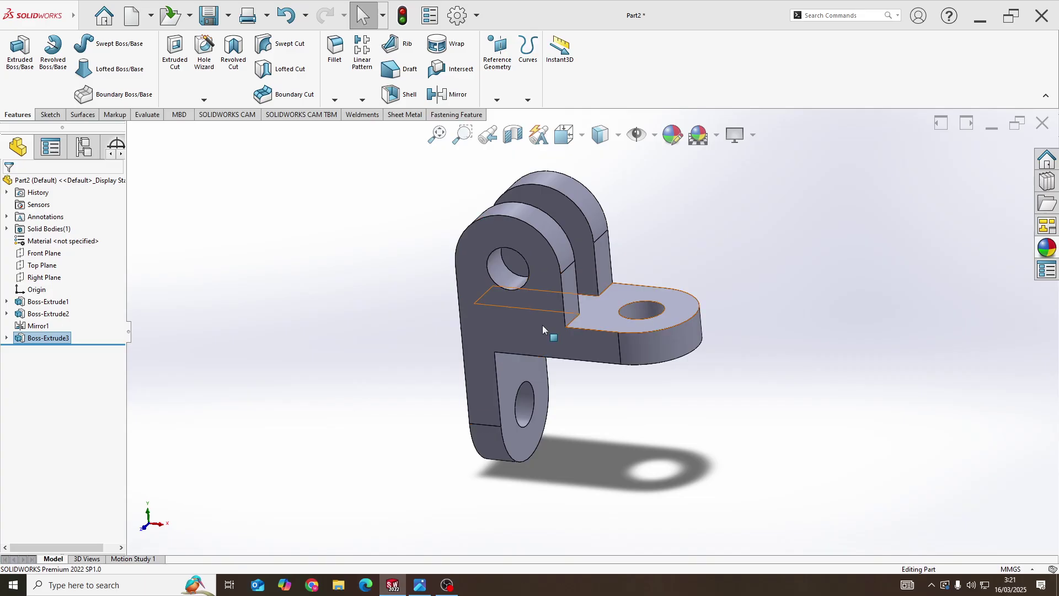
middle_drag(419, 264, 312, 116)
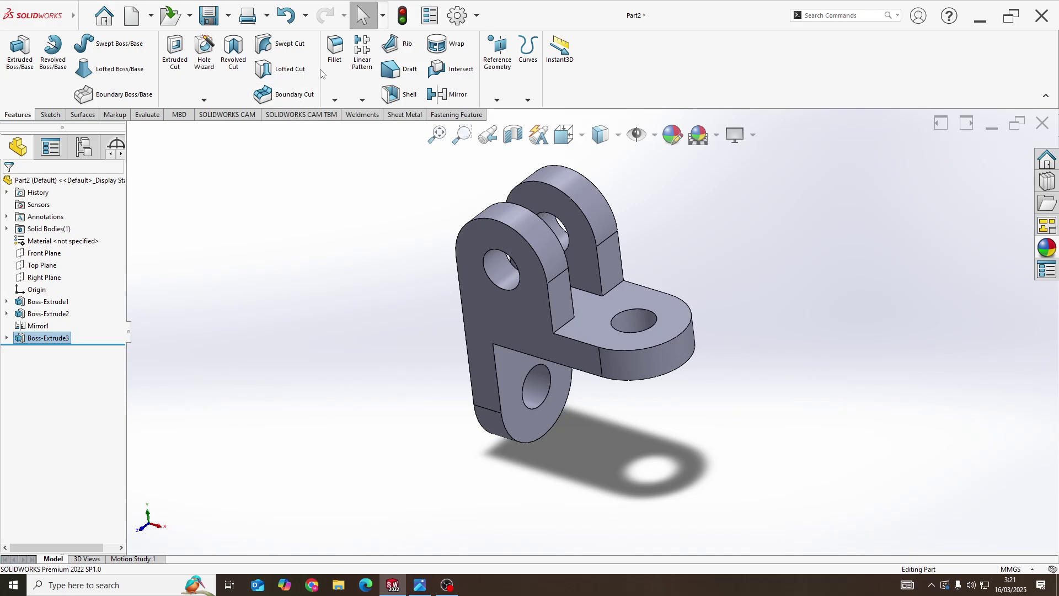
- Start a 2 mm fillet on the end-face base edges of both upright lugs and the far lug's inner base edge
click(334, 50)
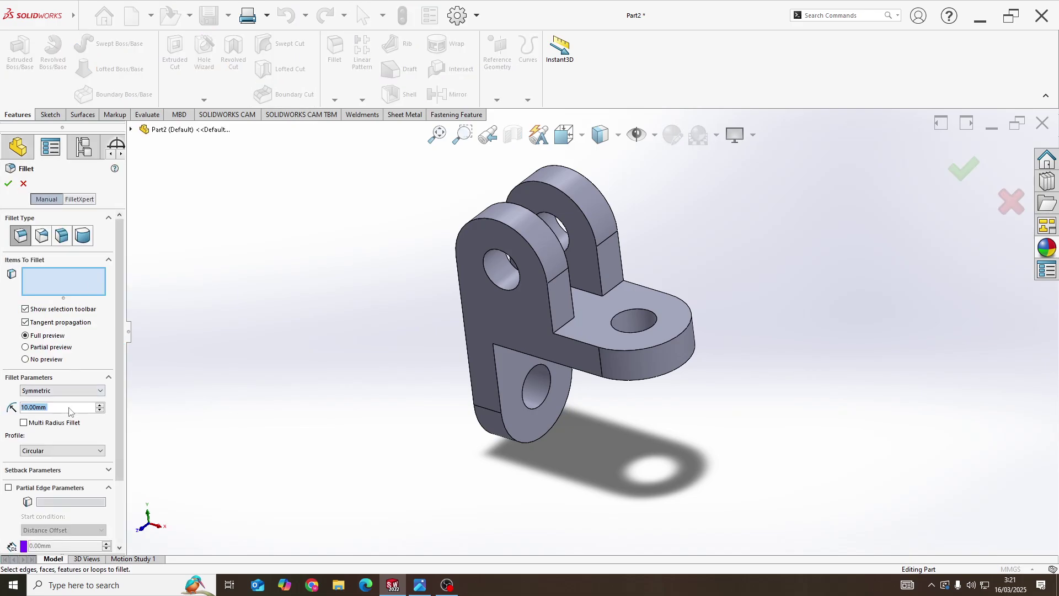
text(2)
key(Return)
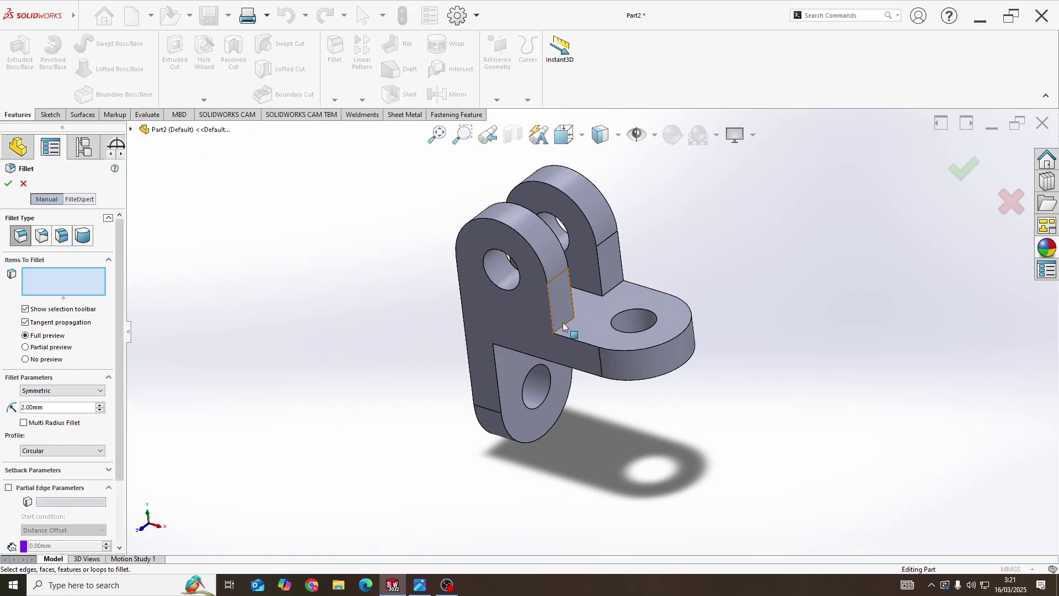
click(563, 326)
scroll(612, 306, down, 3)
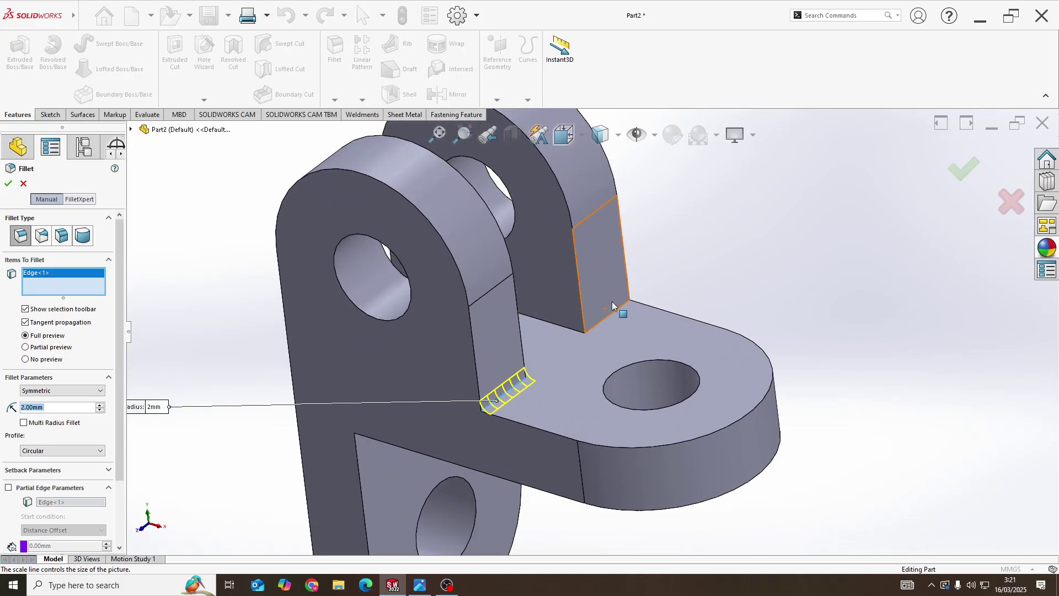
click(605, 325)
click(572, 333)
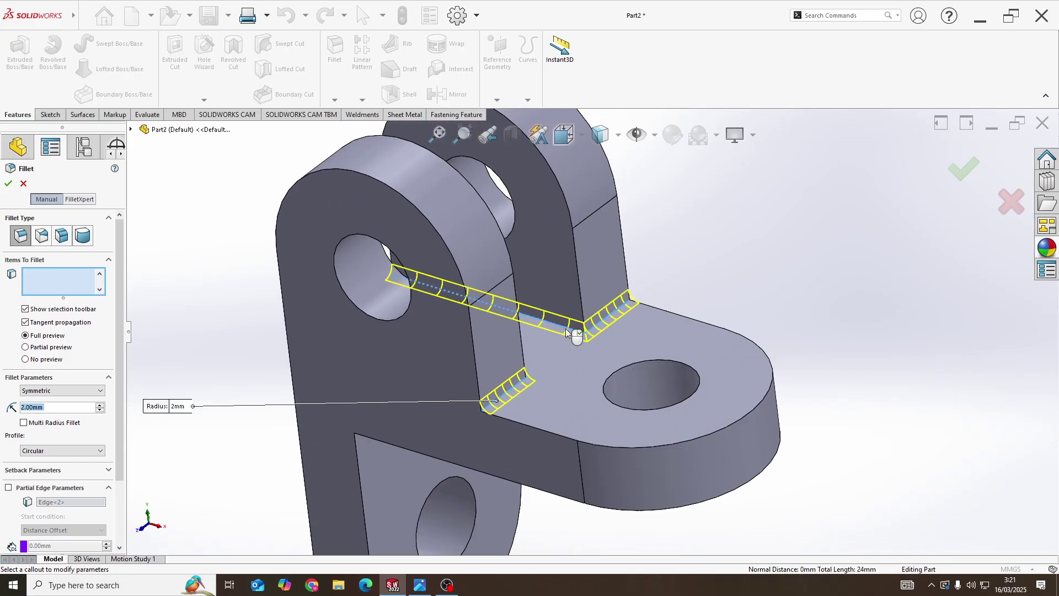
middle_drag(572, 333, 478, 353)
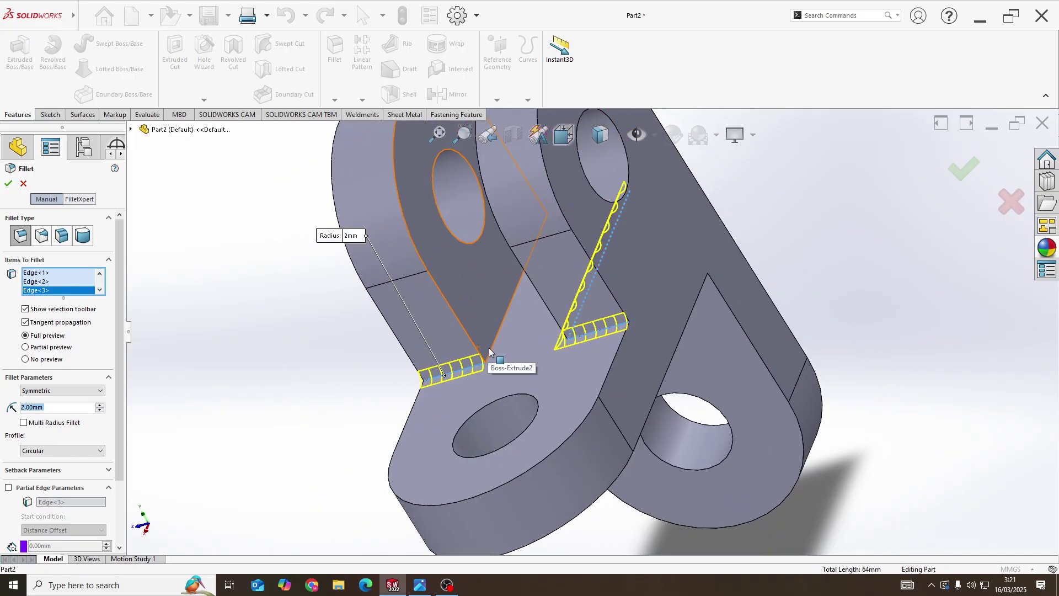
click(490, 353)
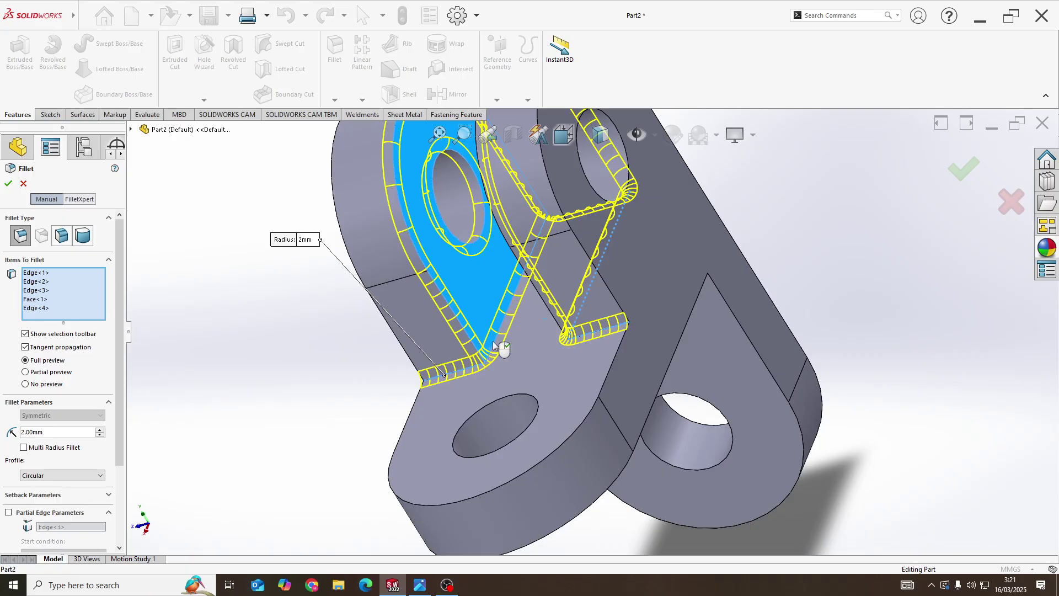
click(32, 299)
right_click(28, 299)
click(56, 318)
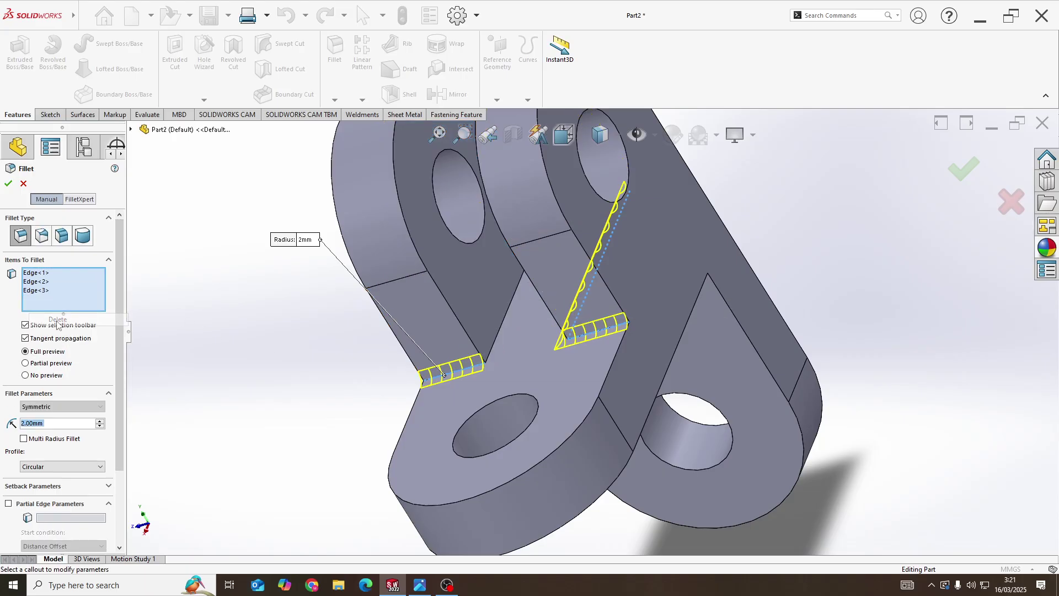
- Add the near lug's inner base edge and the lower lug's edge under the plate to the 2 mm fillet and apply it
click(491, 348)
mouse_move(516, 331)
middle_down()
mouse_move(486, 383)
mouse_move(445, 285)
mouse_move(501, 339)
middle_up()
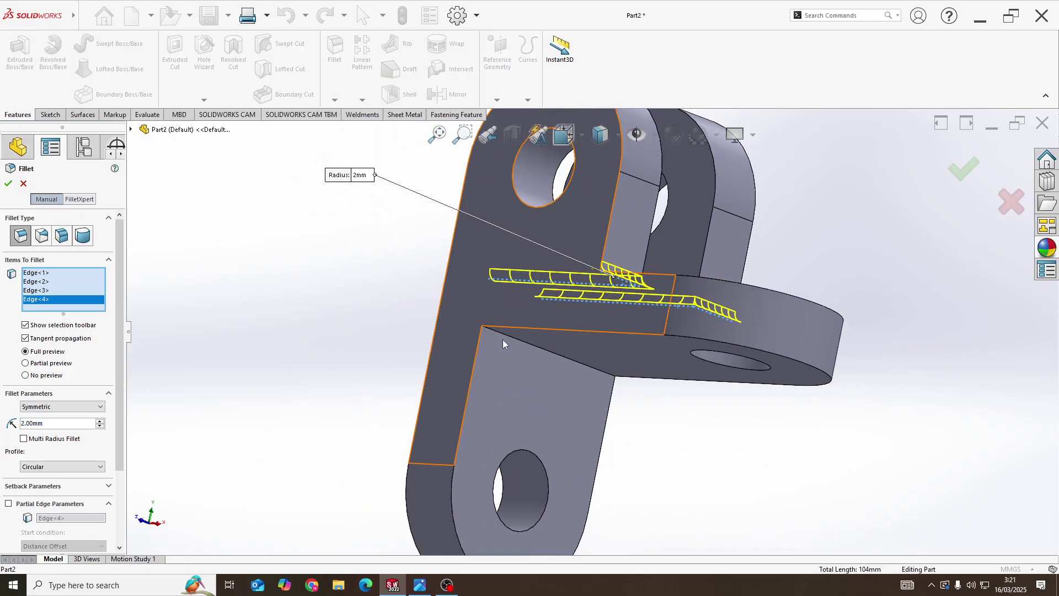
click(501, 336)
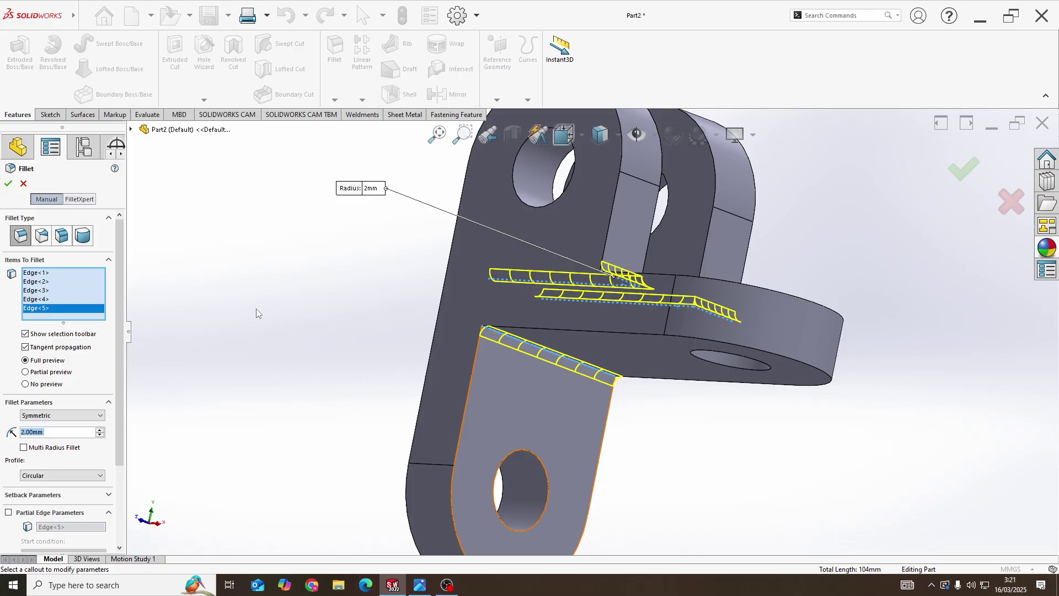
click(8, 184)
- Compare the filleted bracket with the Part 69 reference drawing and view it isometrically
key(space)
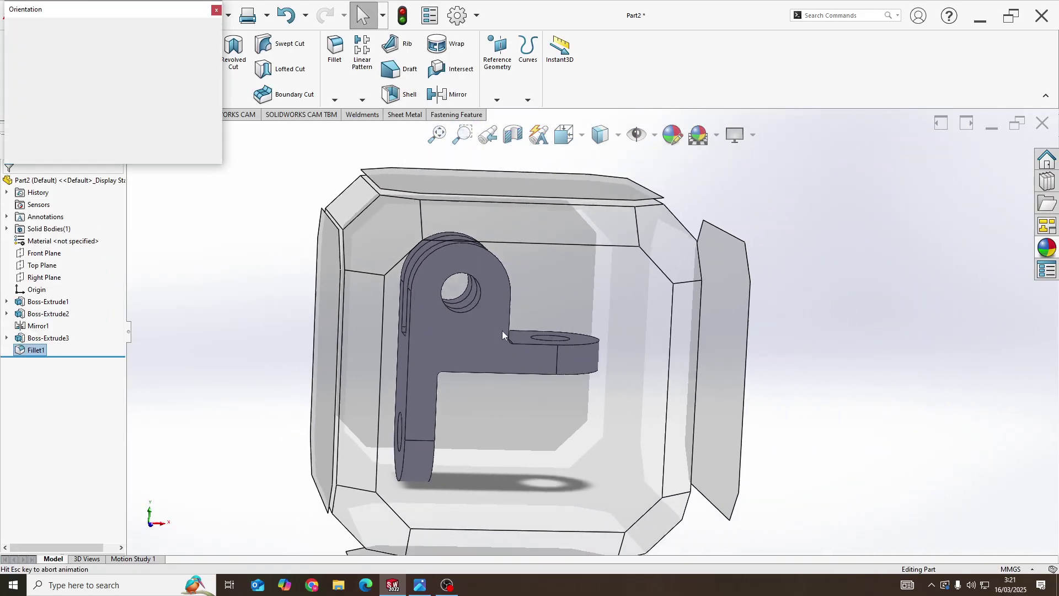
click(502, 331)
key(alt+Tab)
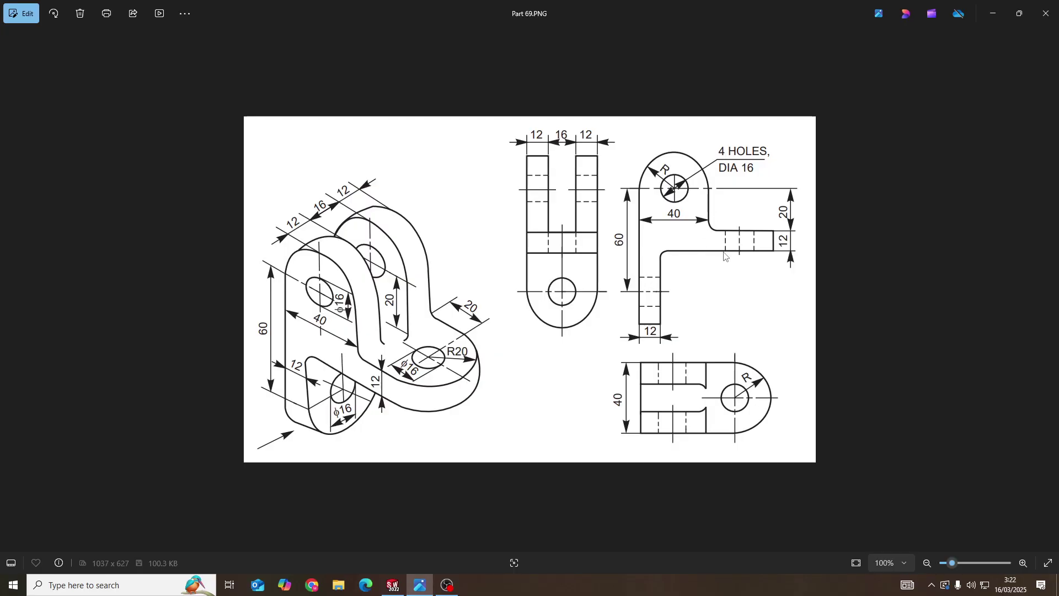
key(alt+Tab)
middle_drag(646, 265, 571, 362)
key(space)
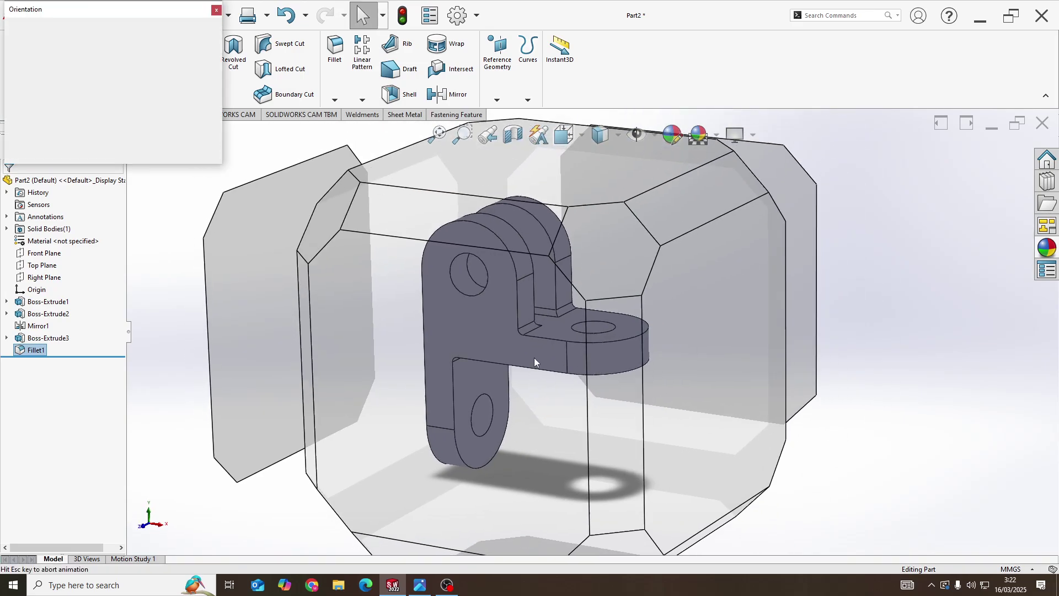
click(491, 329)
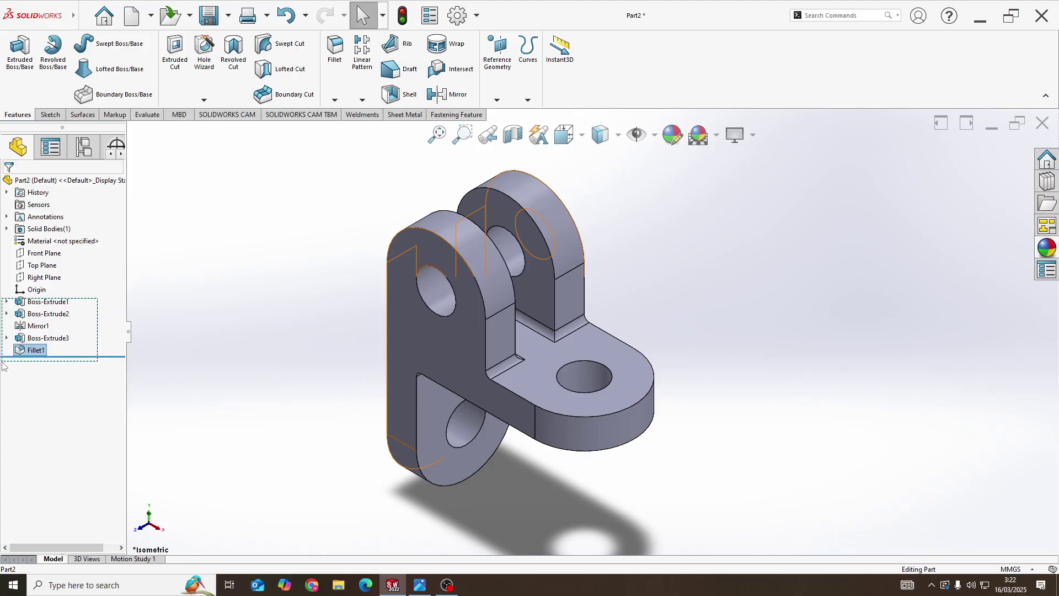
- Apply a grey colour (RGB 192, 192, 192) to all of the bracket's features, from the first extrusion to the fillet
drag(3, 365, 2, 365)
click(672, 134)
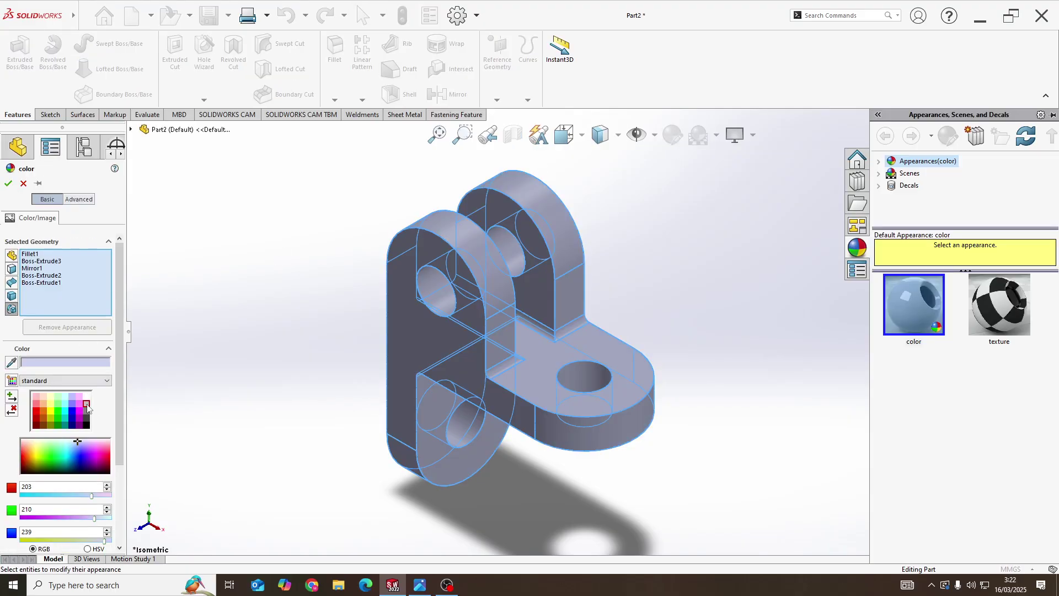
click(87, 405)
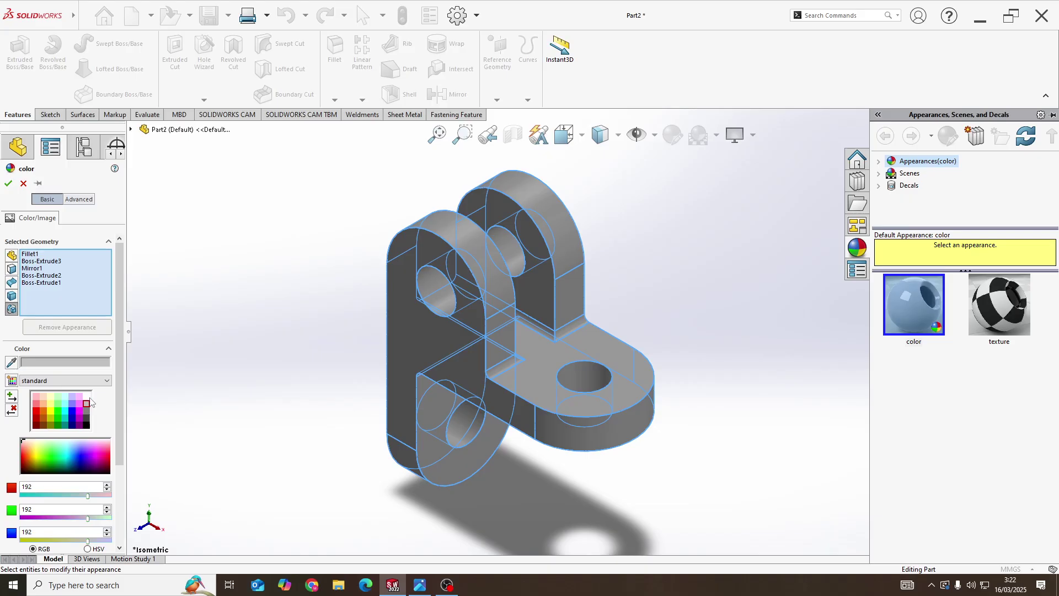
click(7, 184)
- Inspect the finished grey bracket from several angles and leave it in the isometric view
middle_drag(766, 343, 597, 294)
key(space)
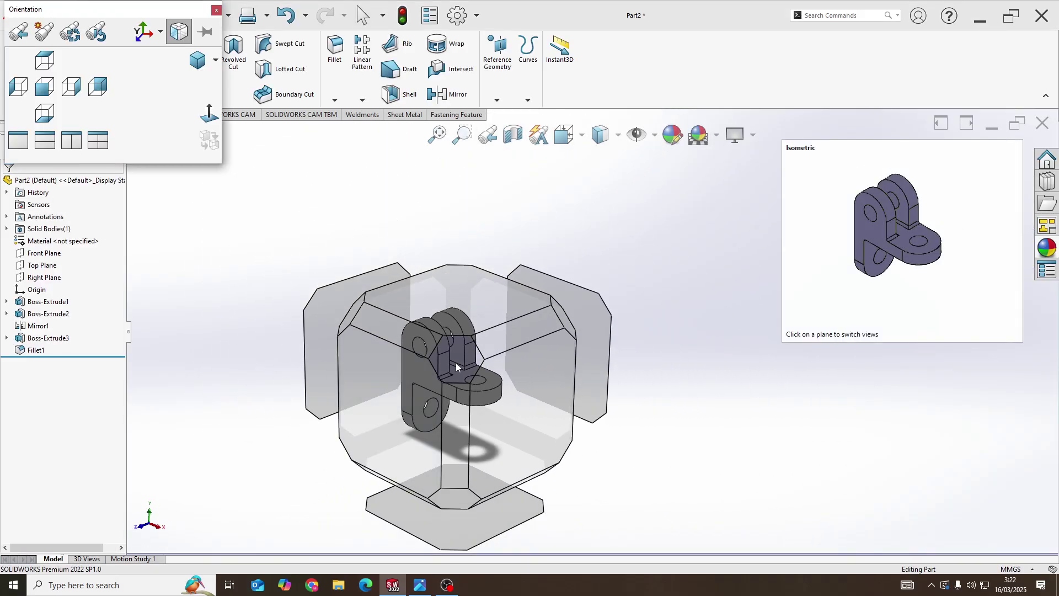
click(455, 364)
scroll(589, 281, down, 3)
scroll(591, 308, up, 3)
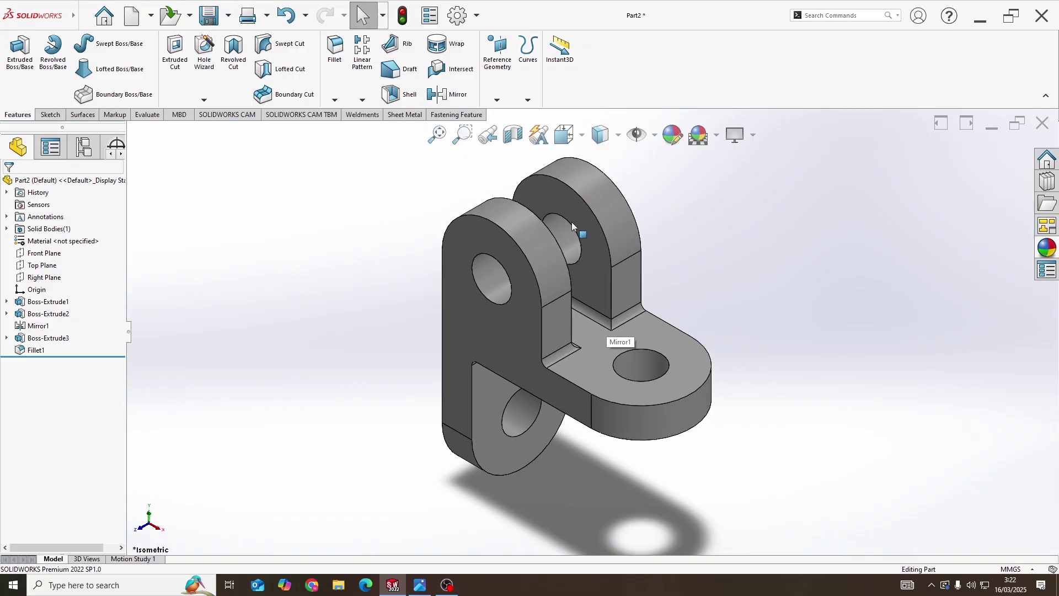
scroll(620, 265, down, 2)
middle_drag(654, 347, 673, 363)
middle_drag(713, 361, 497, 386)
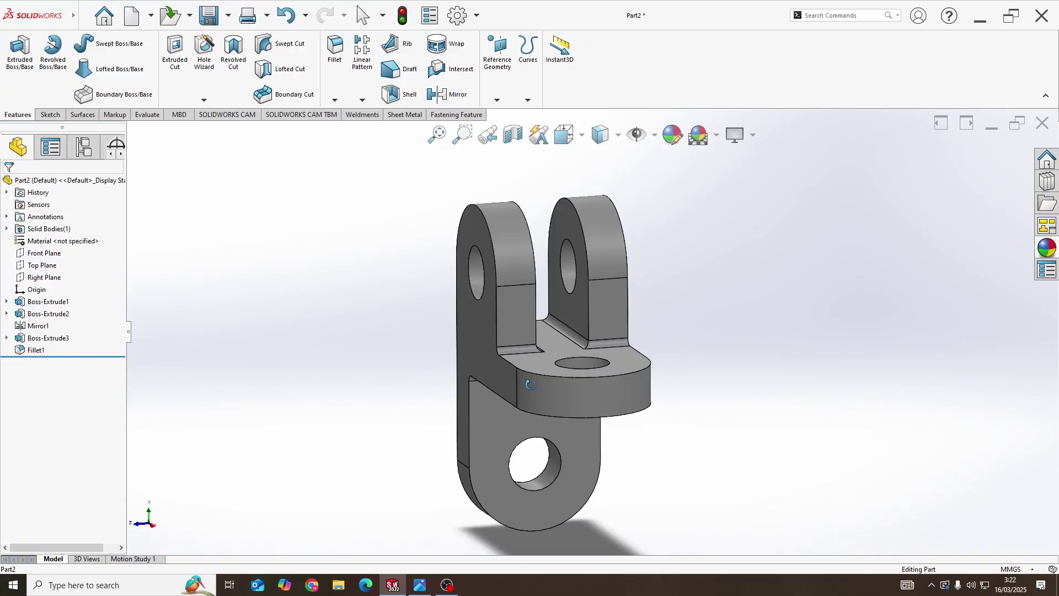
key(space)
click(545, 327)
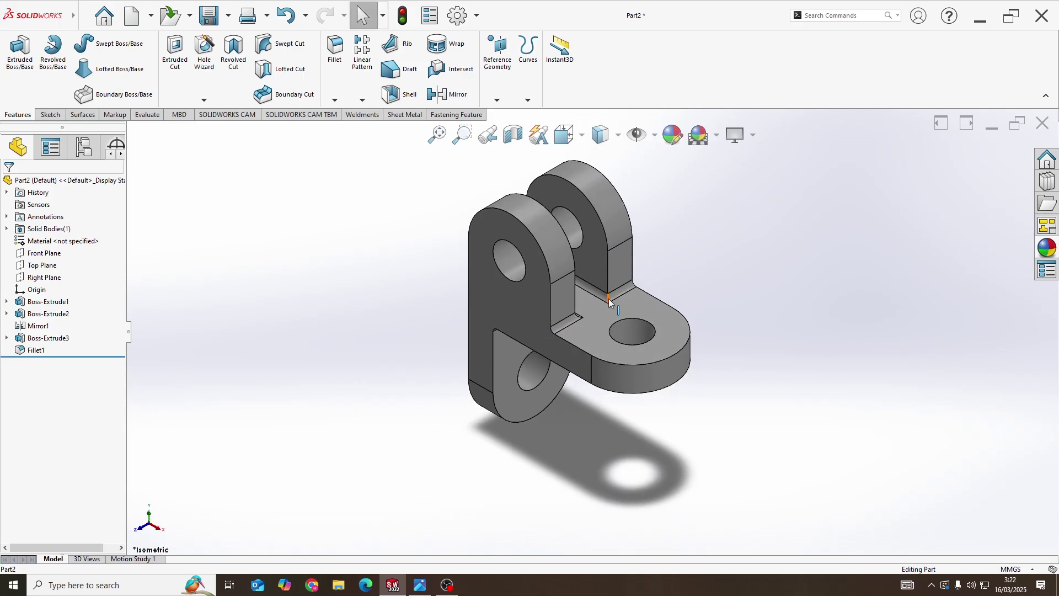